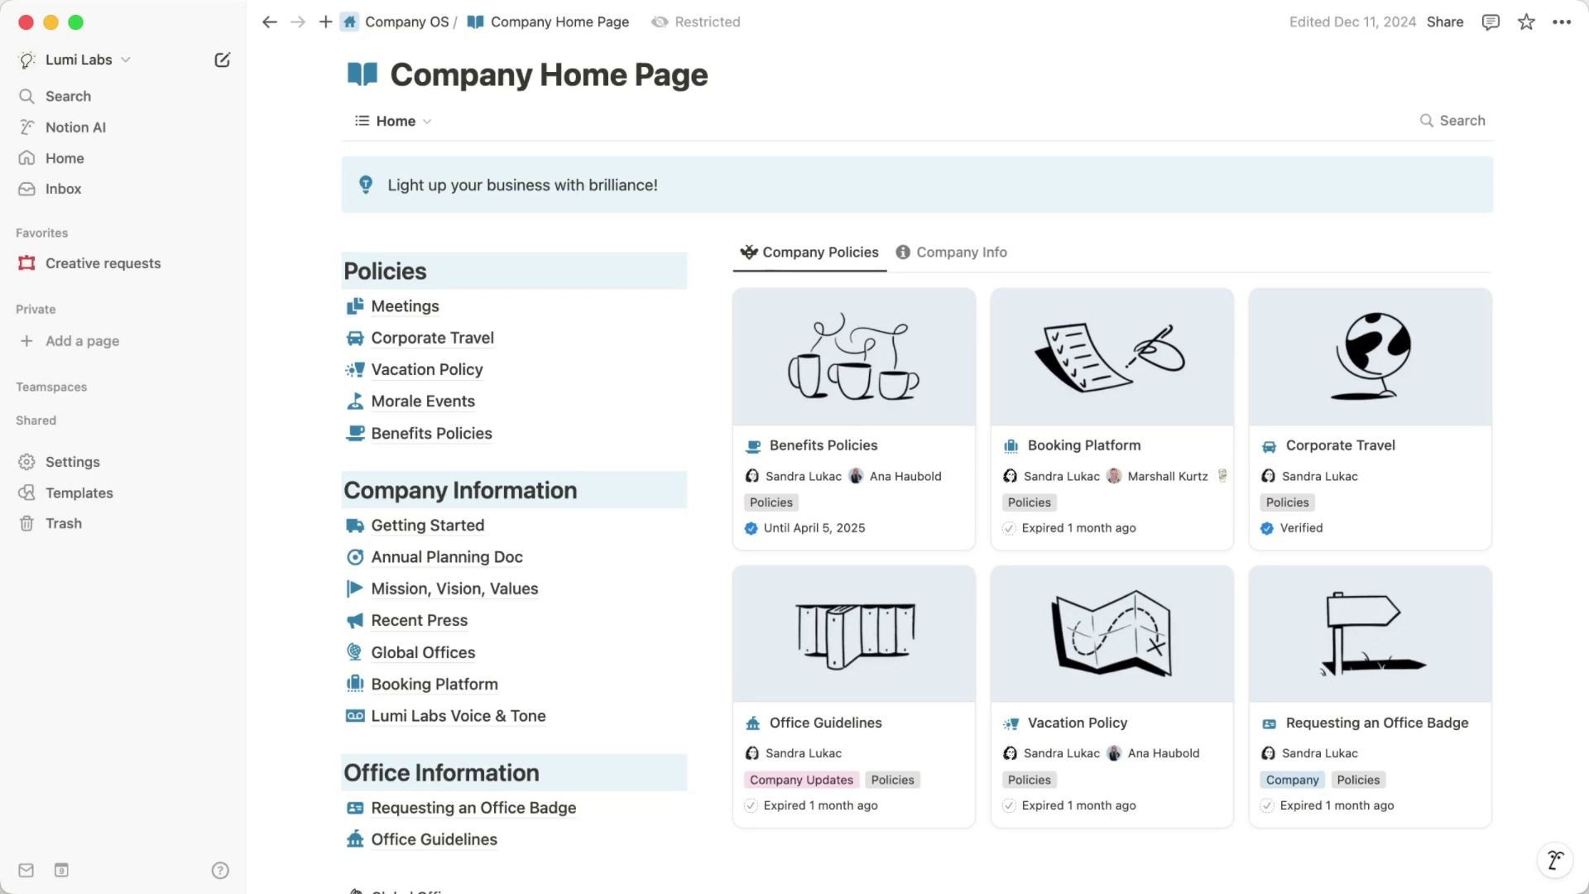
Create a blank page and convert it into a 'New form' with two placeholder questions.
{"action": "left_click", "coordinate": [221, 59]}
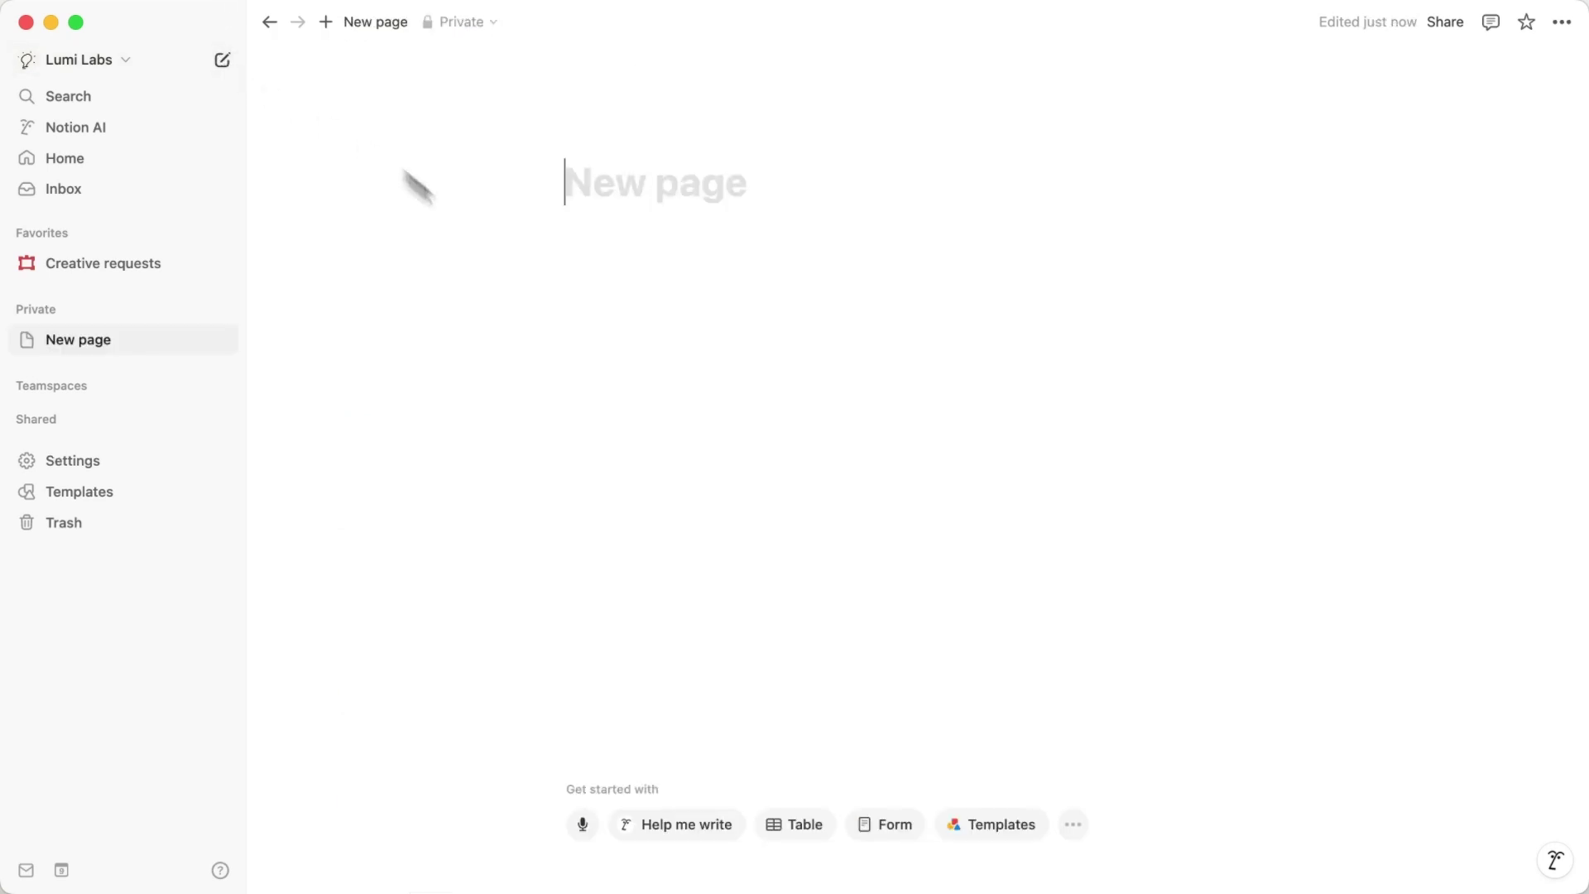
{"action": "left_click", "coordinate": [862, 816]}
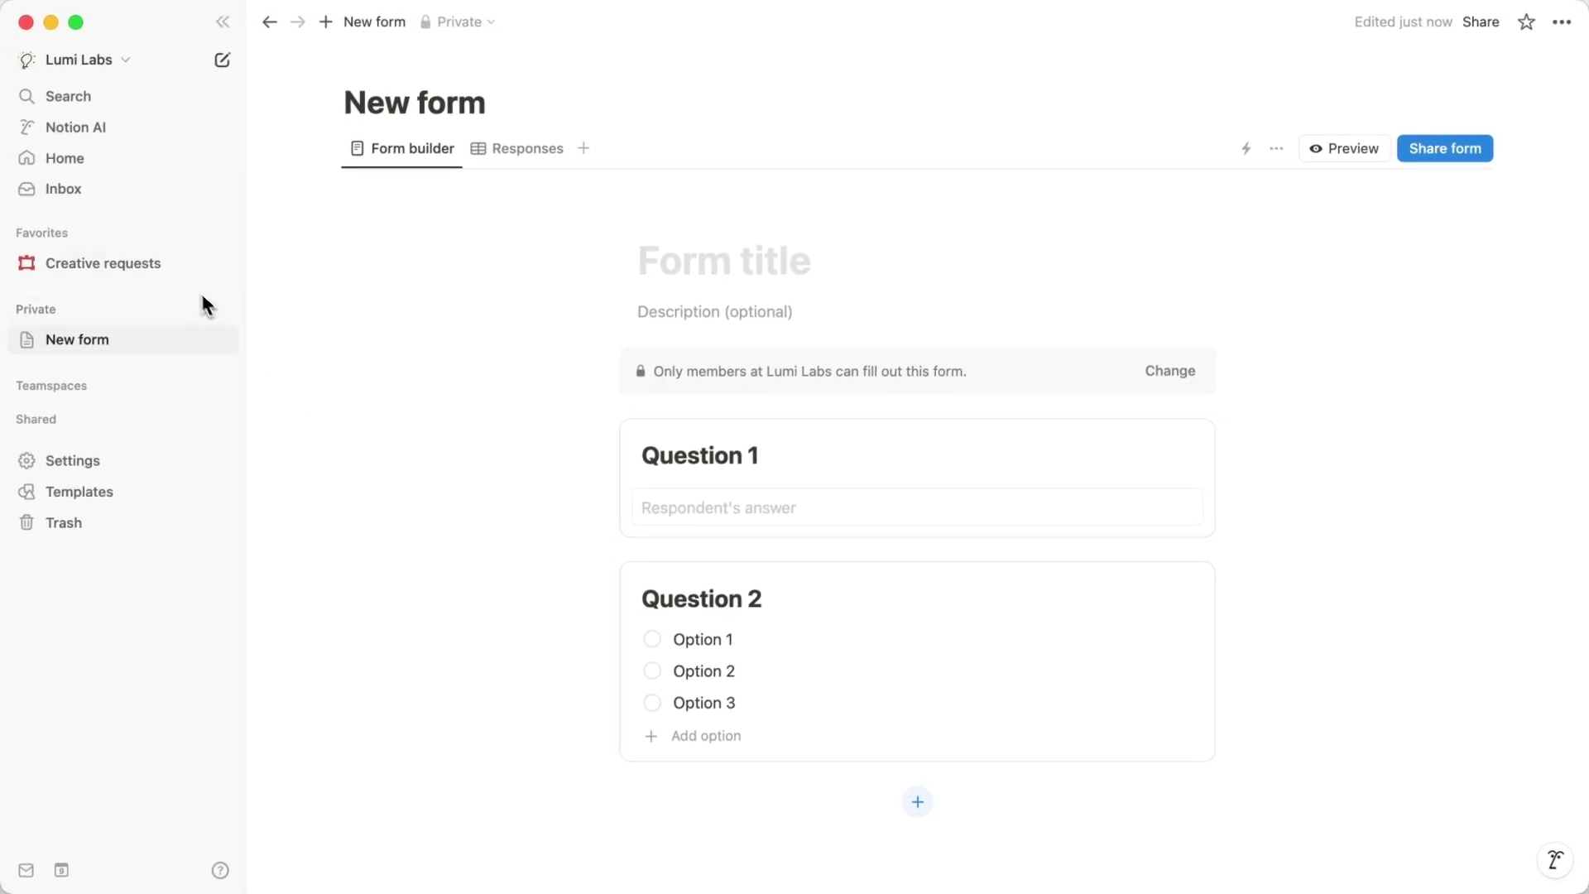
In Creative requests, add a Form view to Requests, generating 6 questions from its properties.
{"action": "left_click", "coordinate": [169, 265]}
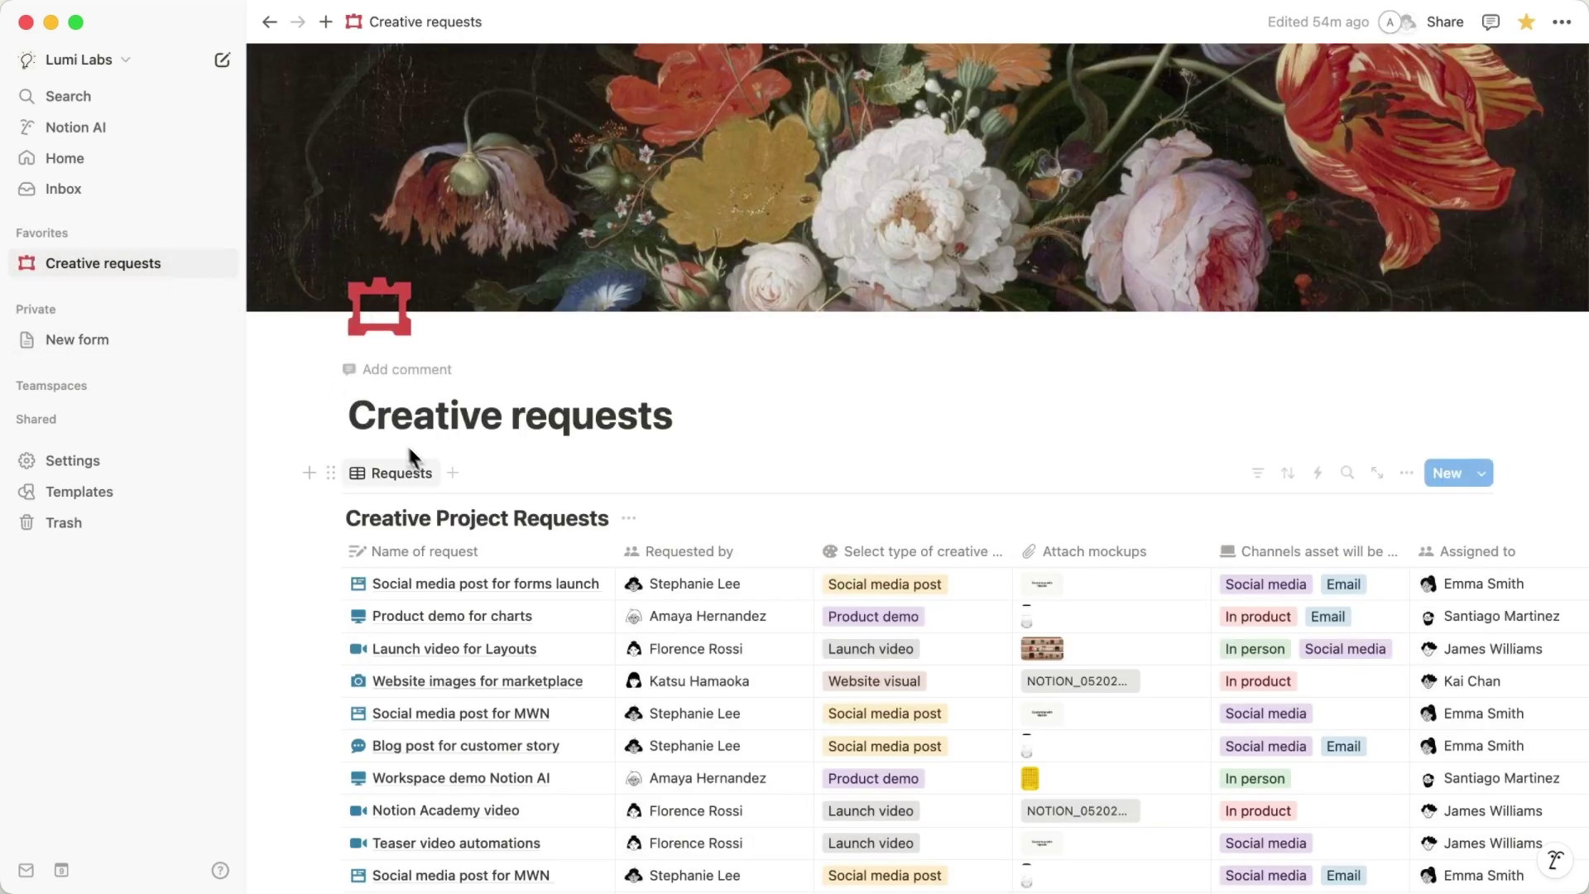
{"action": "left_click", "coordinate": [451, 476]}
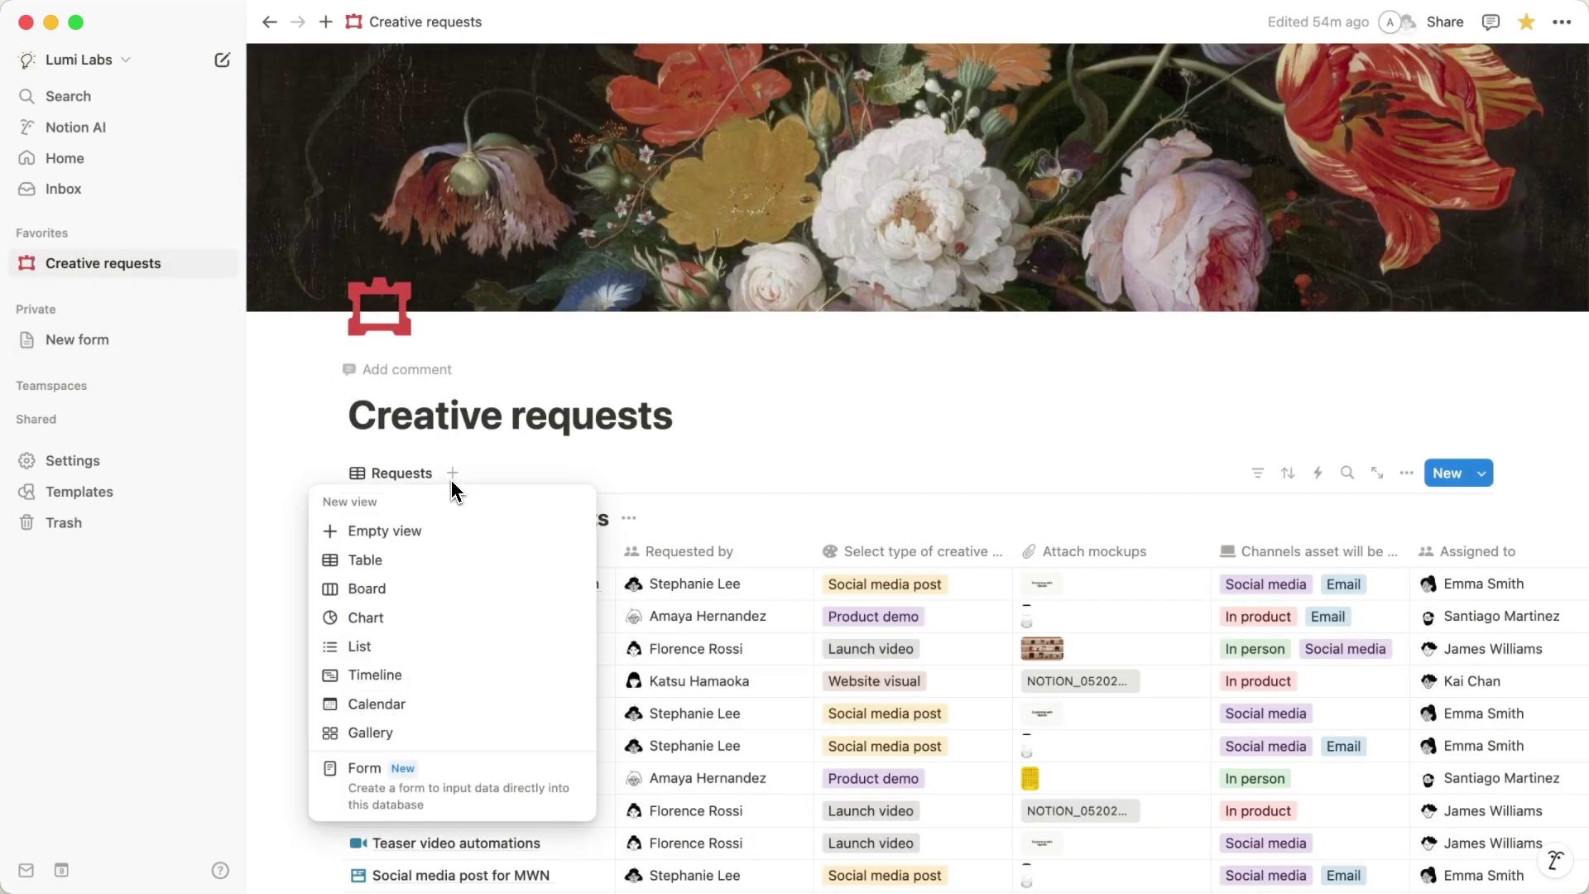
{"action": "left_click", "coordinate": [506, 770]}
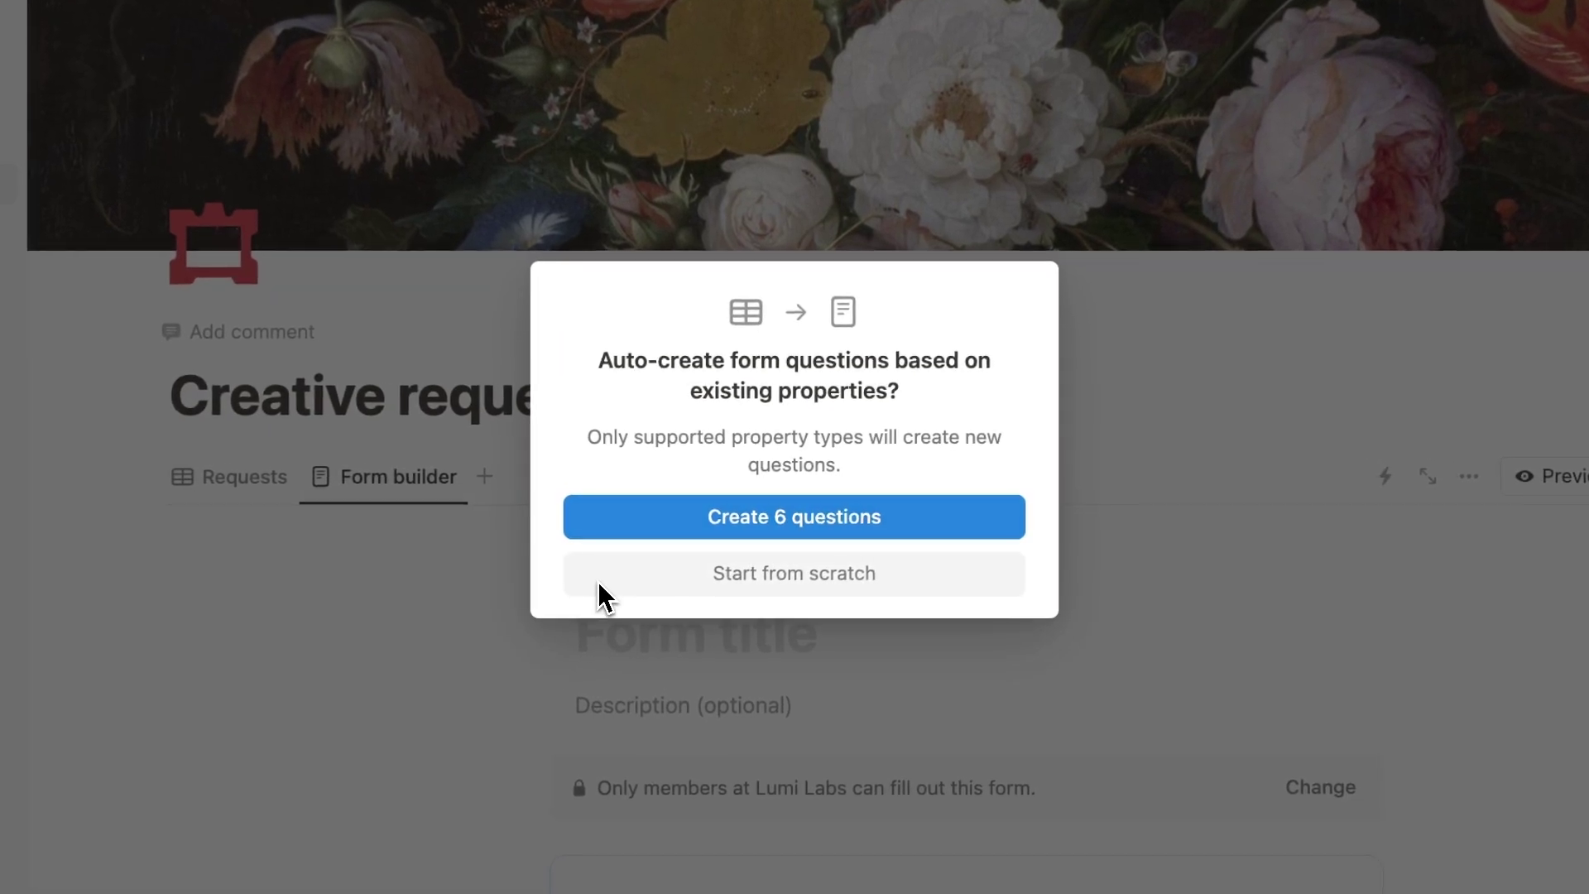
{"action": "left_click", "coordinate": [610, 515]}
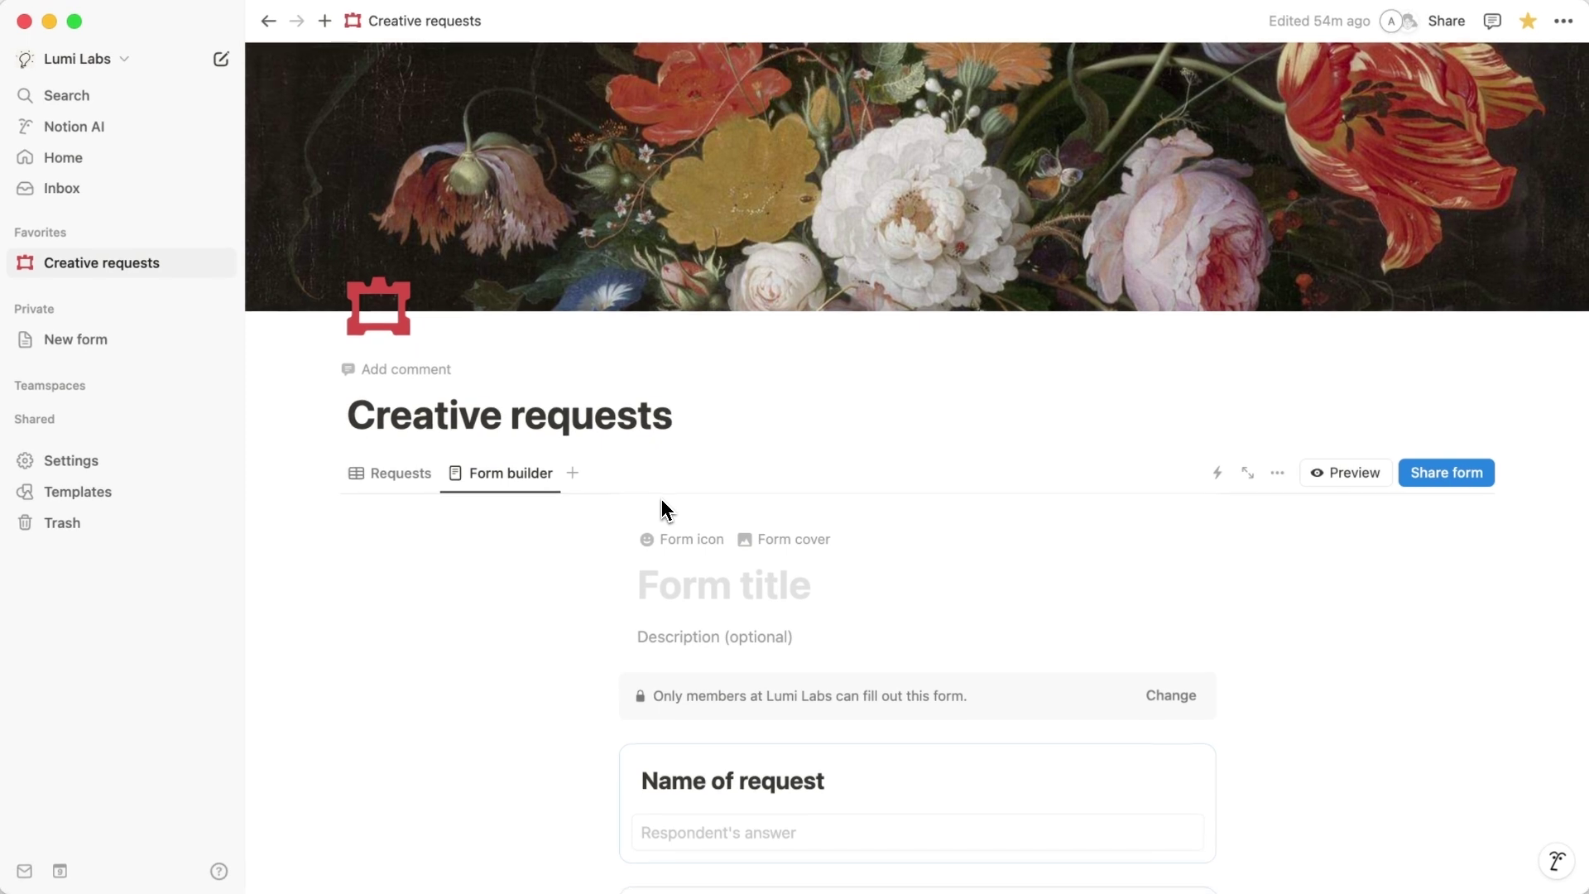
Glance at the Requests table, then return to the form and review its questions.
{"action": "left_click", "coordinate": [404, 482]}
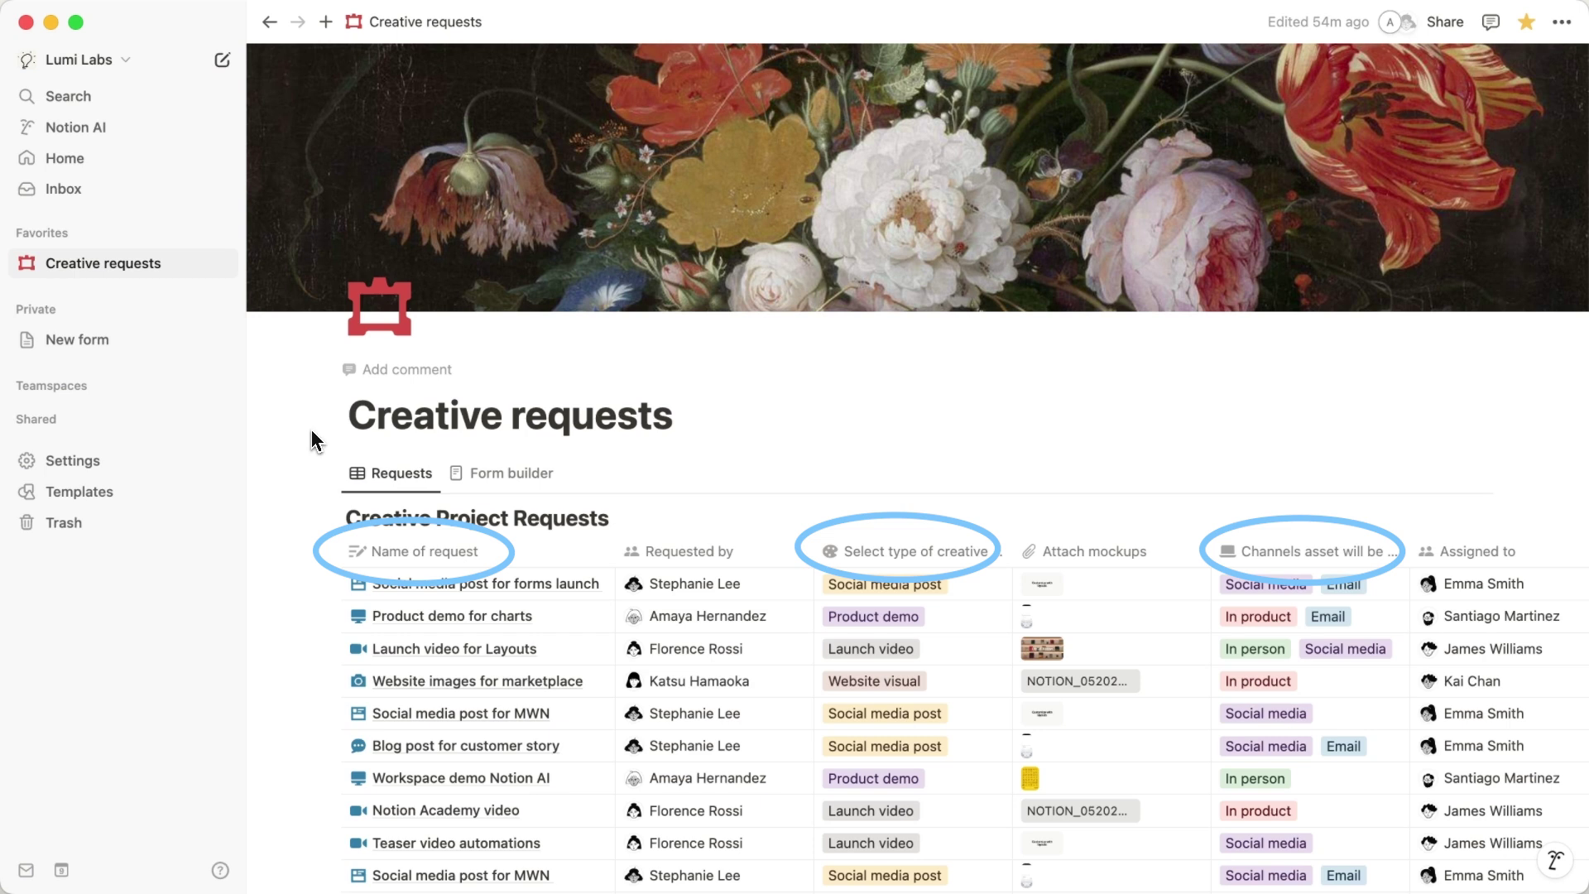
{"action": "left_click", "coordinate": [475, 472]}
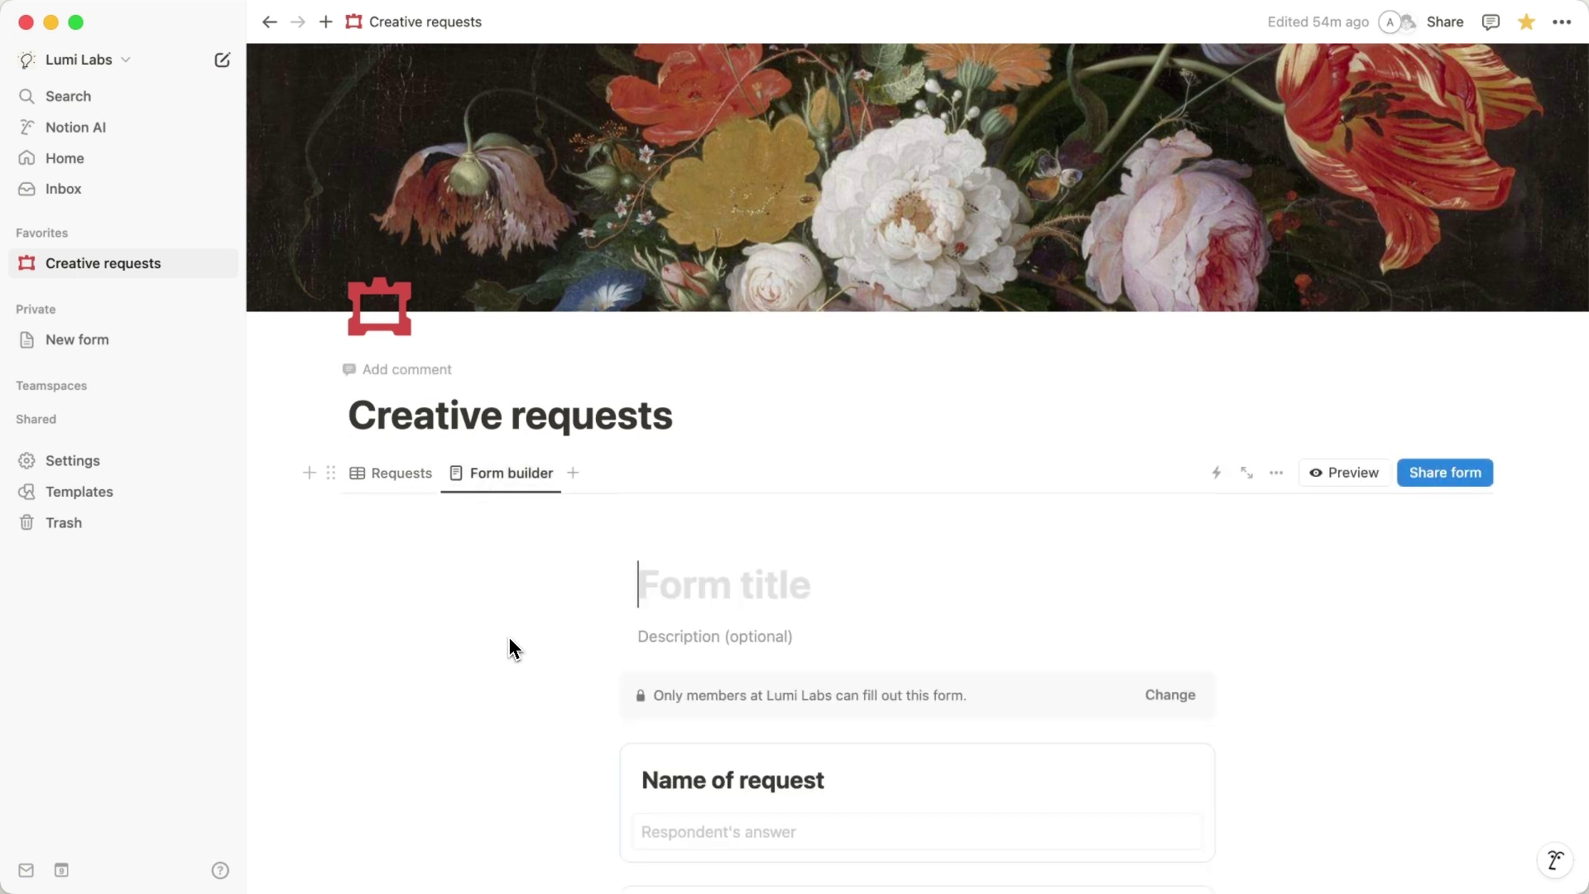
{"action": "scroll", "coordinate": [510, 647], "scroll_direction": "down", "scroll_amount": 7}
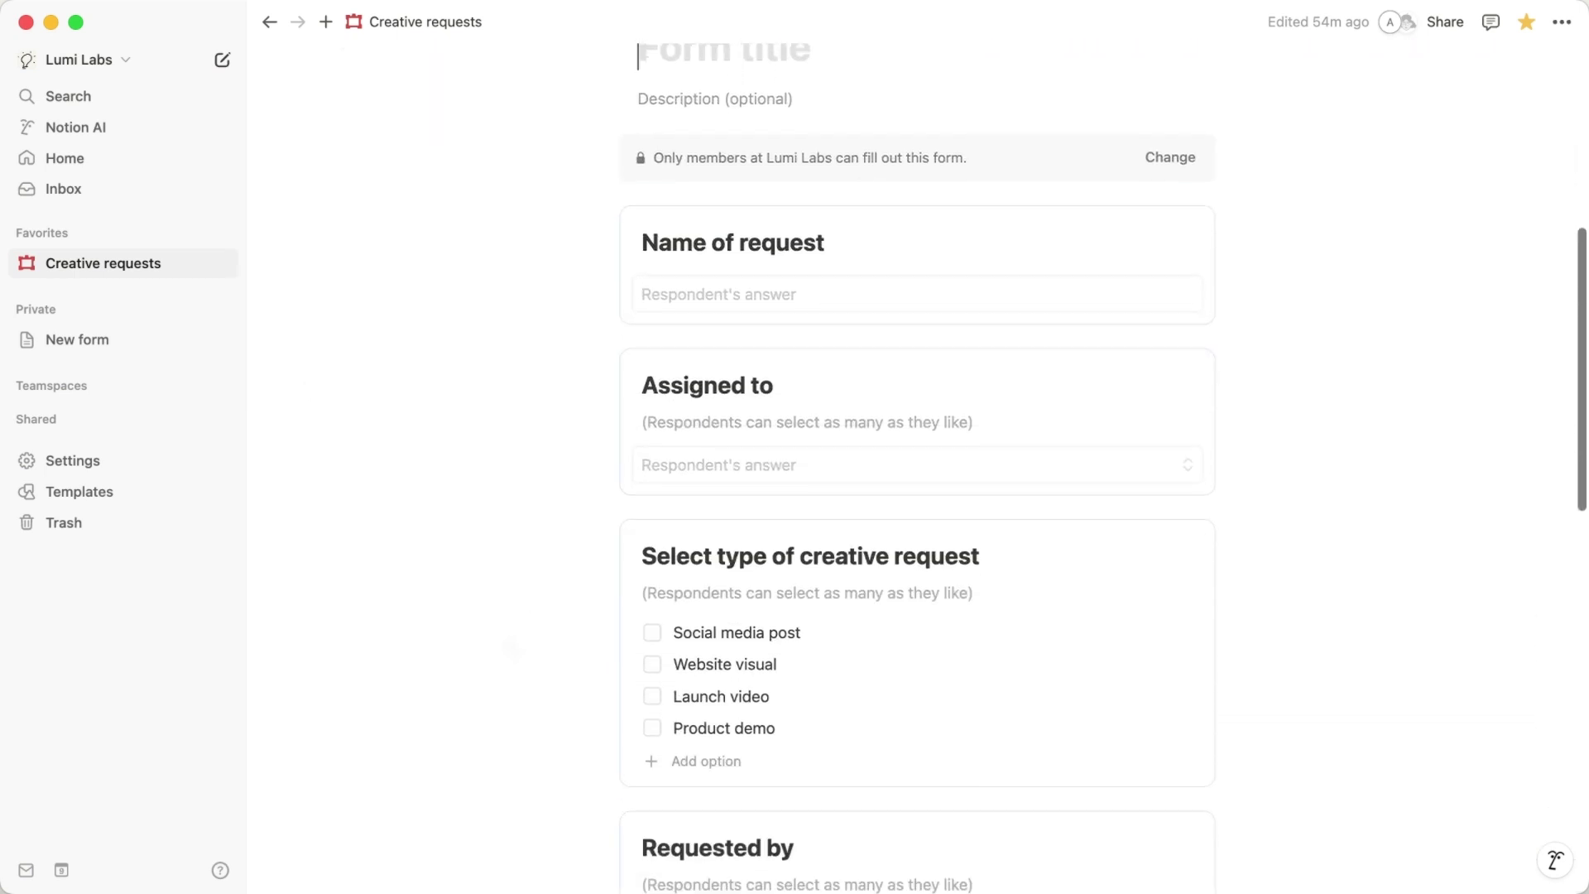
{"action": "scroll", "coordinate": [508, 639], "scroll_direction": "down", "scroll_amount": 10}
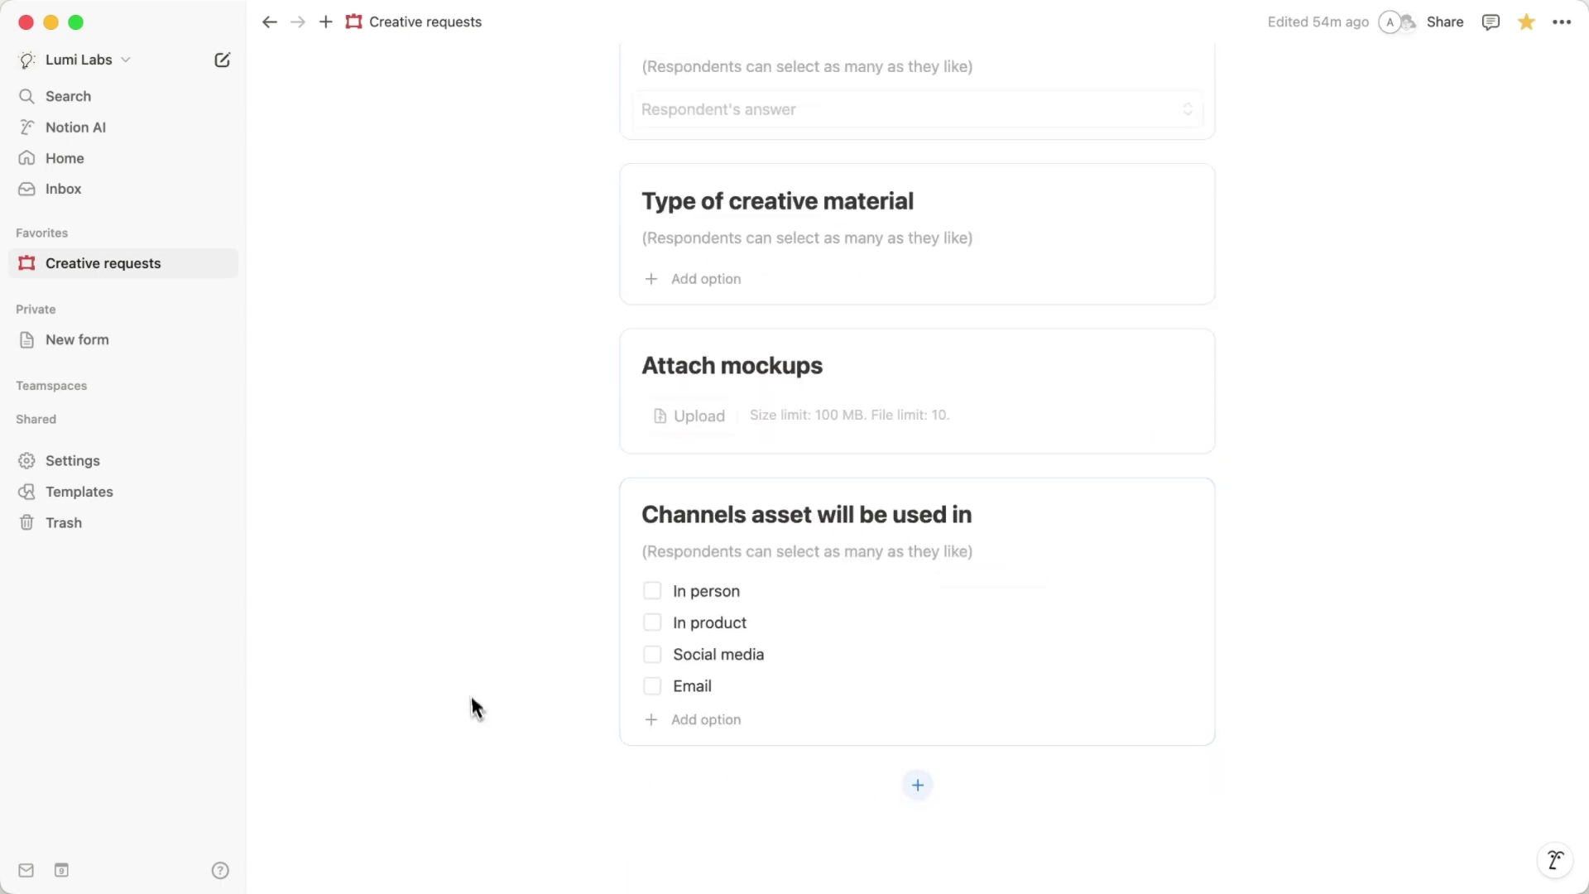
{"action": "scroll", "coordinate": [501, 632], "scroll_direction": "up", "scroll_amount": 5}
{"action": "scroll", "coordinate": [502, 632], "scroll_direction": "up", "scroll_amount": 8}
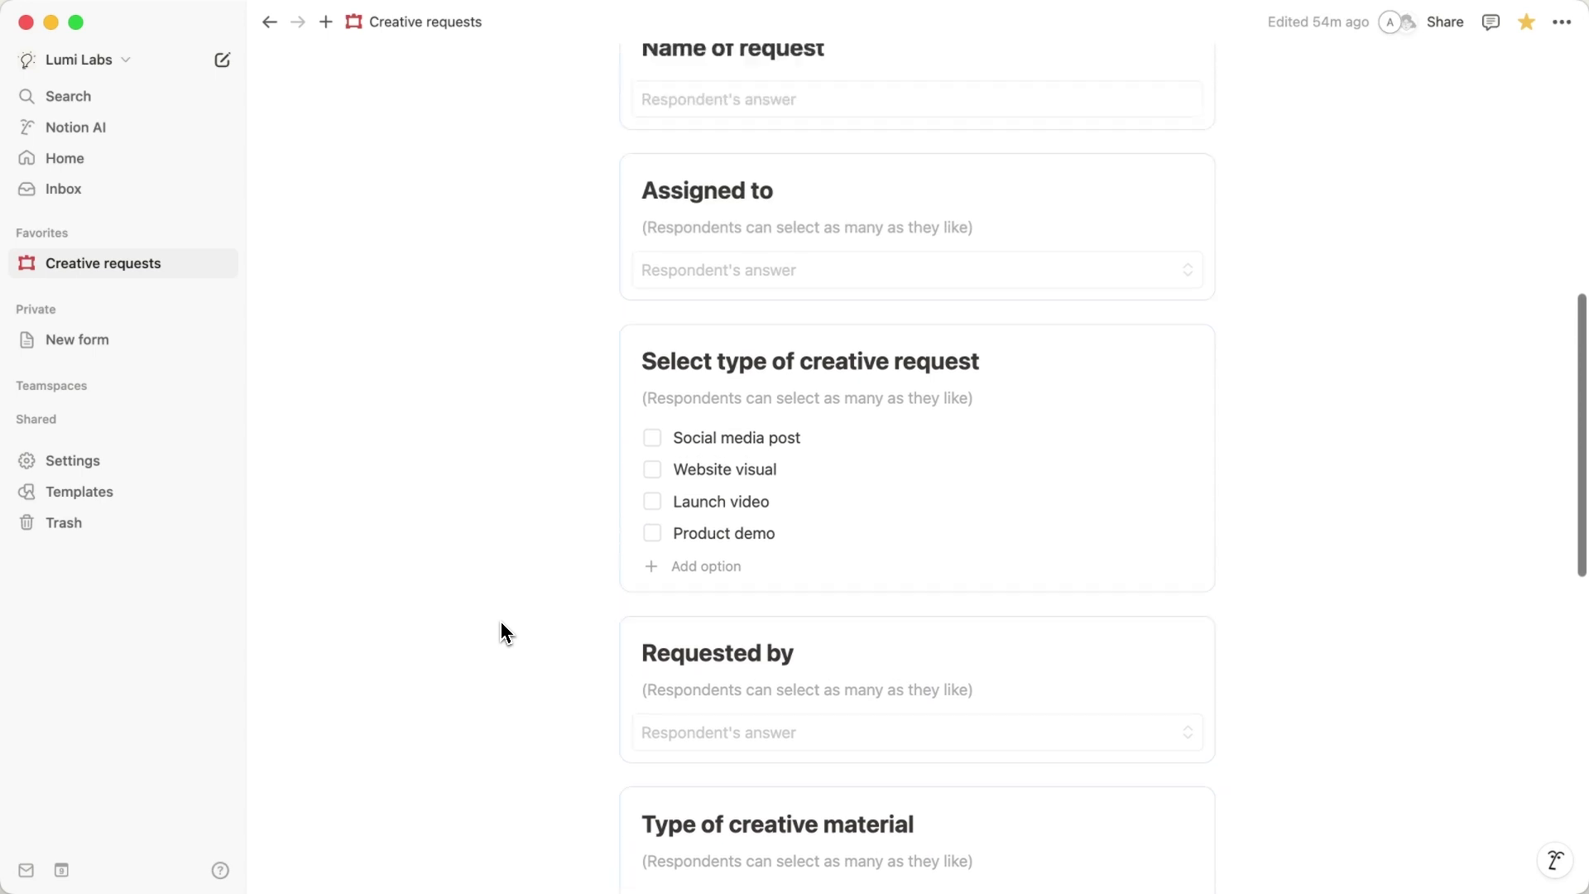
{"action": "scroll", "coordinate": [502, 632], "scroll_direction": "up", "scroll_amount": 4}
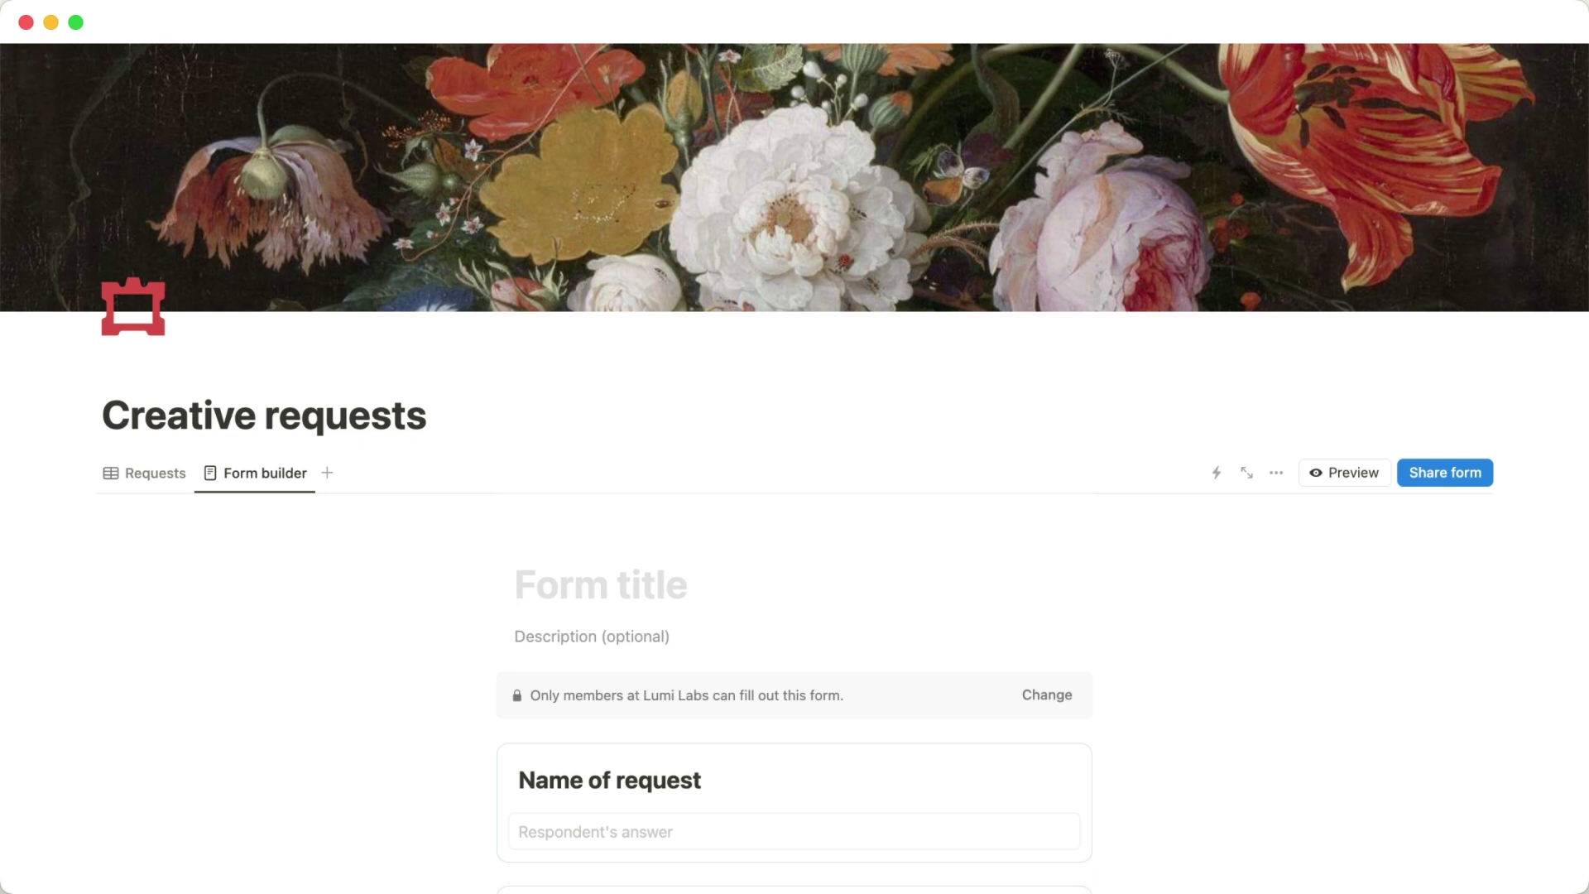
Title the form 'Creative Project Requests' and describe it as the creative team's intake form, responding within 48 hours.
{"action": "type", "text": "Creative Project Requests"}
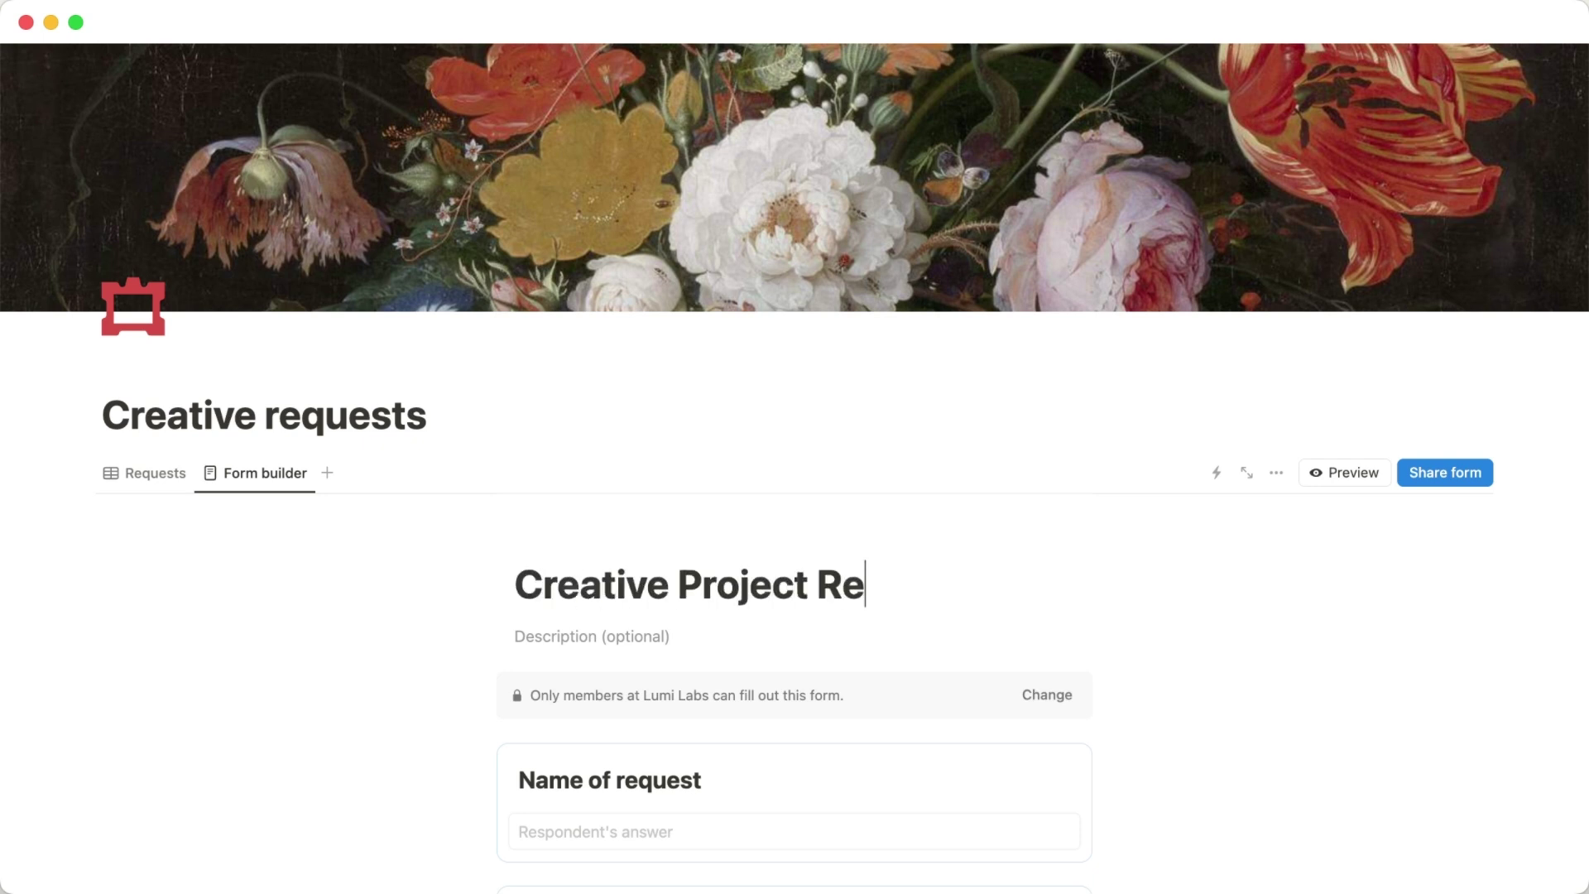
{"action": "left_click", "coordinate": [514, 633]}
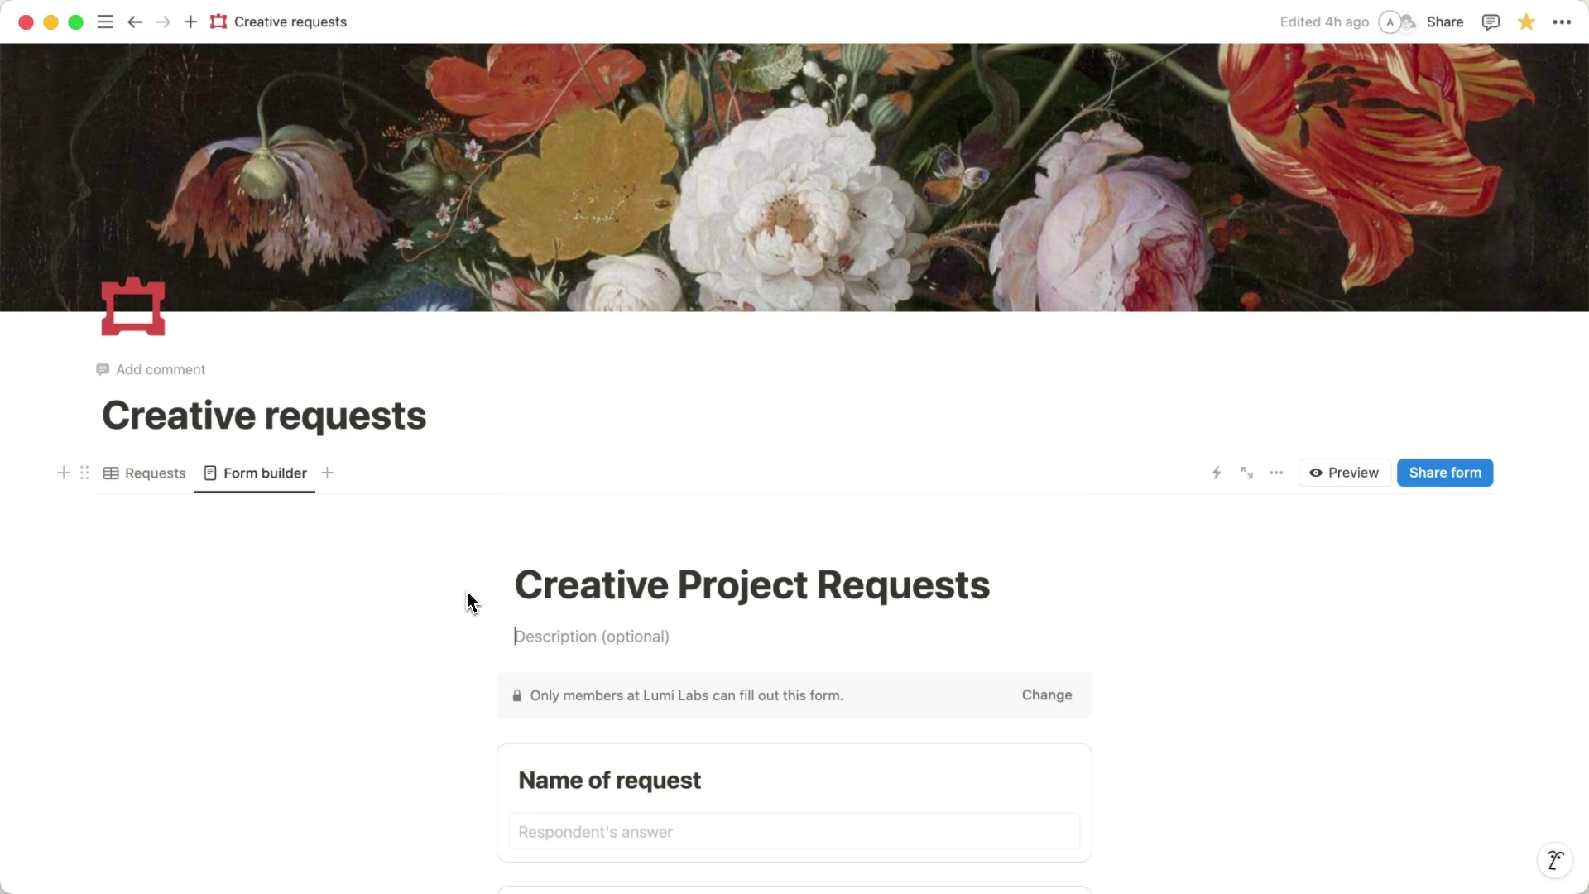
{"action": "type", "text": "Submit your requests to the creative team using this"}
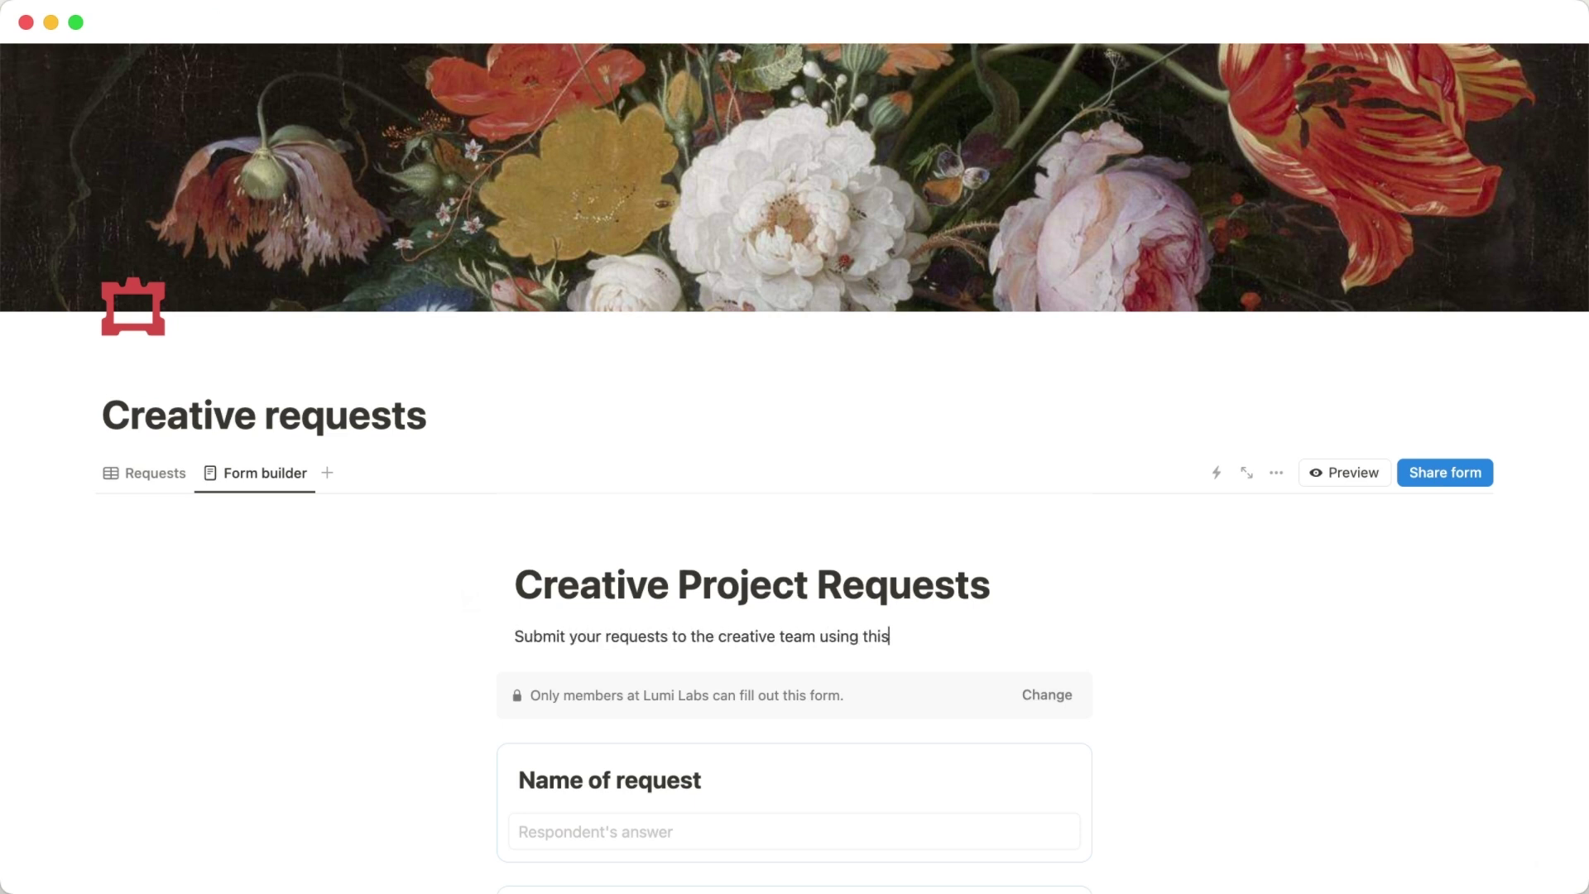
{"action": "type", "text": " intake form. We'll respond within 48 hours."}
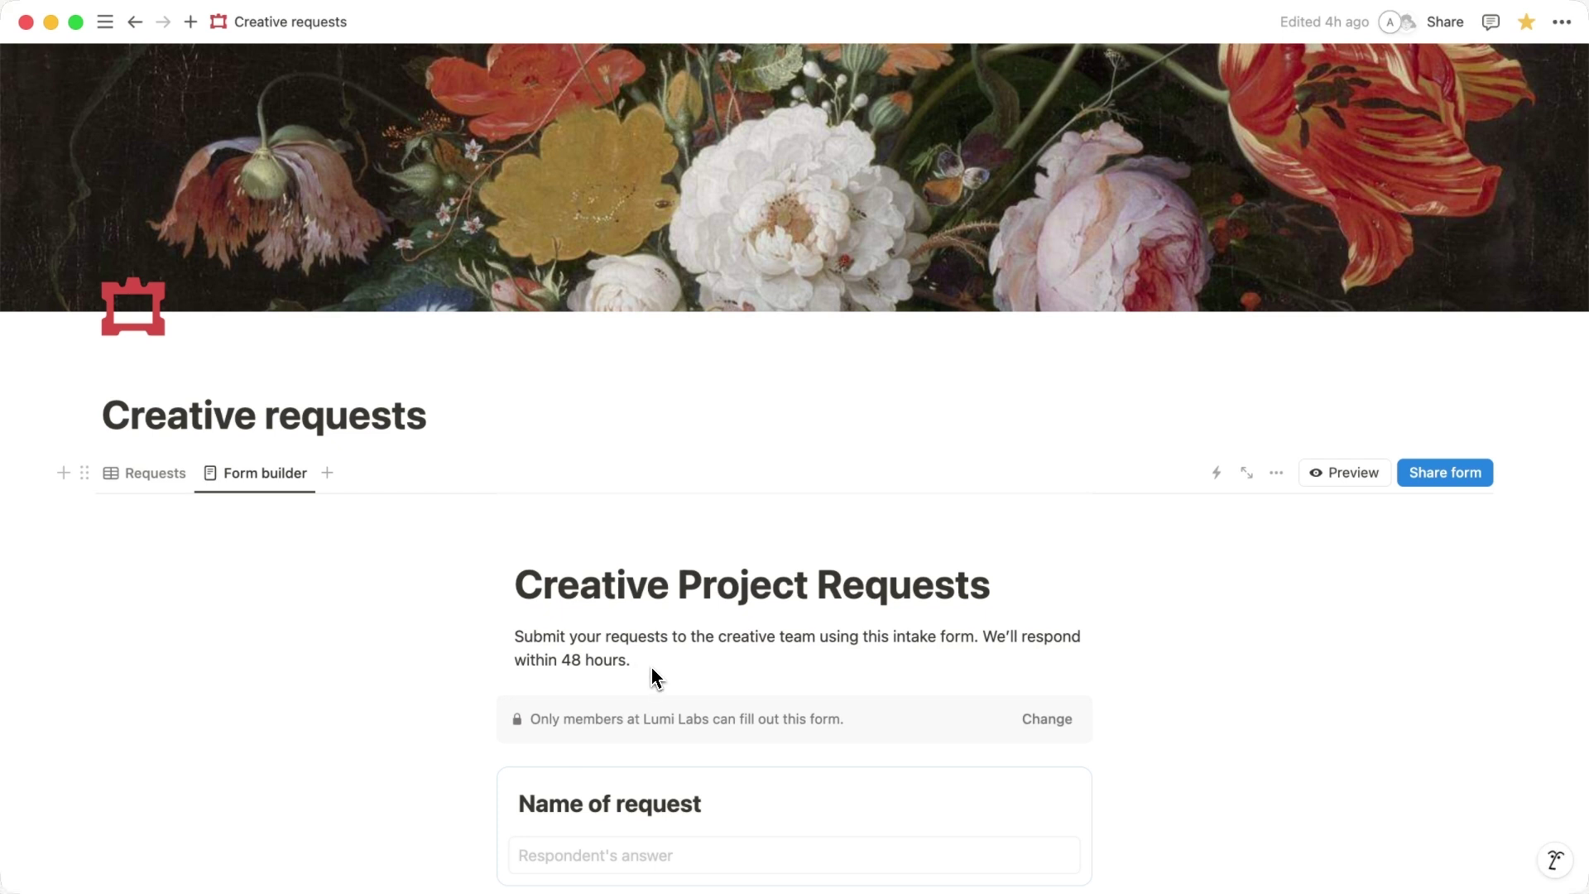
{"action": "scroll", "coordinate": [1324, 712], "scroll_direction": "down", "scroll_amount": 3}
Keep 'Select type of creative request' as multiple choice but limit it to 1 selection.
{"action": "scroll", "coordinate": [1323, 712], "scroll_direction": "down", "scroll_amount": 4}
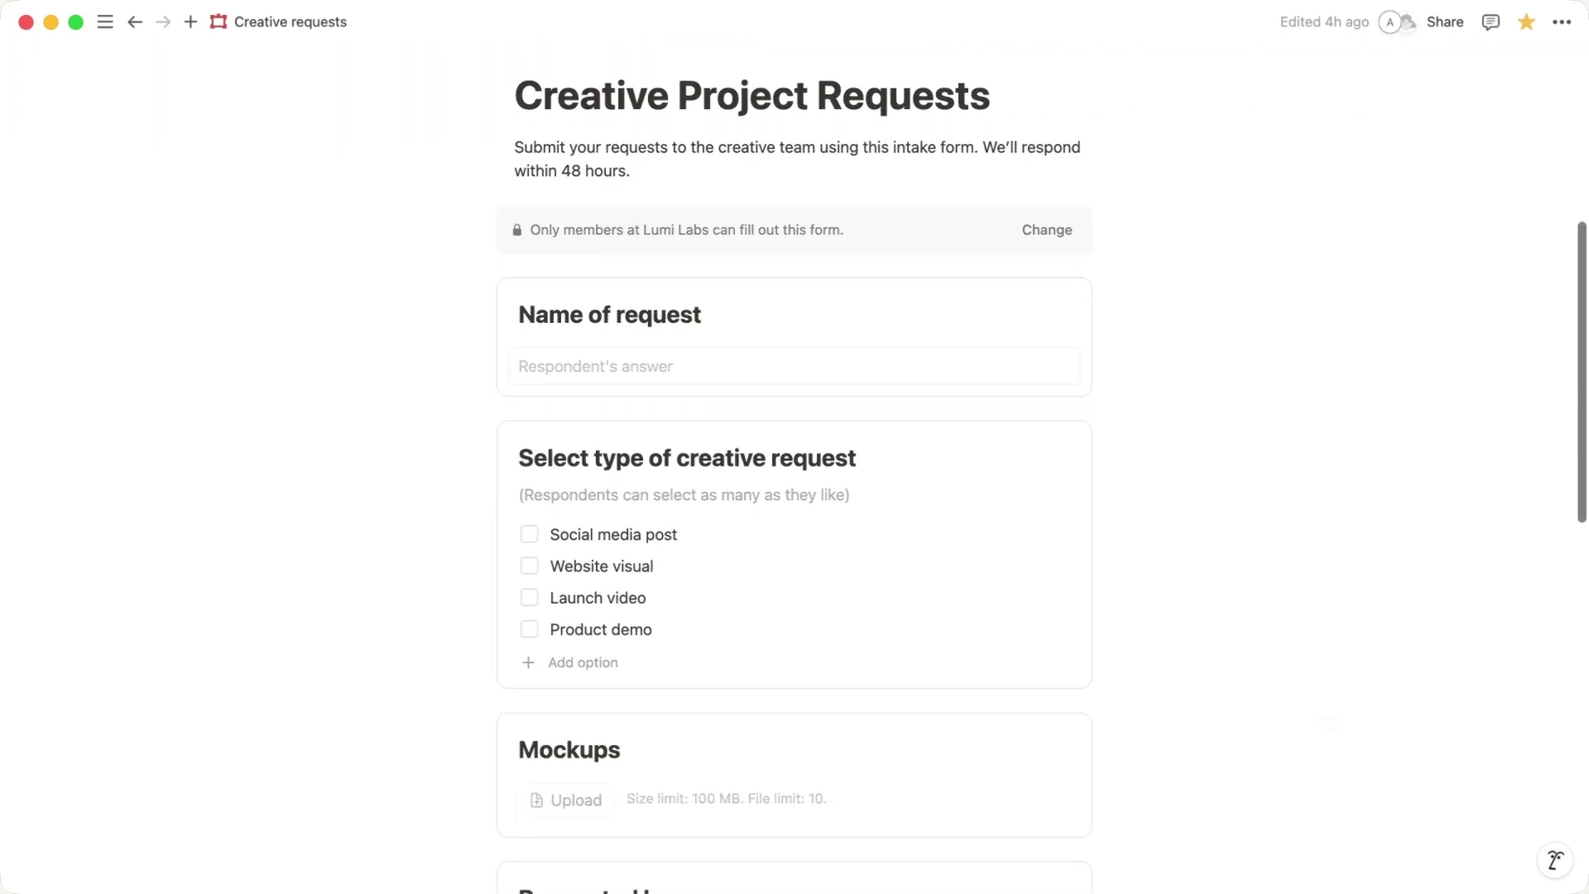
{"action": "scroll", "coordinate": [1322, 710], "scroll_direction": "up", "scroll_amount": 1}
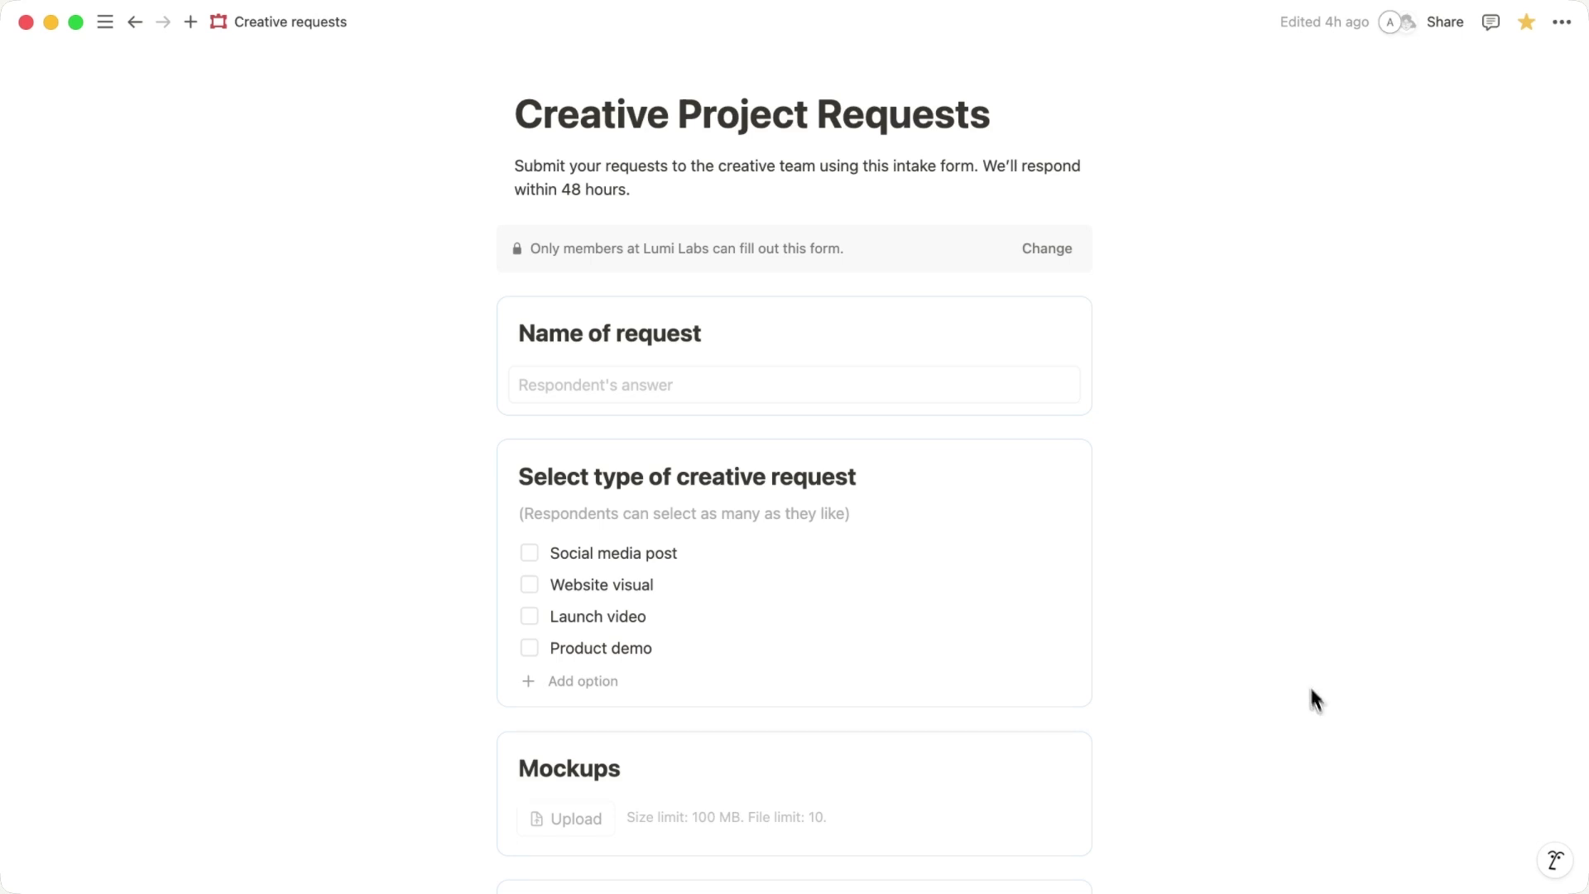
{"action": "left_click", "coordinate": [1084, 466]}
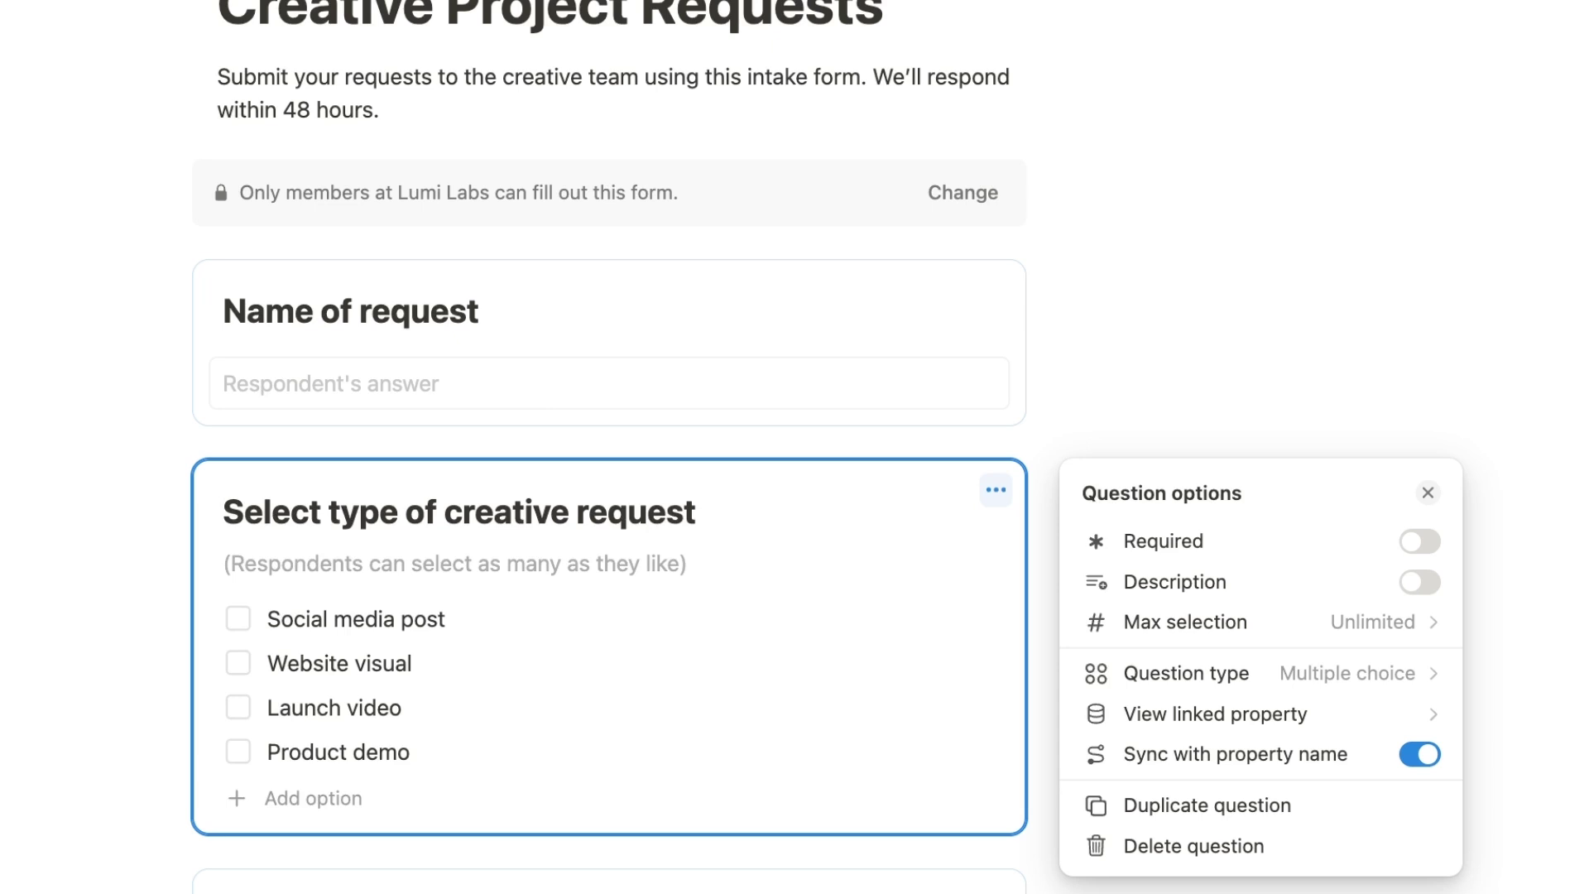
{"action": "left_click", "coordinate": [1092, 668]}
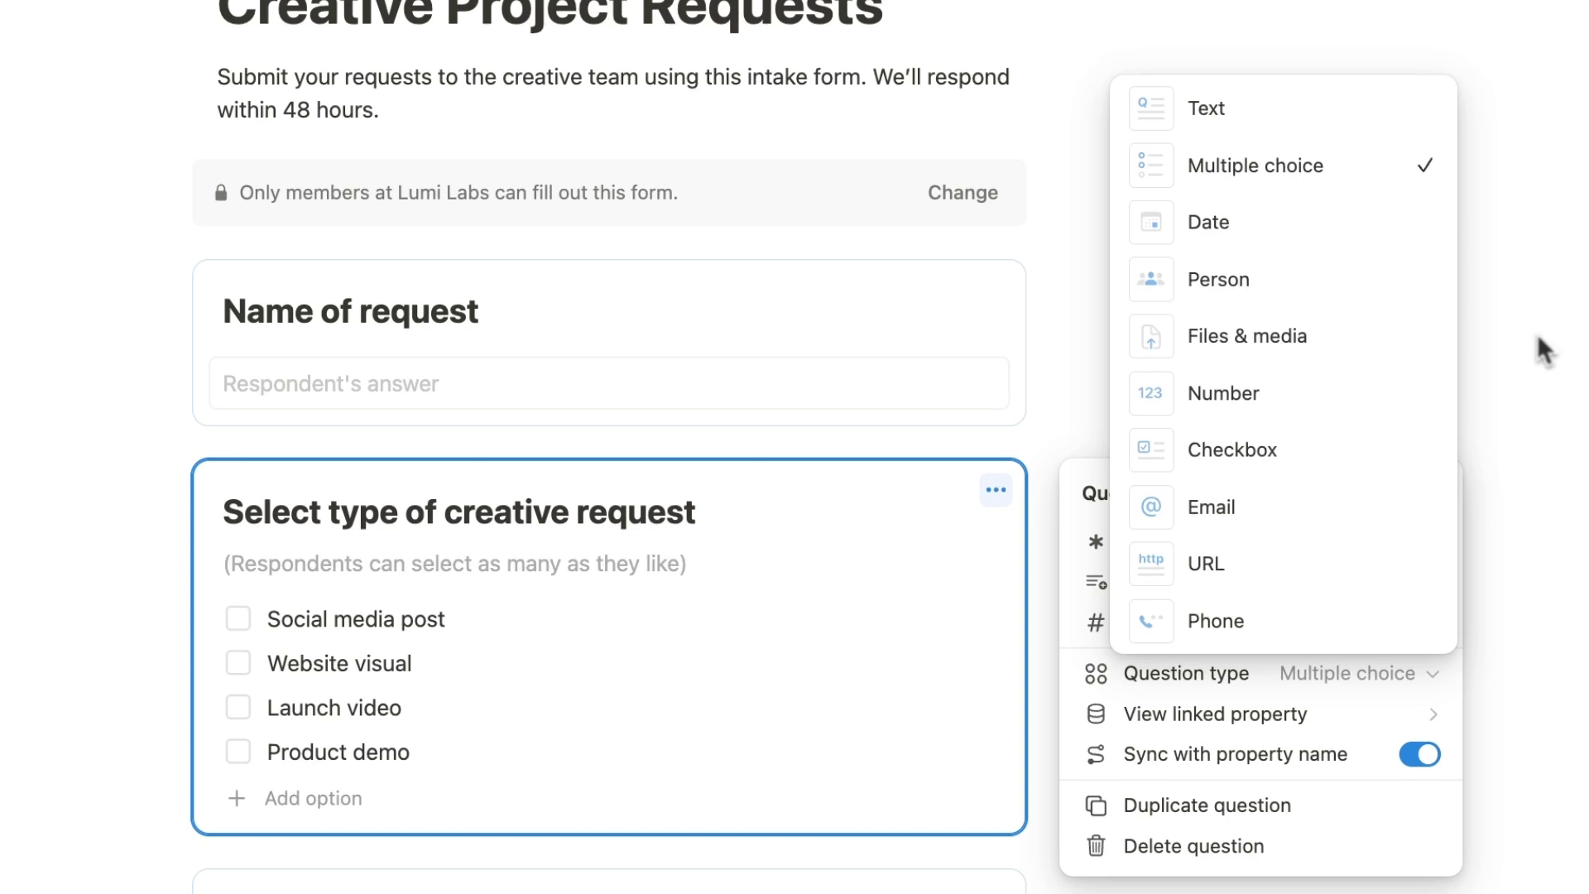
{"action": "left_click", "coordinate": [1437, 178]}
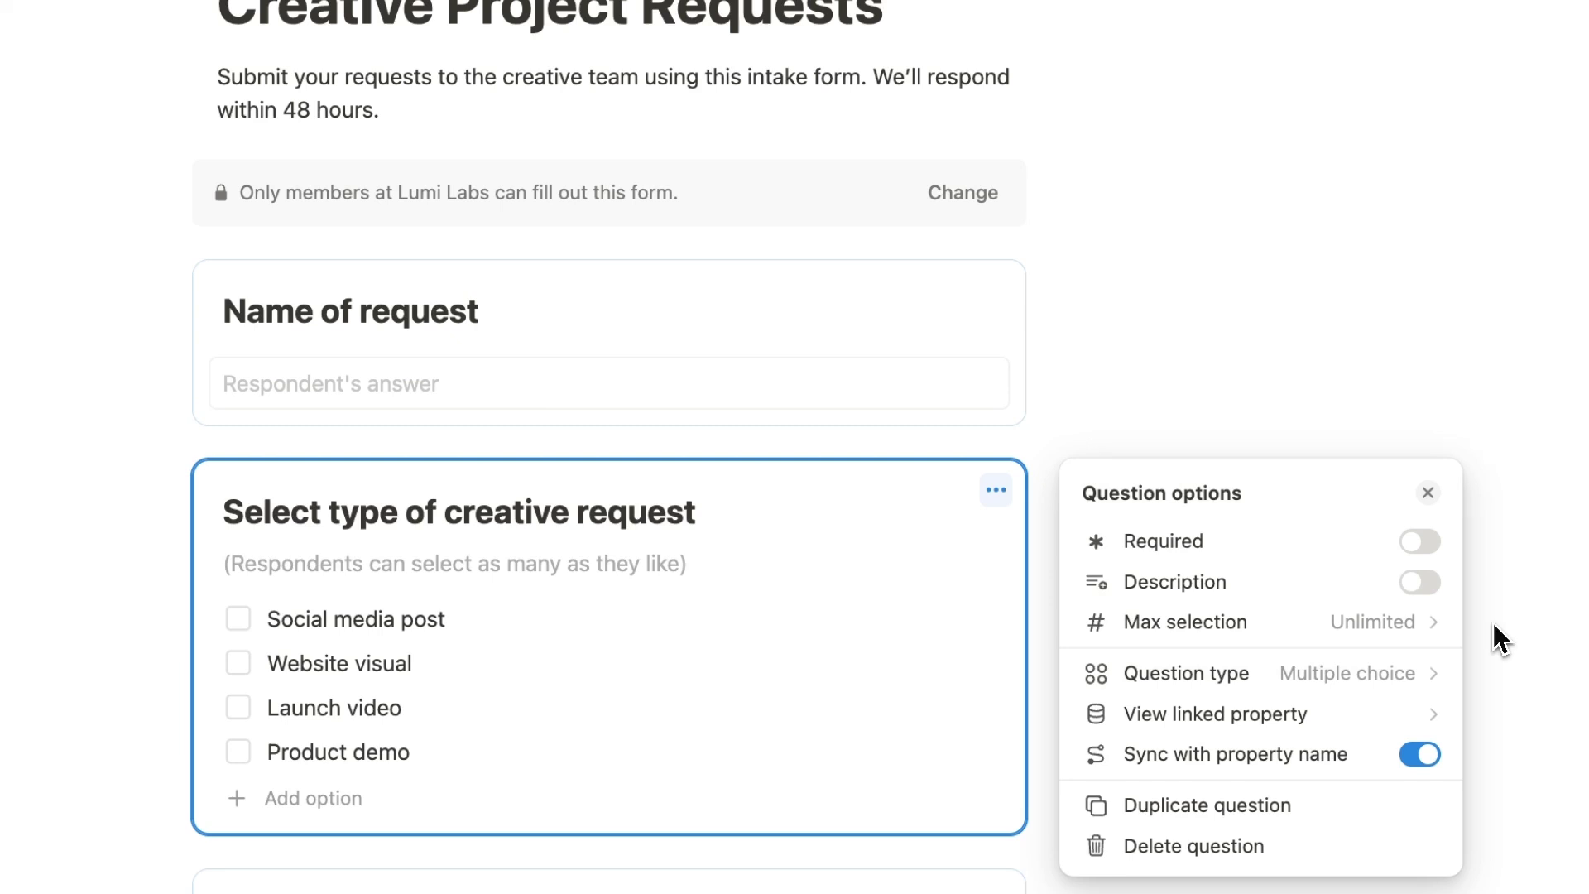
{"action": "left_click", "coordinate": [1425, 629]}
{"action": "left_click", "coordinate": [1425, 706]}
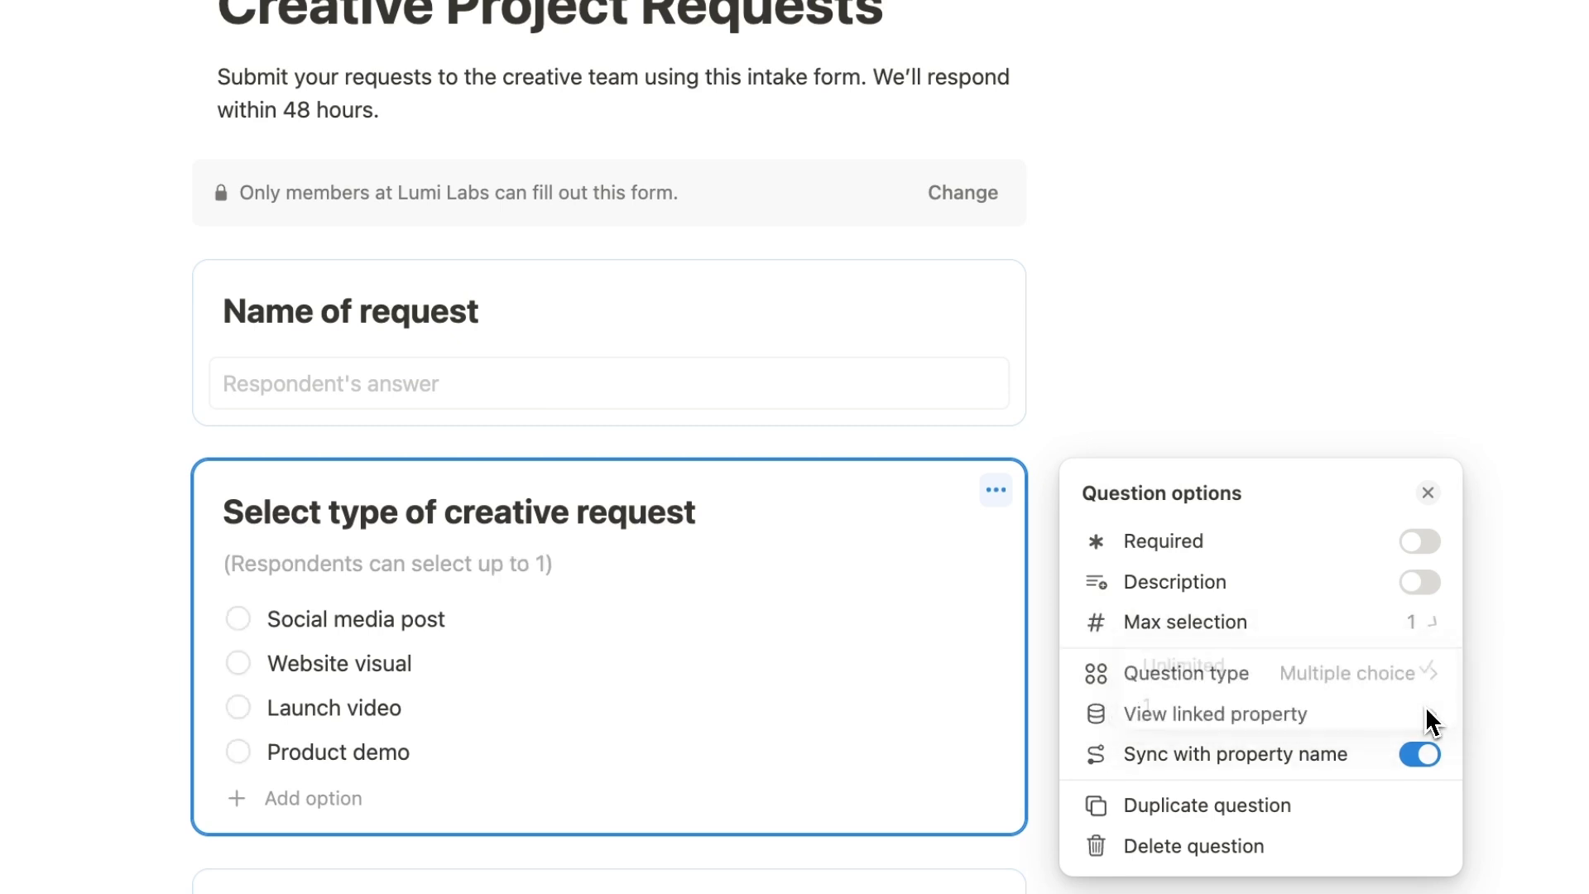
{"action": "left_click", "coordinate": [1517, 679]}
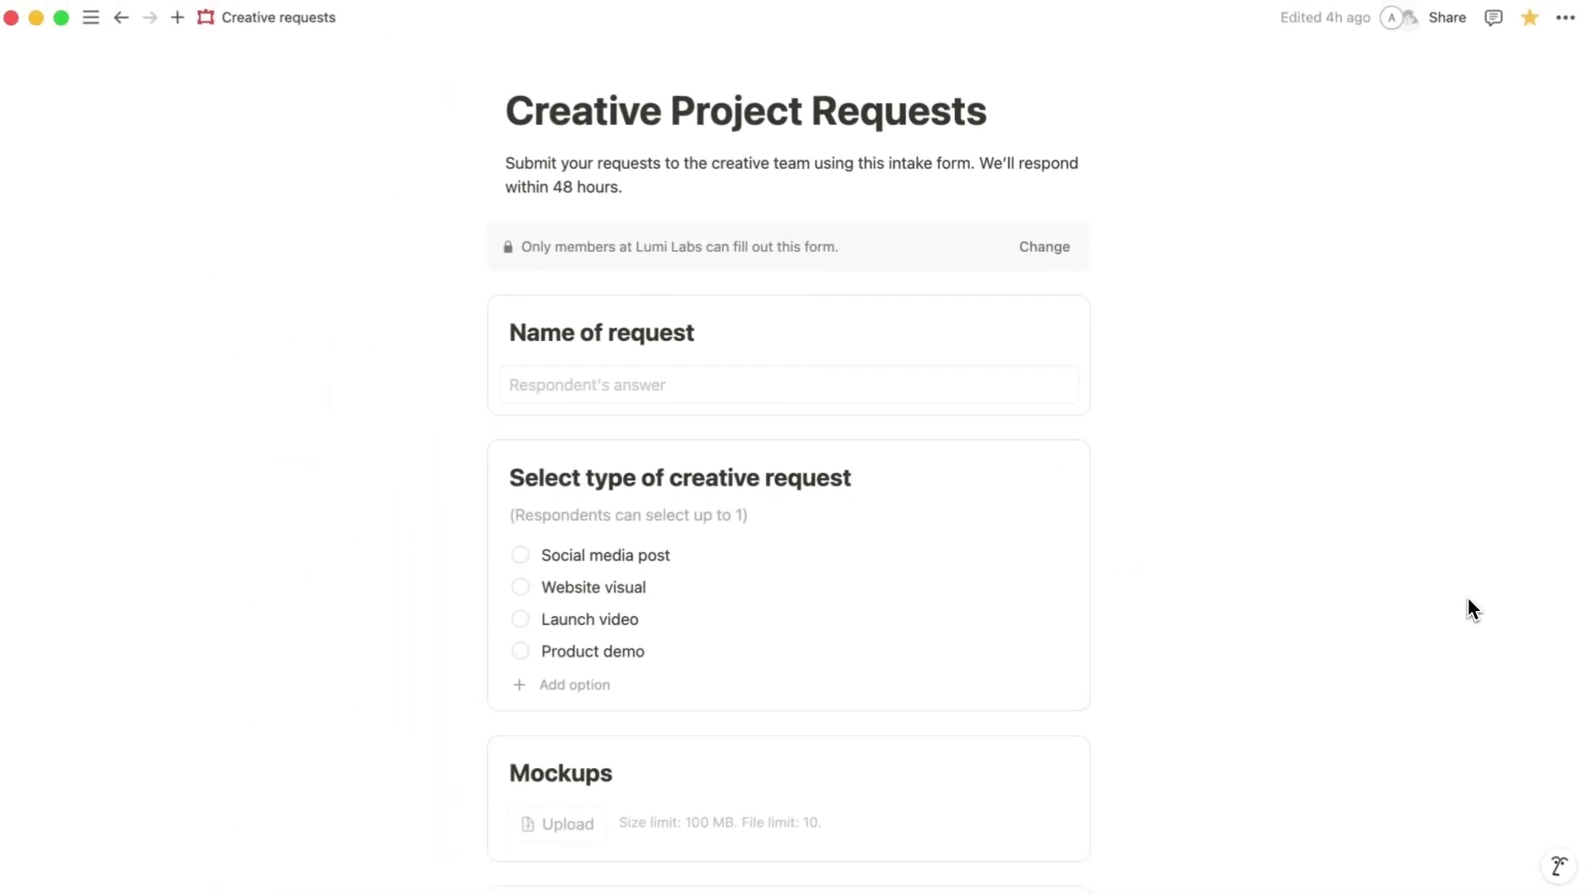
{"action": "scroll", "coordinate": [1468, 598], "scroll_direction": "down", "scroll_amount": 3}
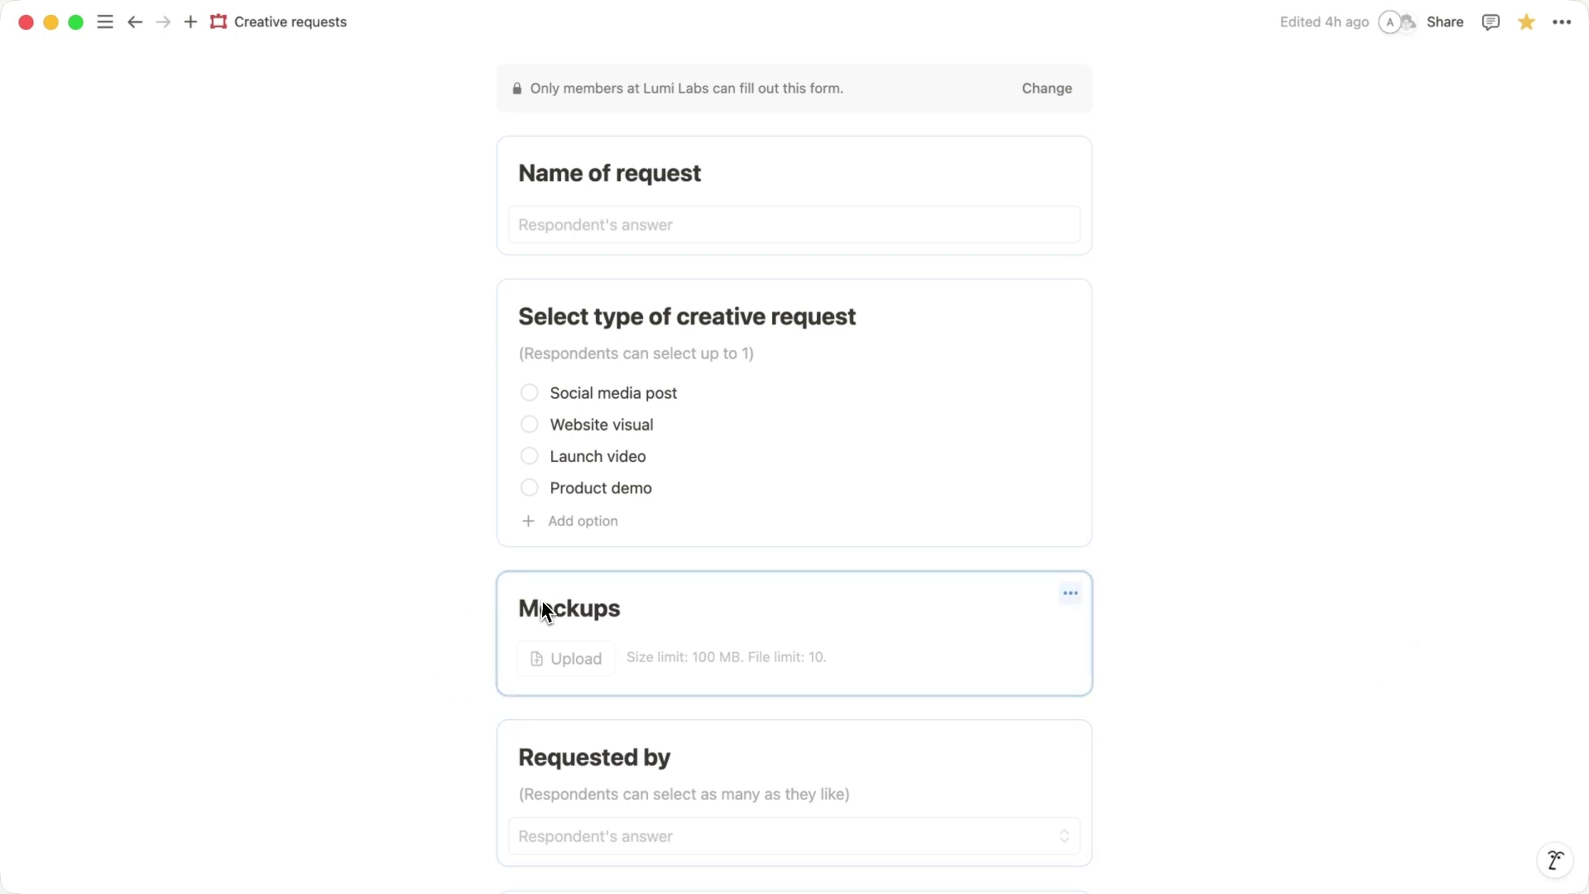
{"action": "left_click", "coordinate": [521, 609]}
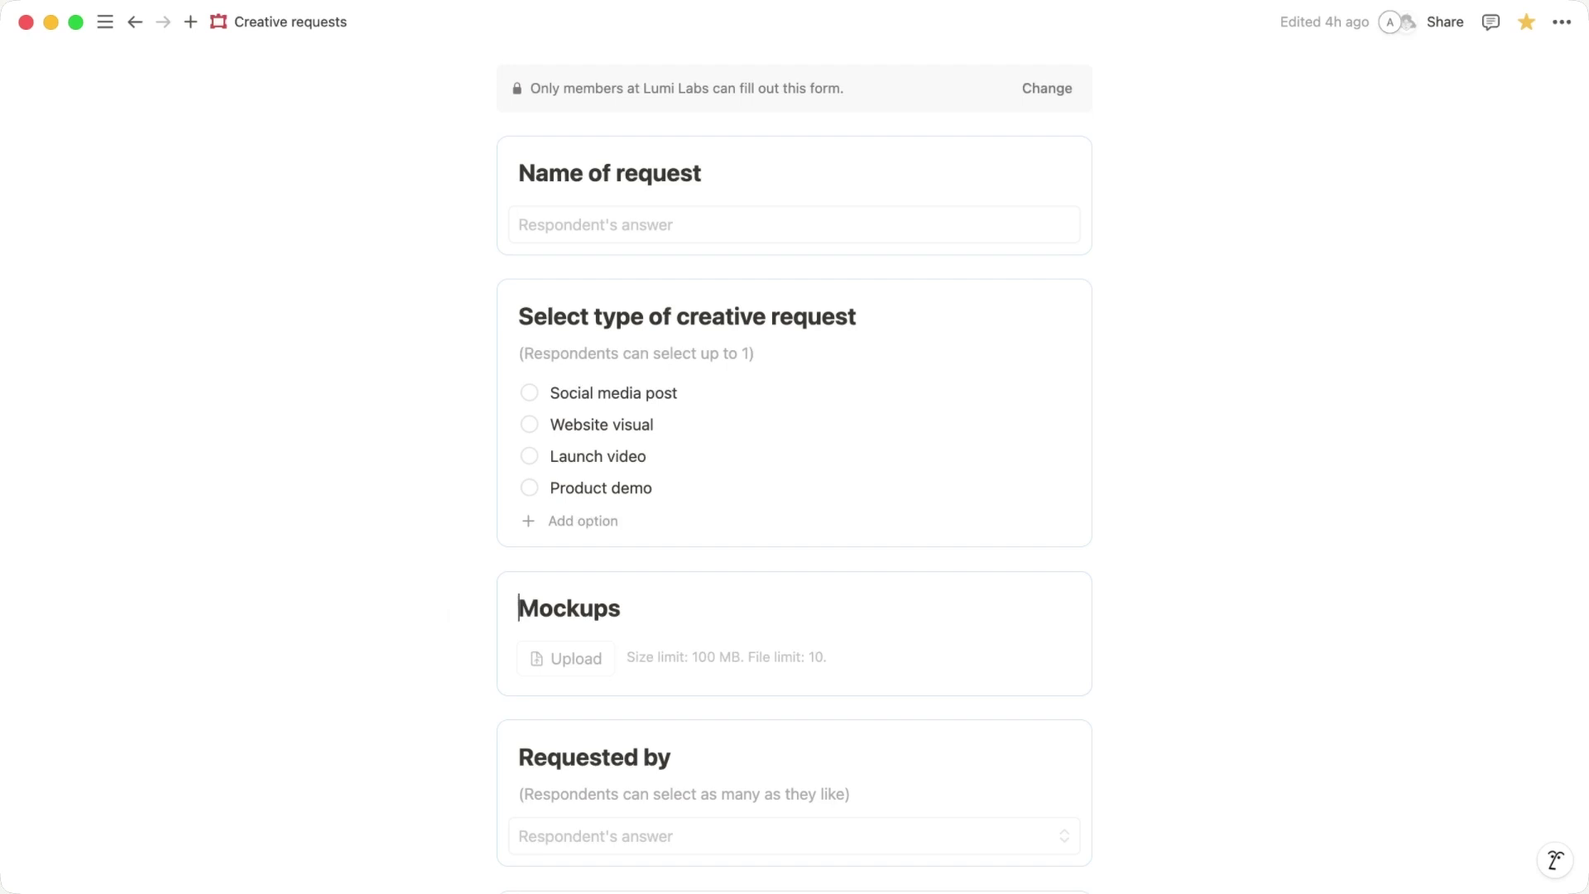
Retitle the upload question 'Attach mockups'.
{"action": "type", "text": "Attach"}
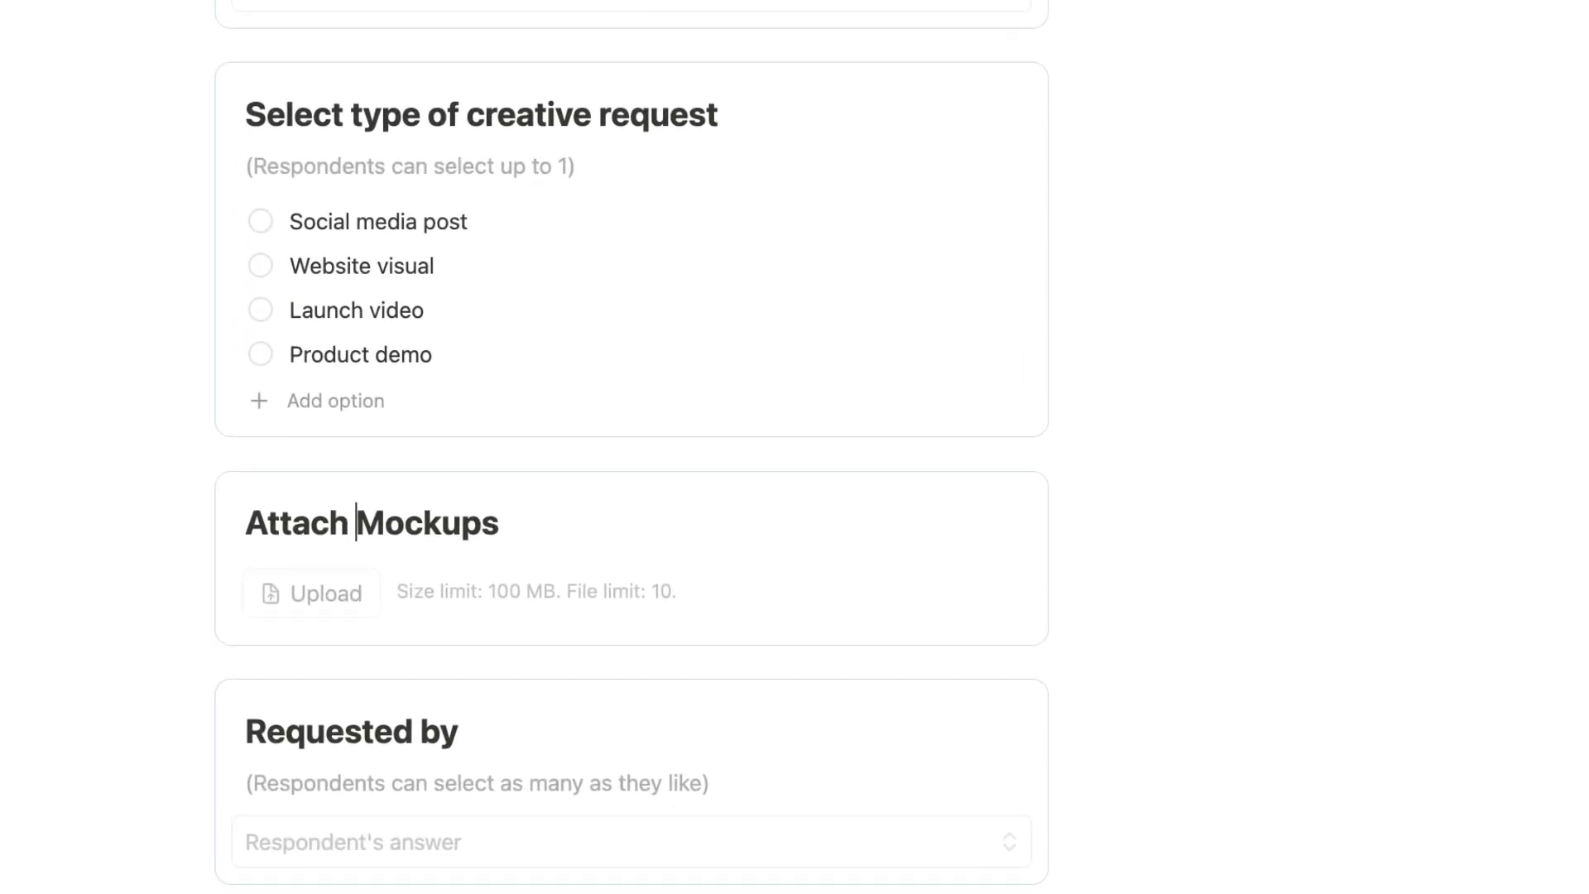
{"action": "key", "text": "Right"}
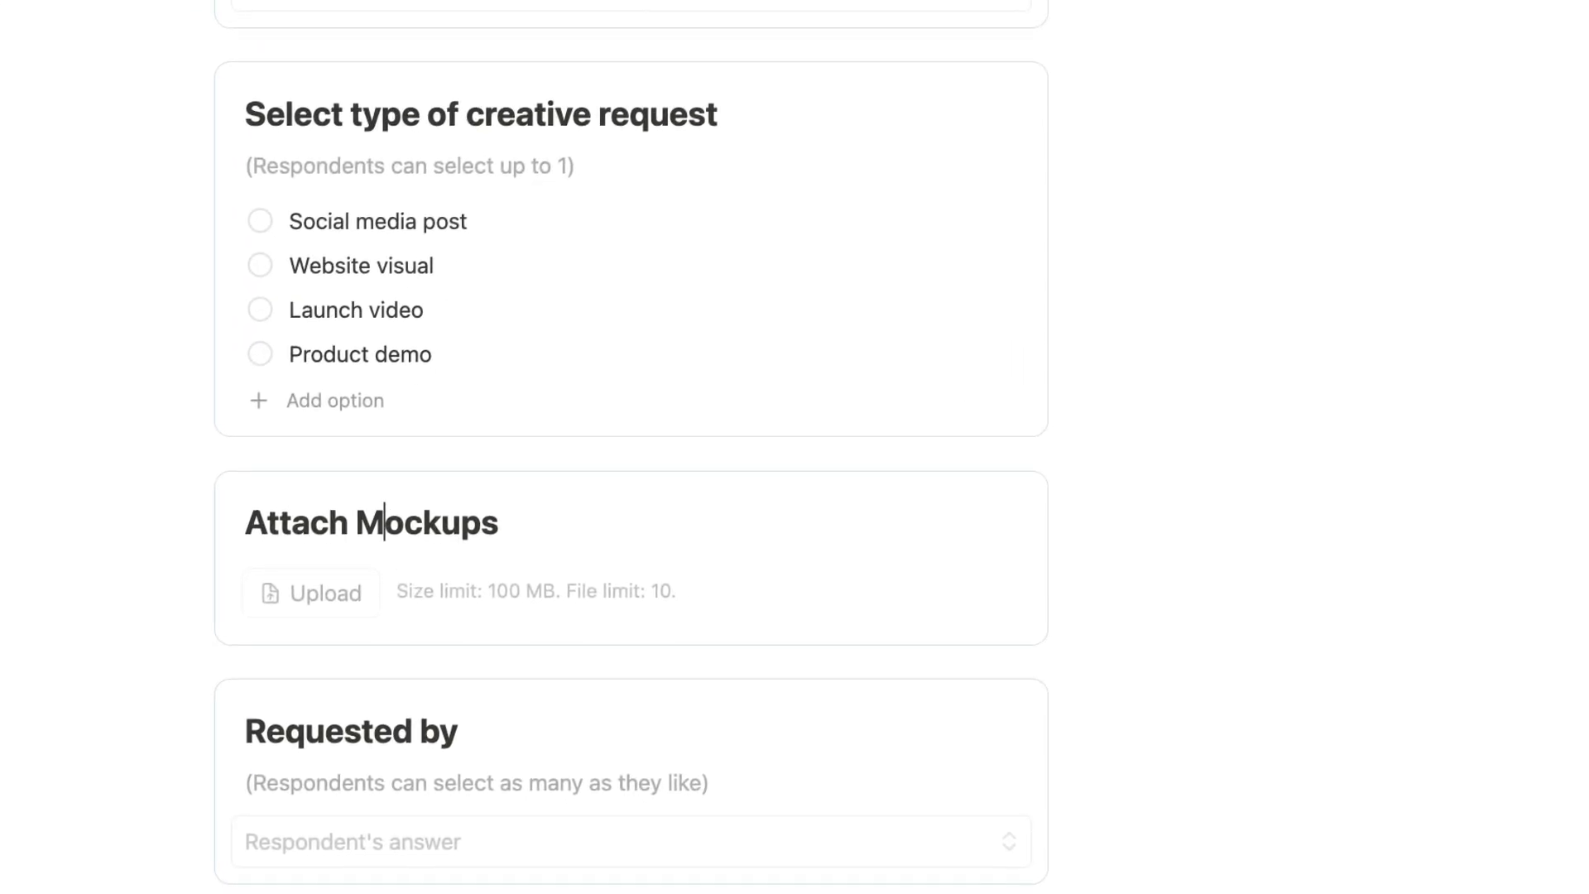
{"action": "key", "text": "BackSpace"}
{"action": "type", "text": "m"}
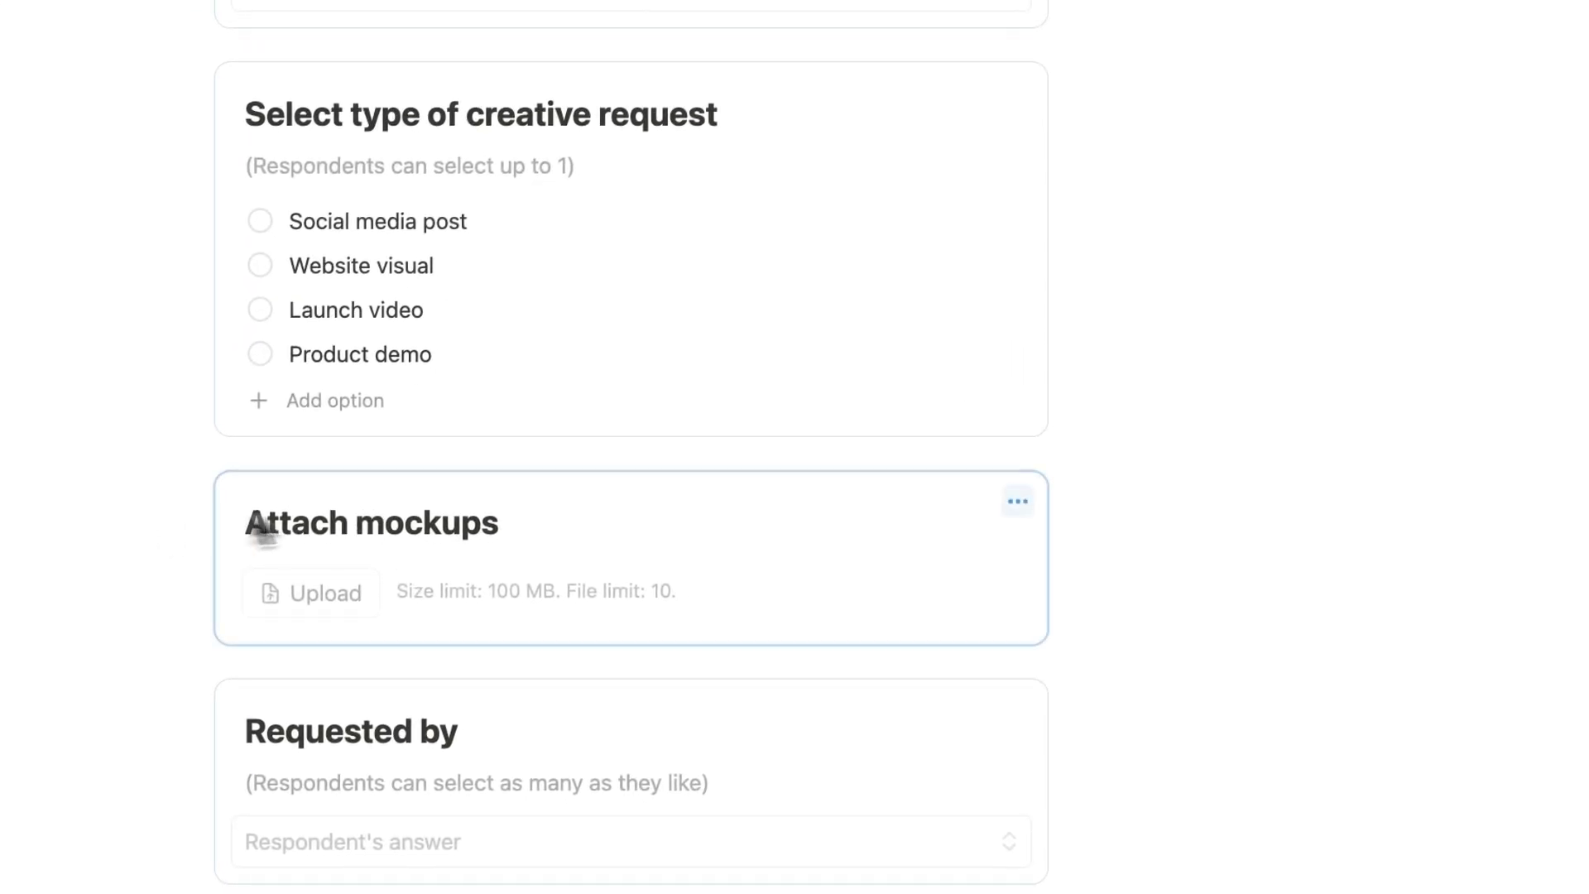
Keep its Files & media type and add the description 'Upload PDFs, GIFs and PNGs.'.
{"action": "left_click", "coordinate": [1026, 513]}
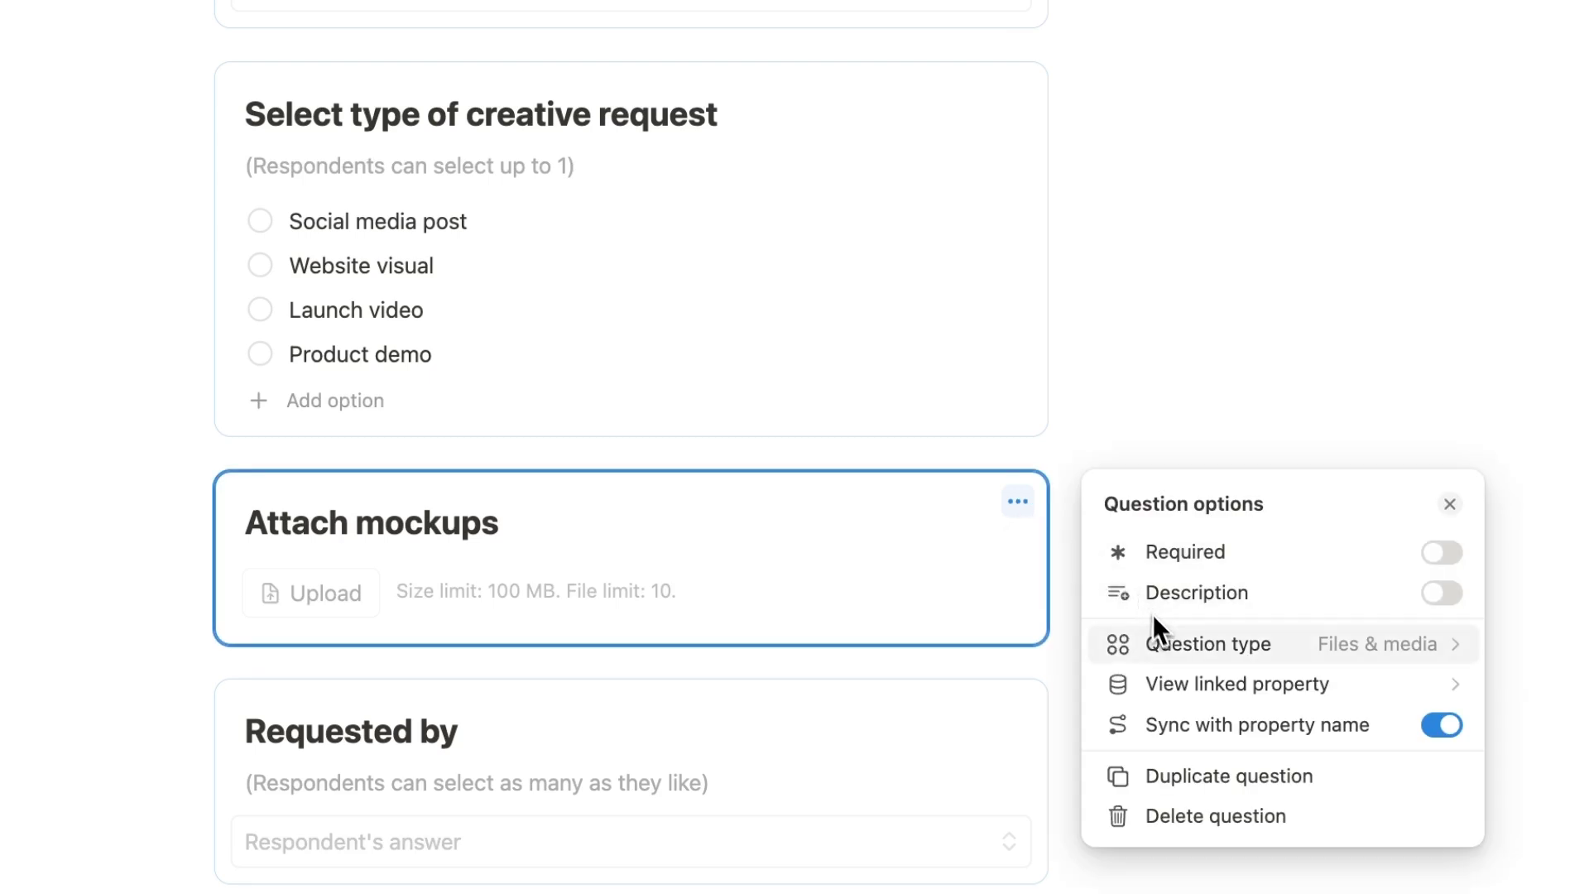
{"action": "left_click", "coordinate": [1158, 644]}
{"action": "left_click", "coordinate": [1261, 307]}
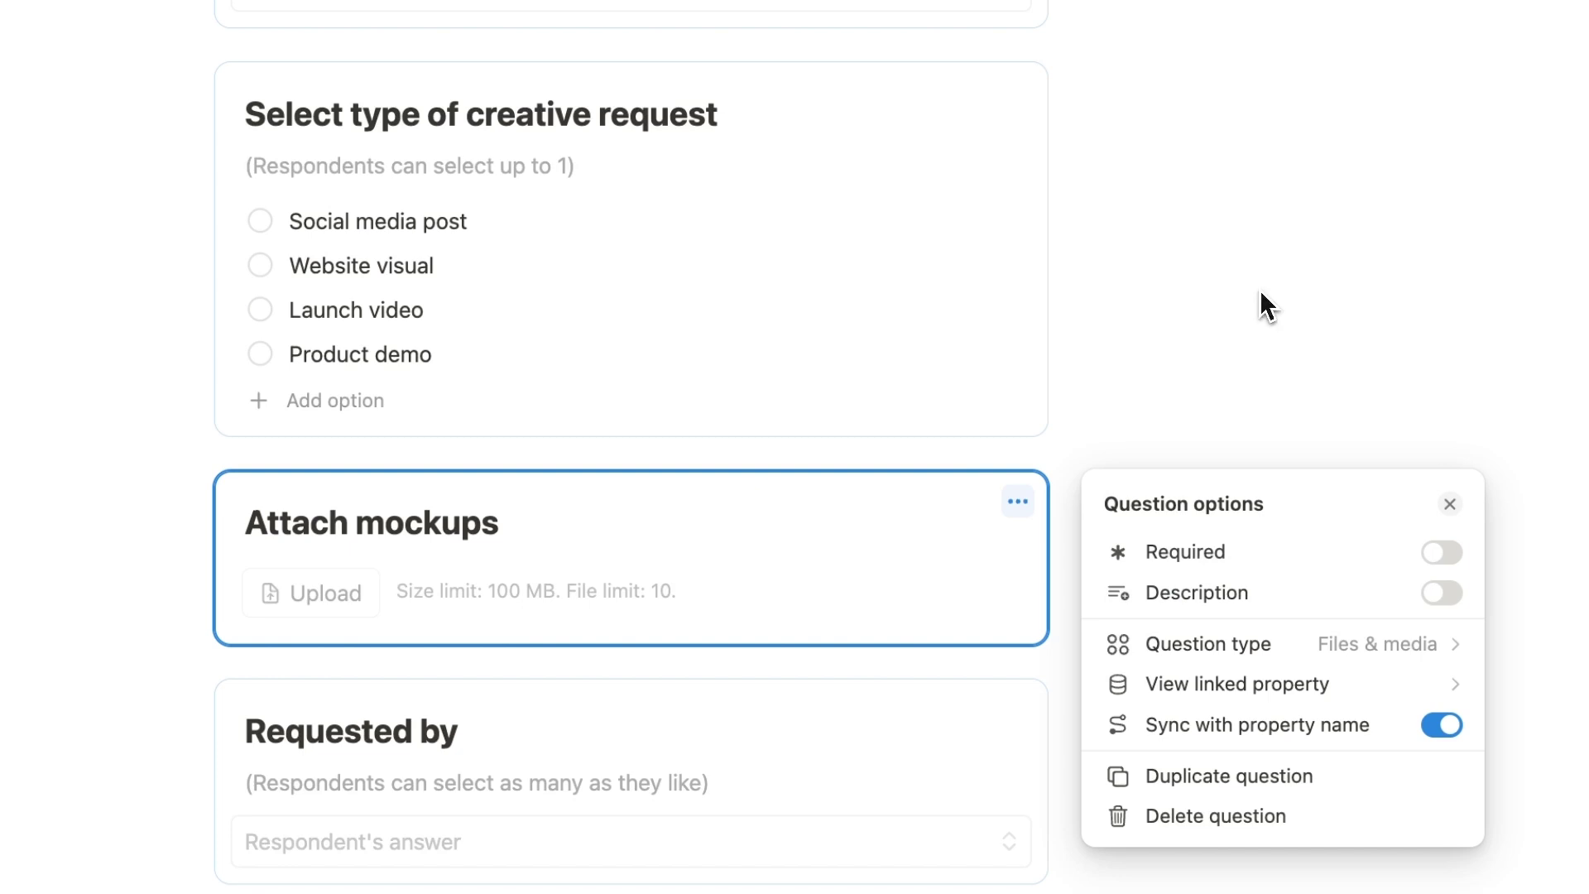
{"action": "left_click", "coordinate": [1440, 592]}
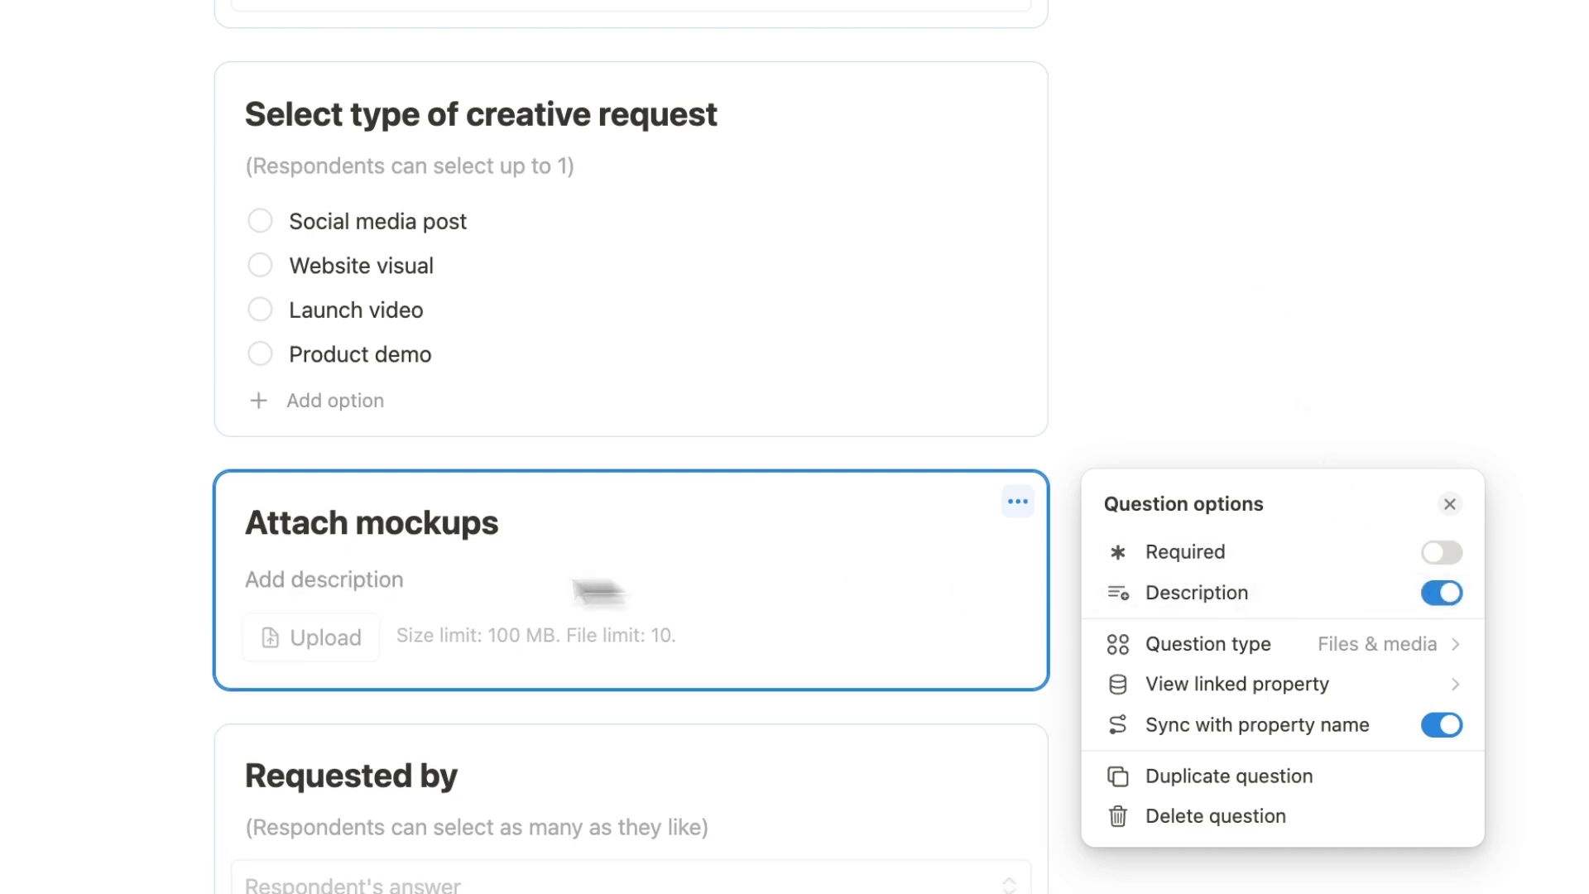
{"action": "left_click", "coordinate": [275, 578]}
{"action": "type", "text": "U"}
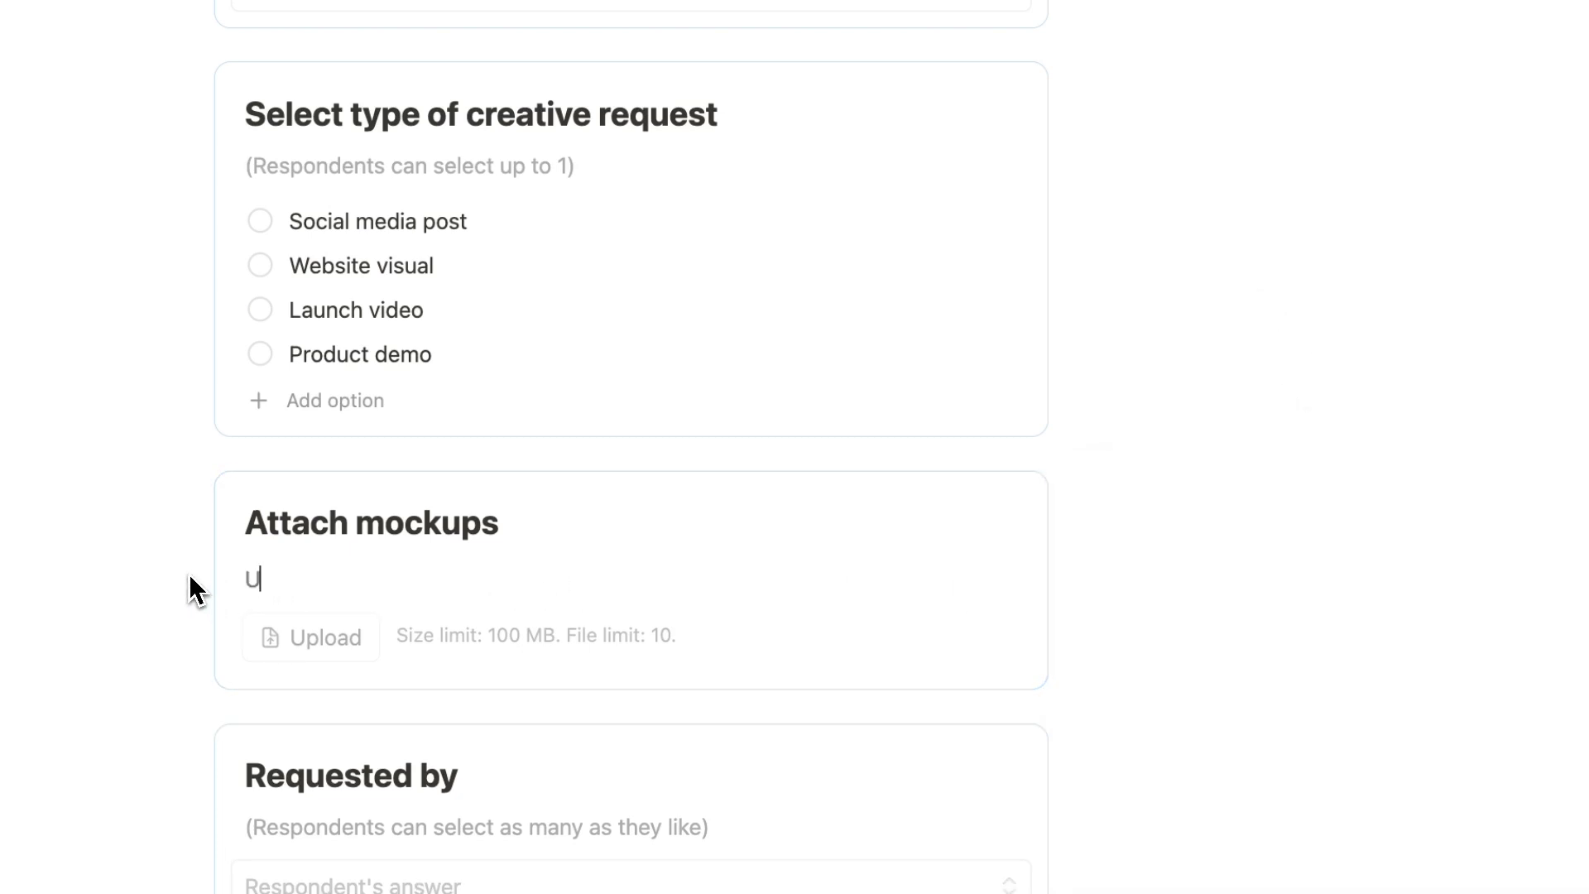
{"action": "type", "text": "pload PDFs, GIFs and PNGs."}
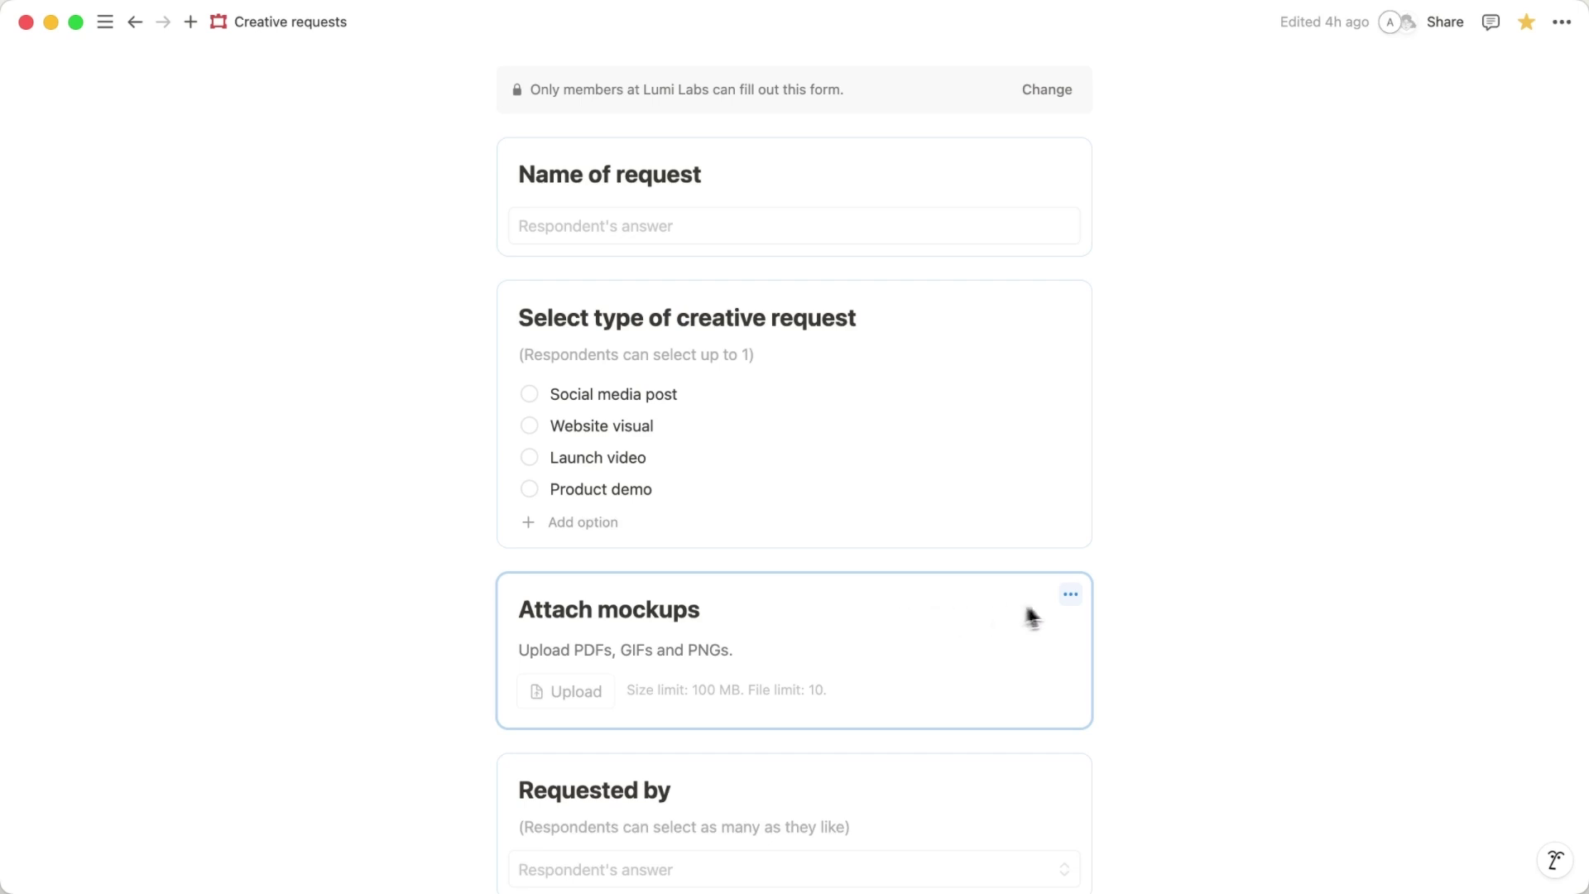
Mark the Attach mockups and Select type of creative request questions as Required.
{"action": "left_click", "coordinate": [1072, 596]}
{"action": "left_click", "coordinate": [1373, 631]}
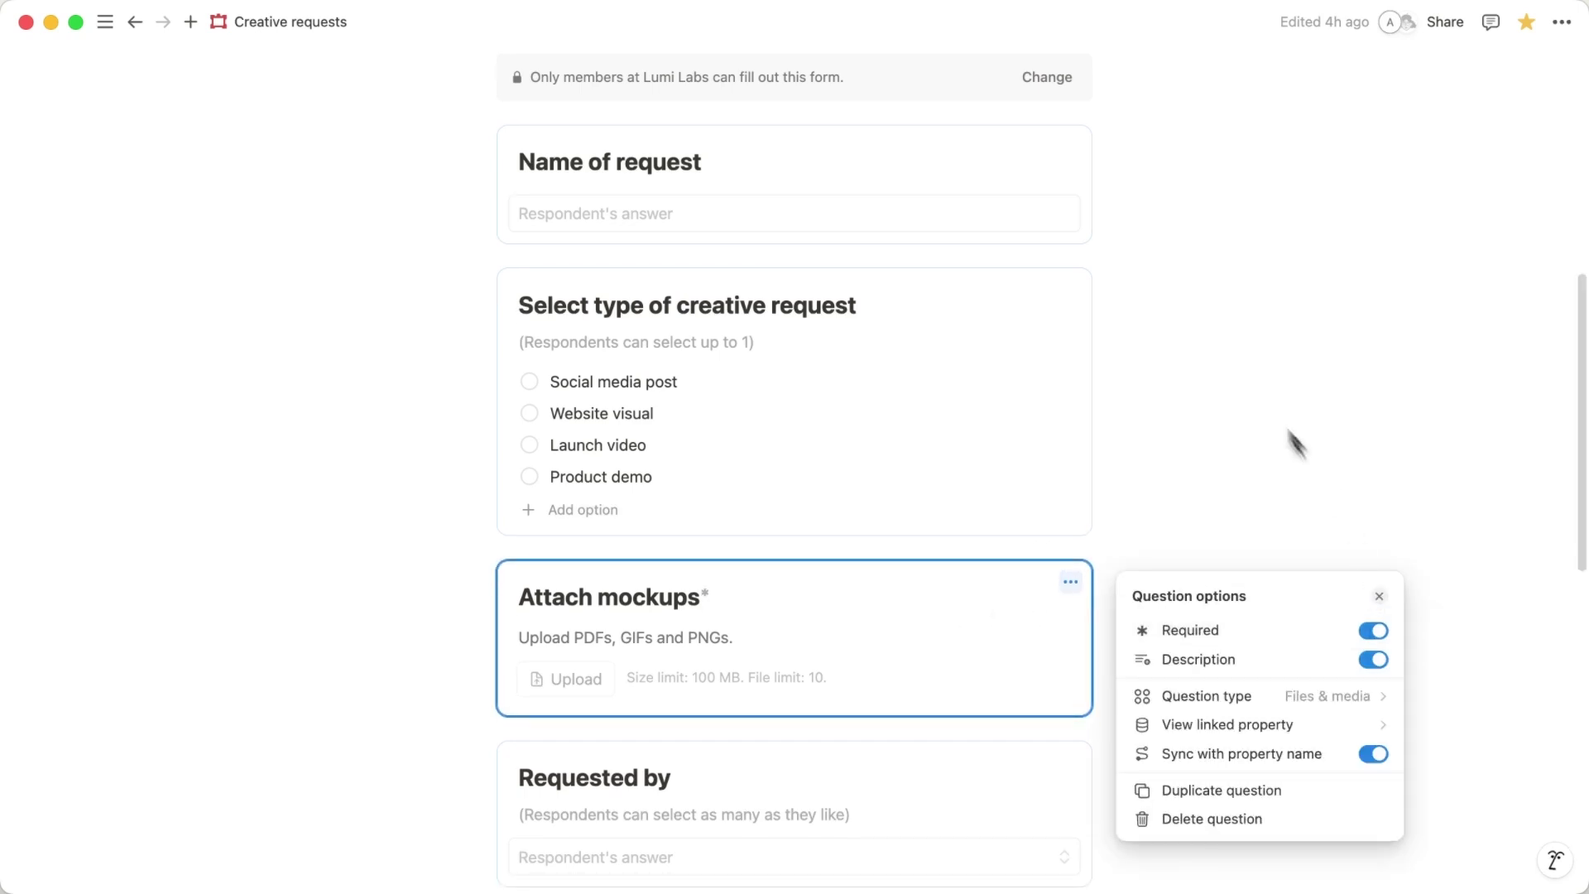
{"action": "left_click", "coordinate": [1074, 301]}
{"action": "left_click", "coordinate": [1032, 283]}
{"action": "left_click", "coordinate": [1412, 327]}
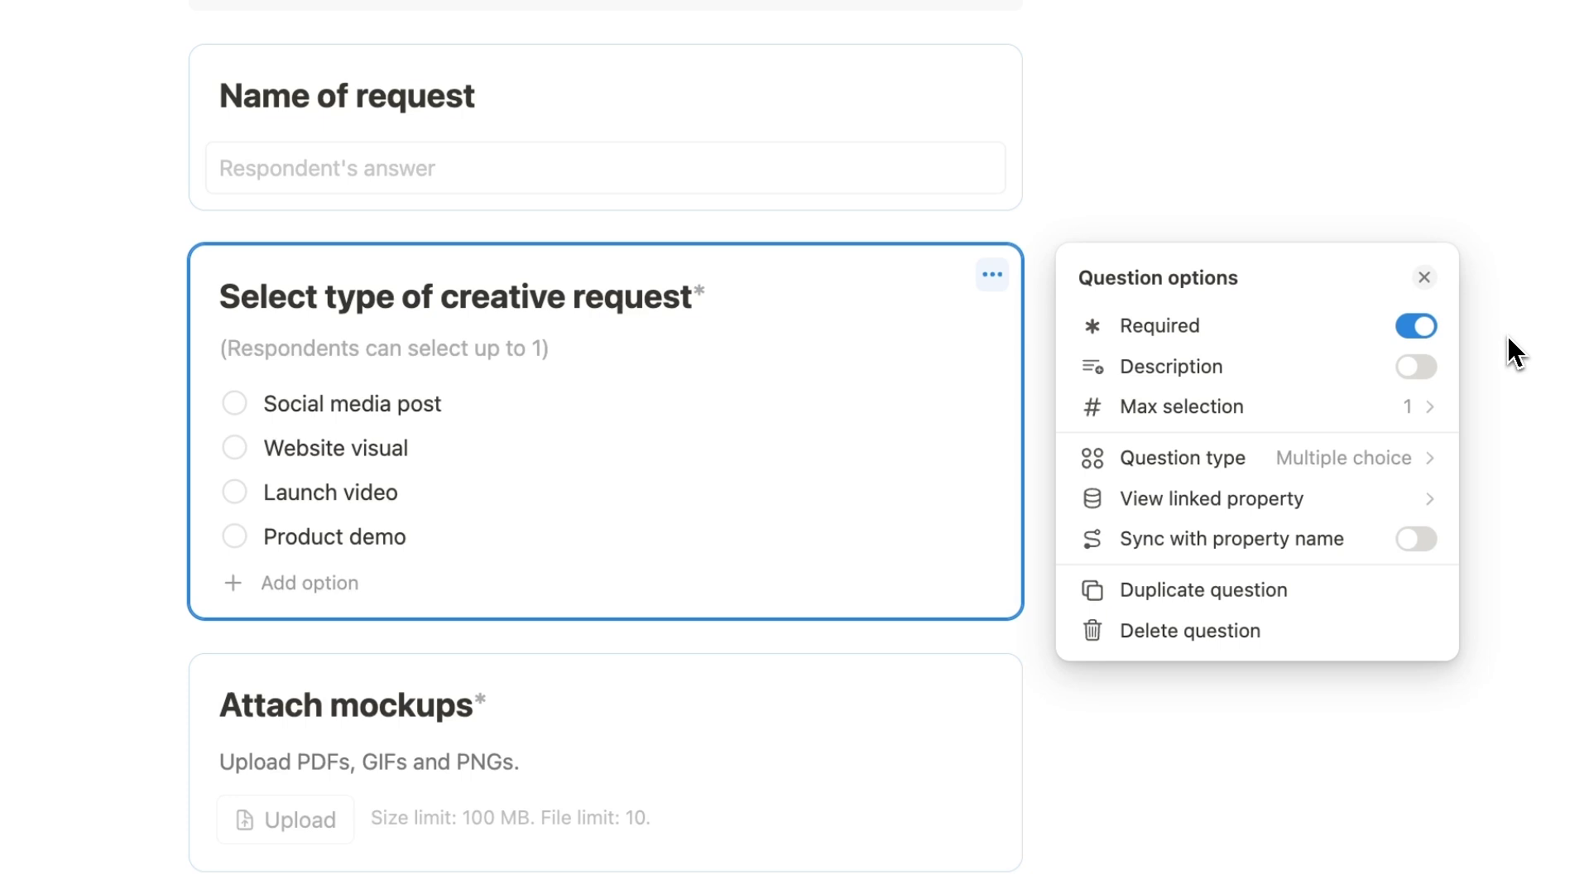
Inspect the question's linked property and toggle Sync with property name on, then off.
{"action": "left_click", "coordinate": [1437, 501]}
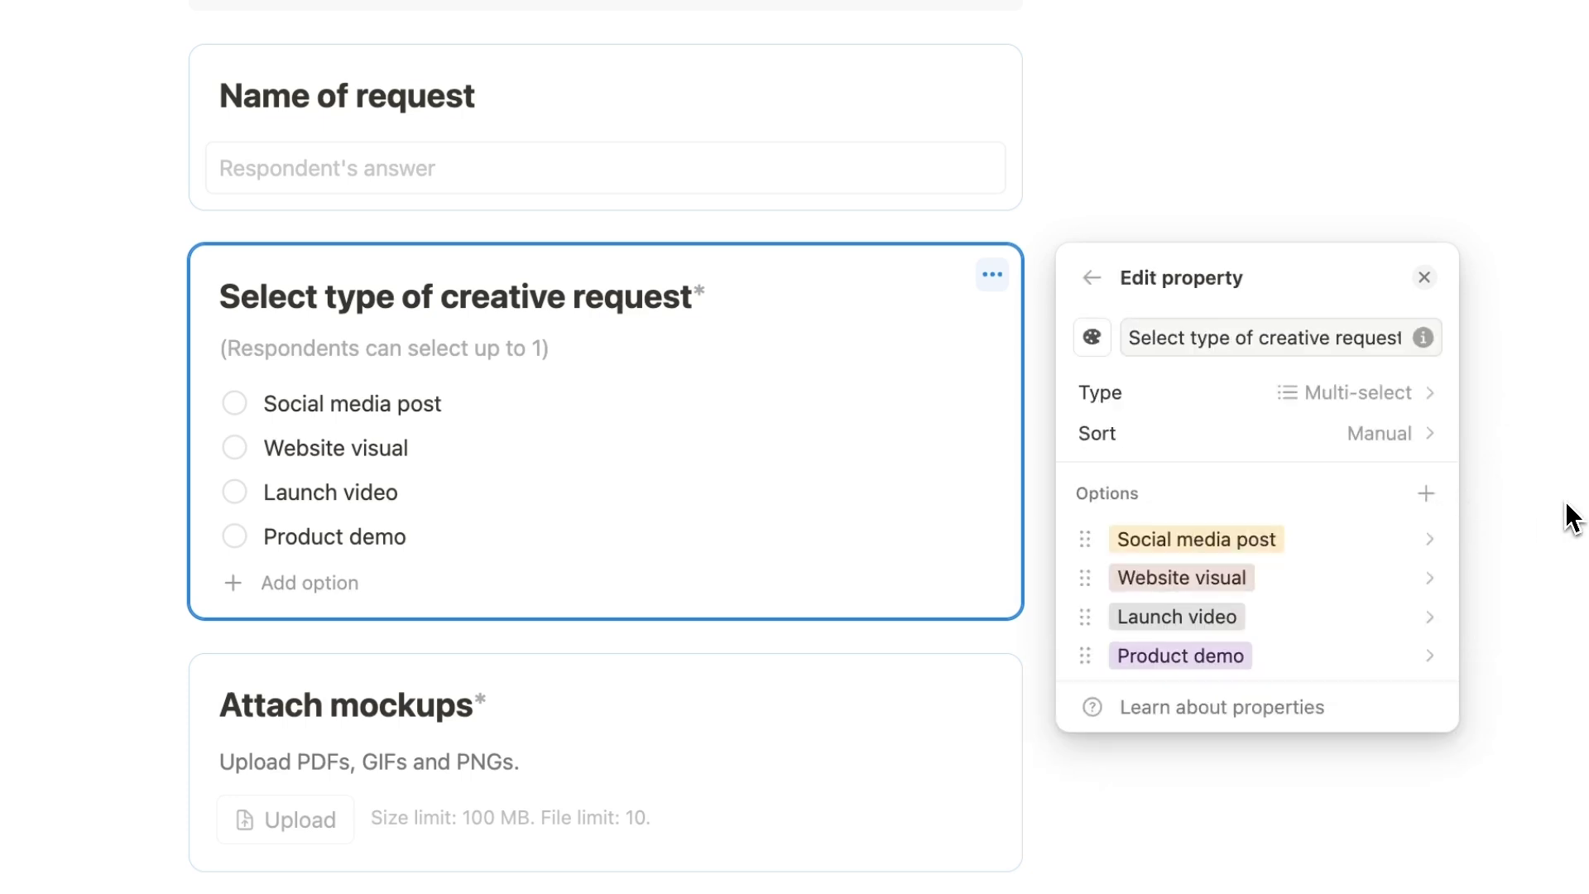
{"action": "left_click", "coordinate": [1092, 277]}
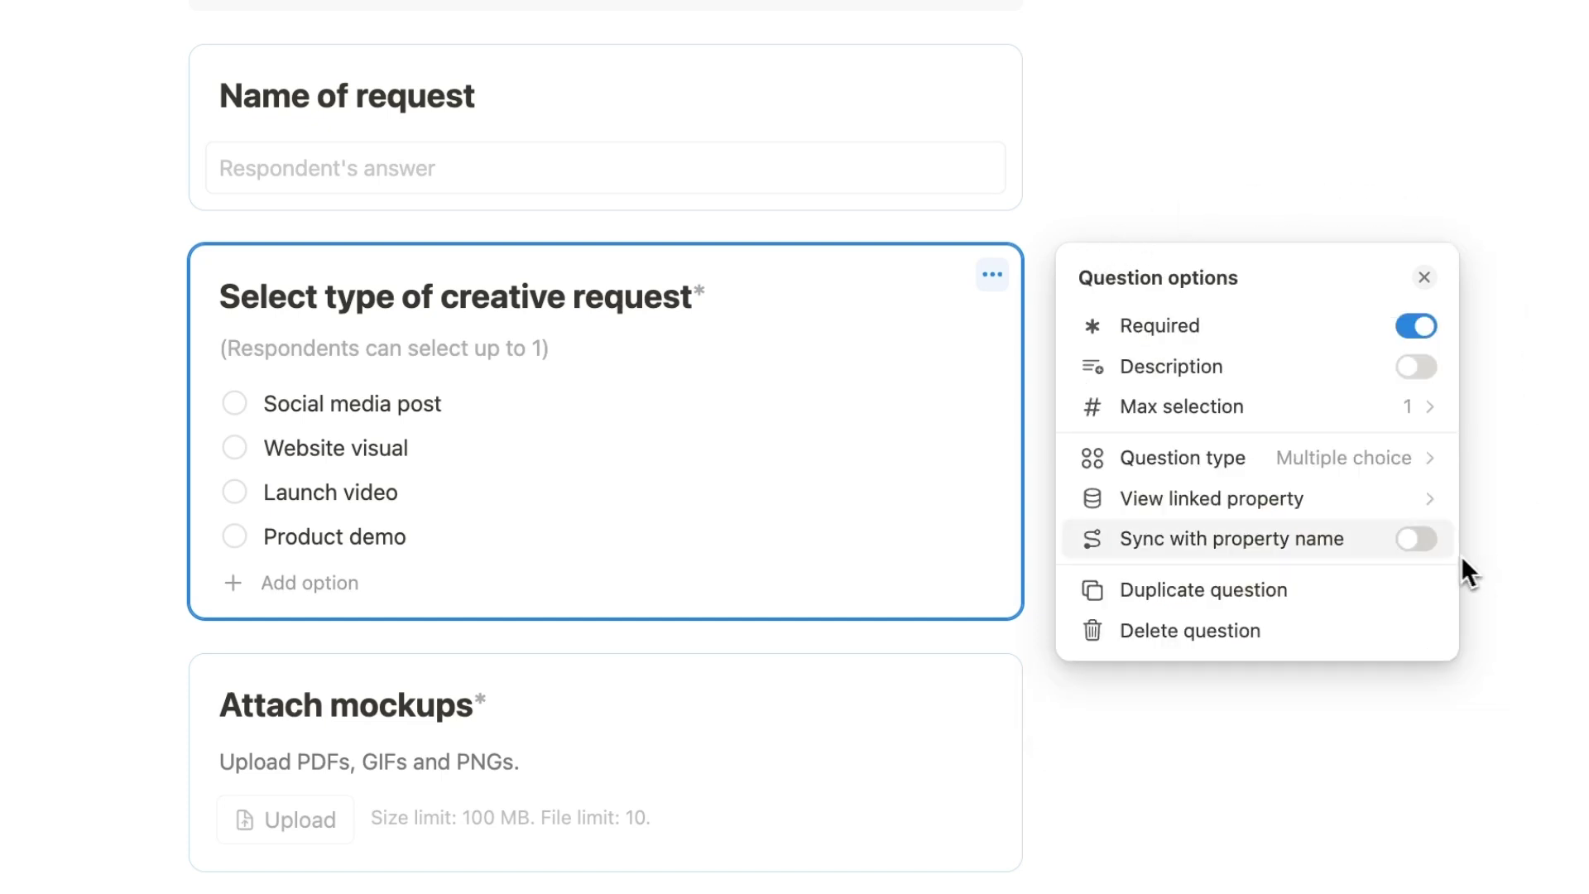
{"action": "left_click", "coordinate": [1436, 550]}
{"action": "left_click", "coordinate": [1444, 539]}
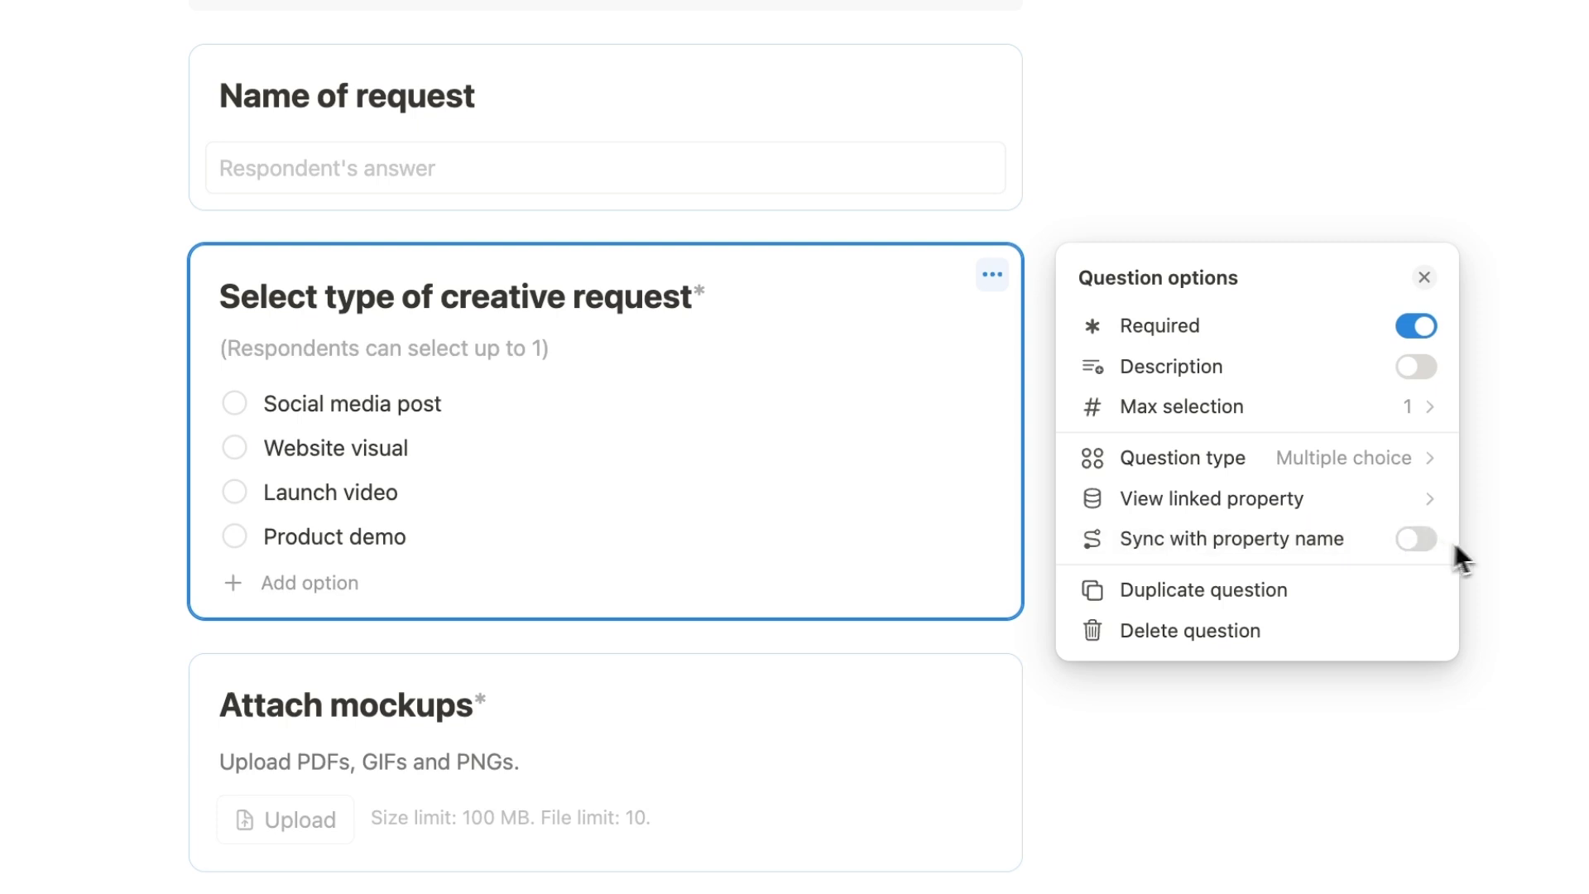
{"action": "left_click", "coordinate": [1512, 557]}
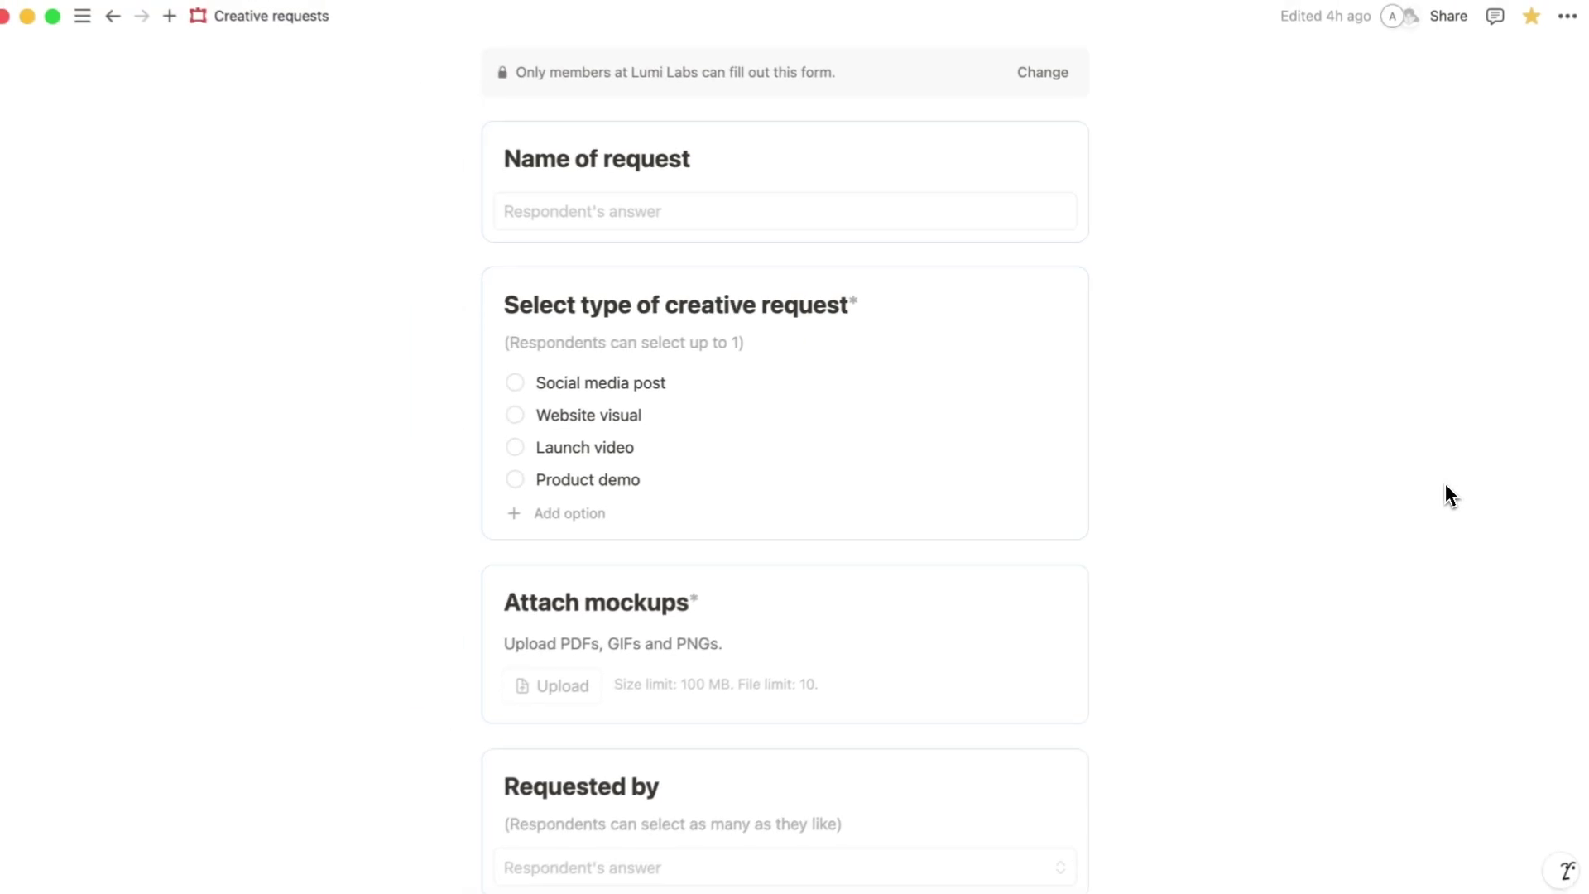
{"action": "scroll", "coordinate": [1445, 488], "scroll_direction": "up", "scroll_amount": 8}
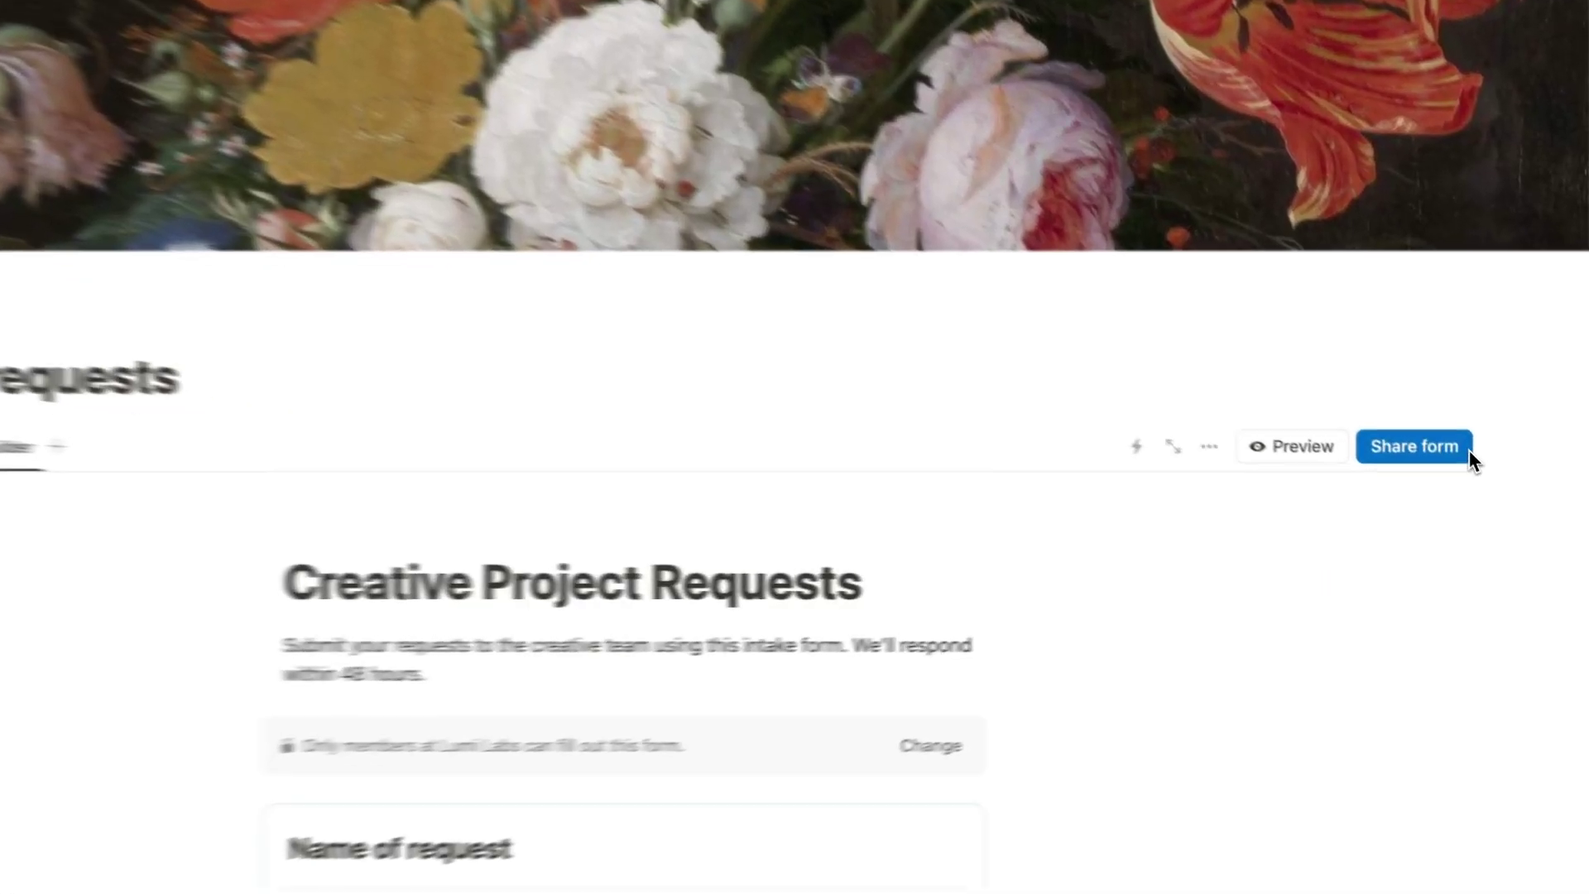
{"action": "left_click", "coordinate": [1485, 476]}
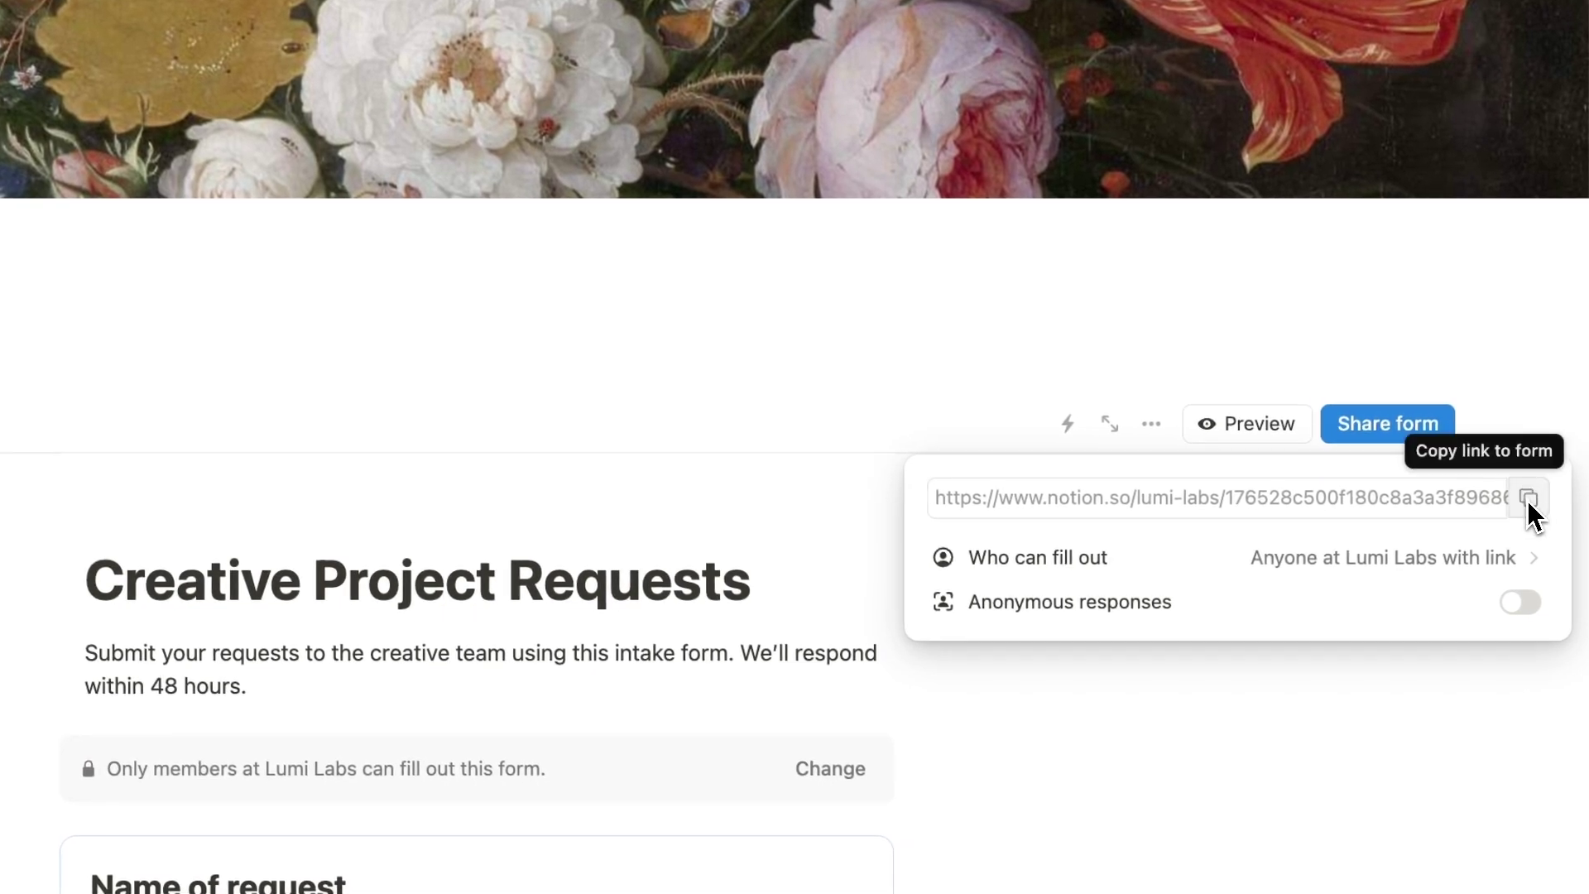
{"action": "left_click", "coordinate": [1535, 570]}
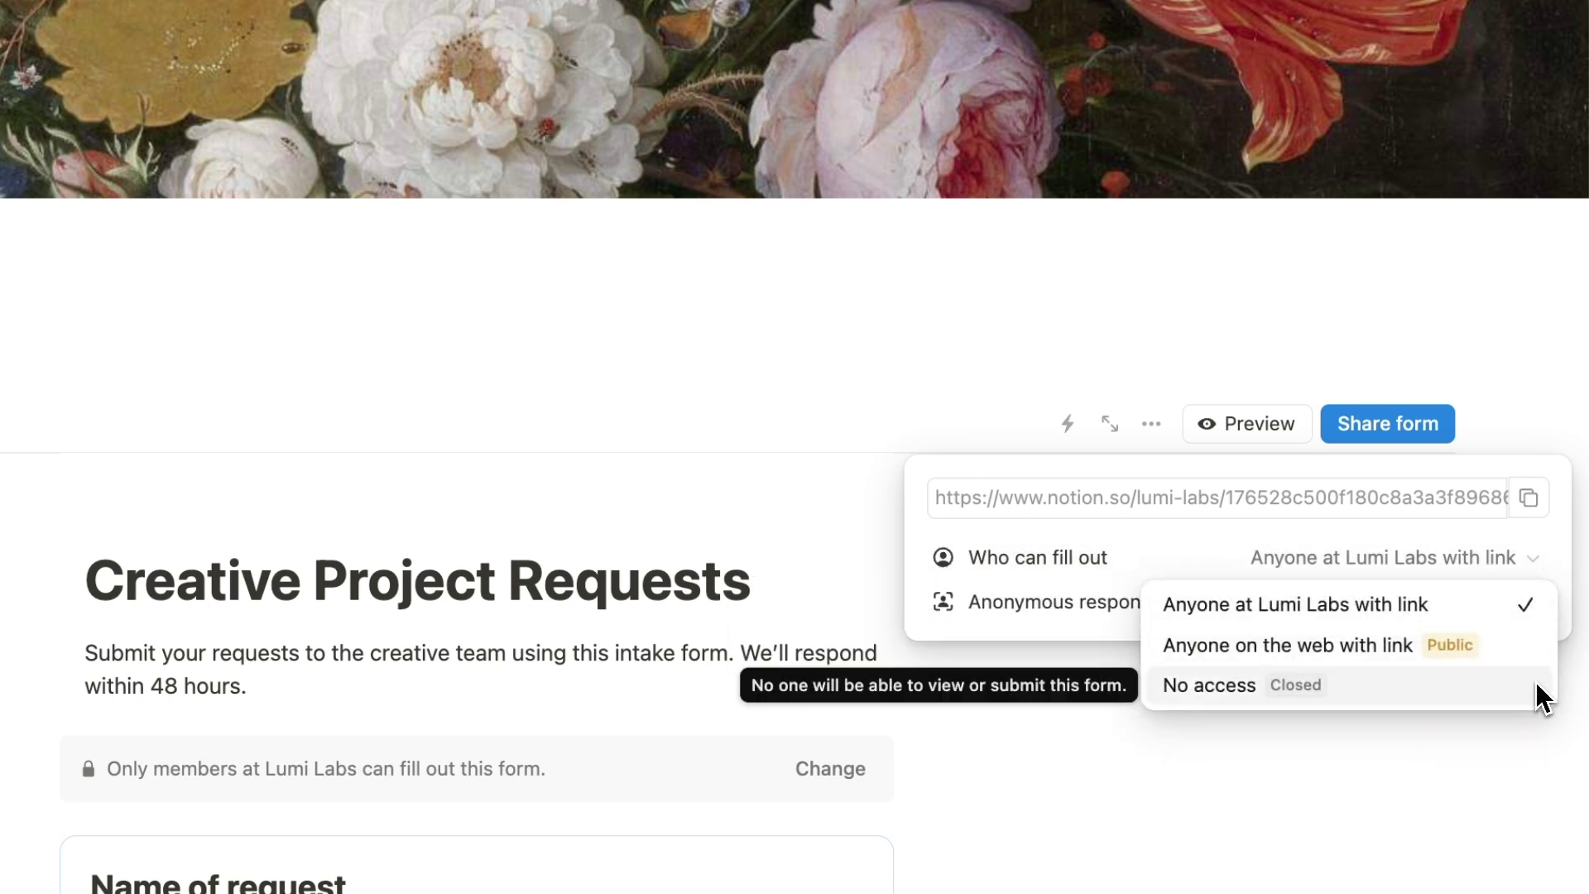
{"action": "left_click", "coordinate": [1541, 611]}
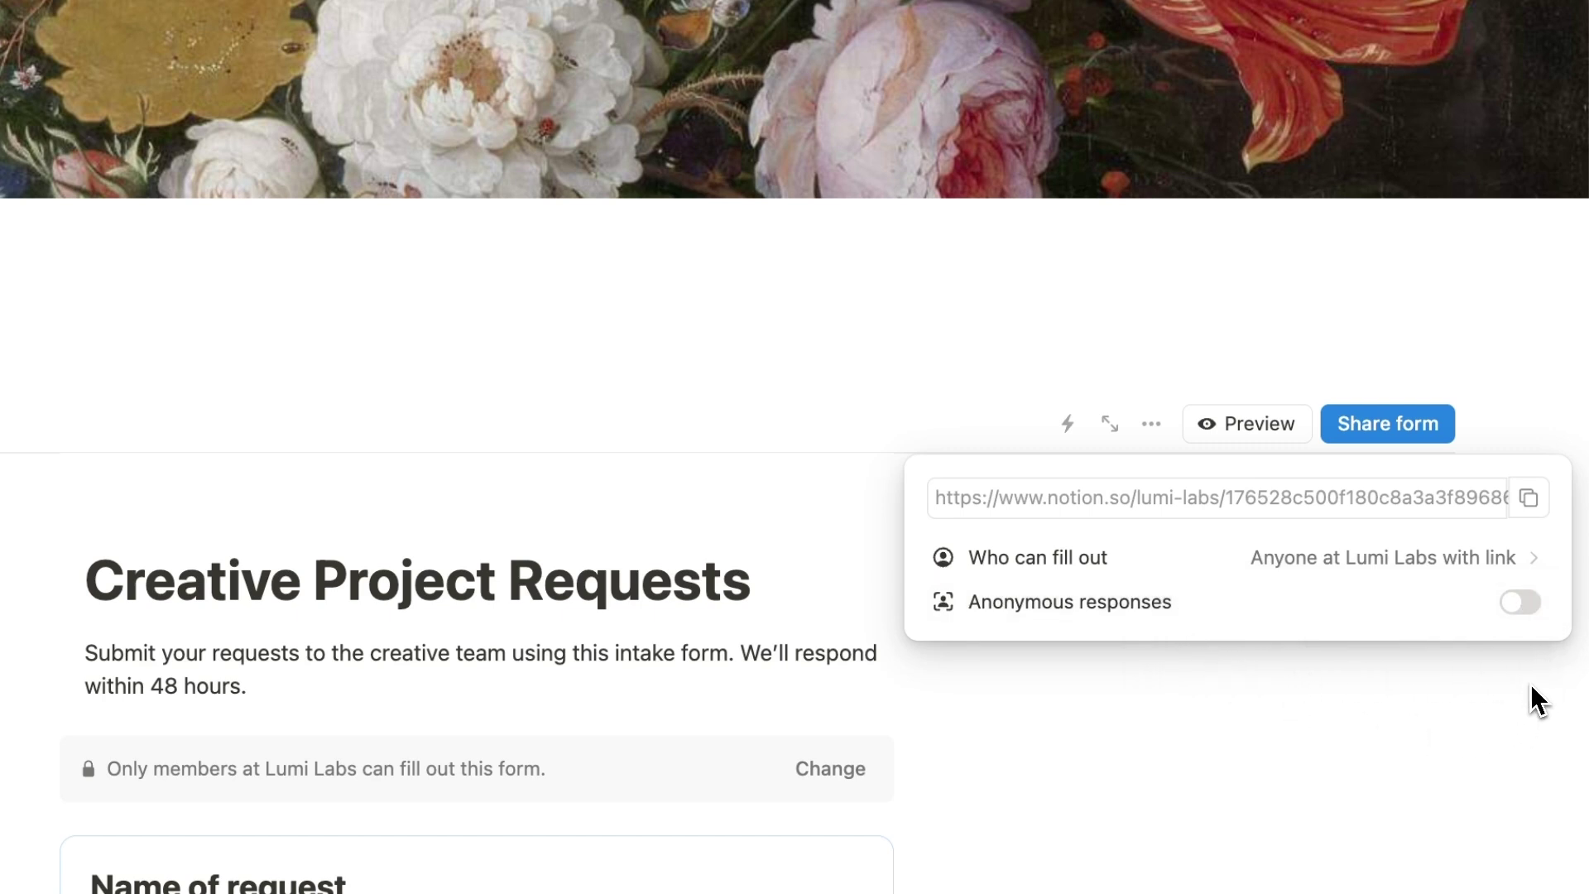
{"action": "left_click", "coordinate": [1523, 605]}
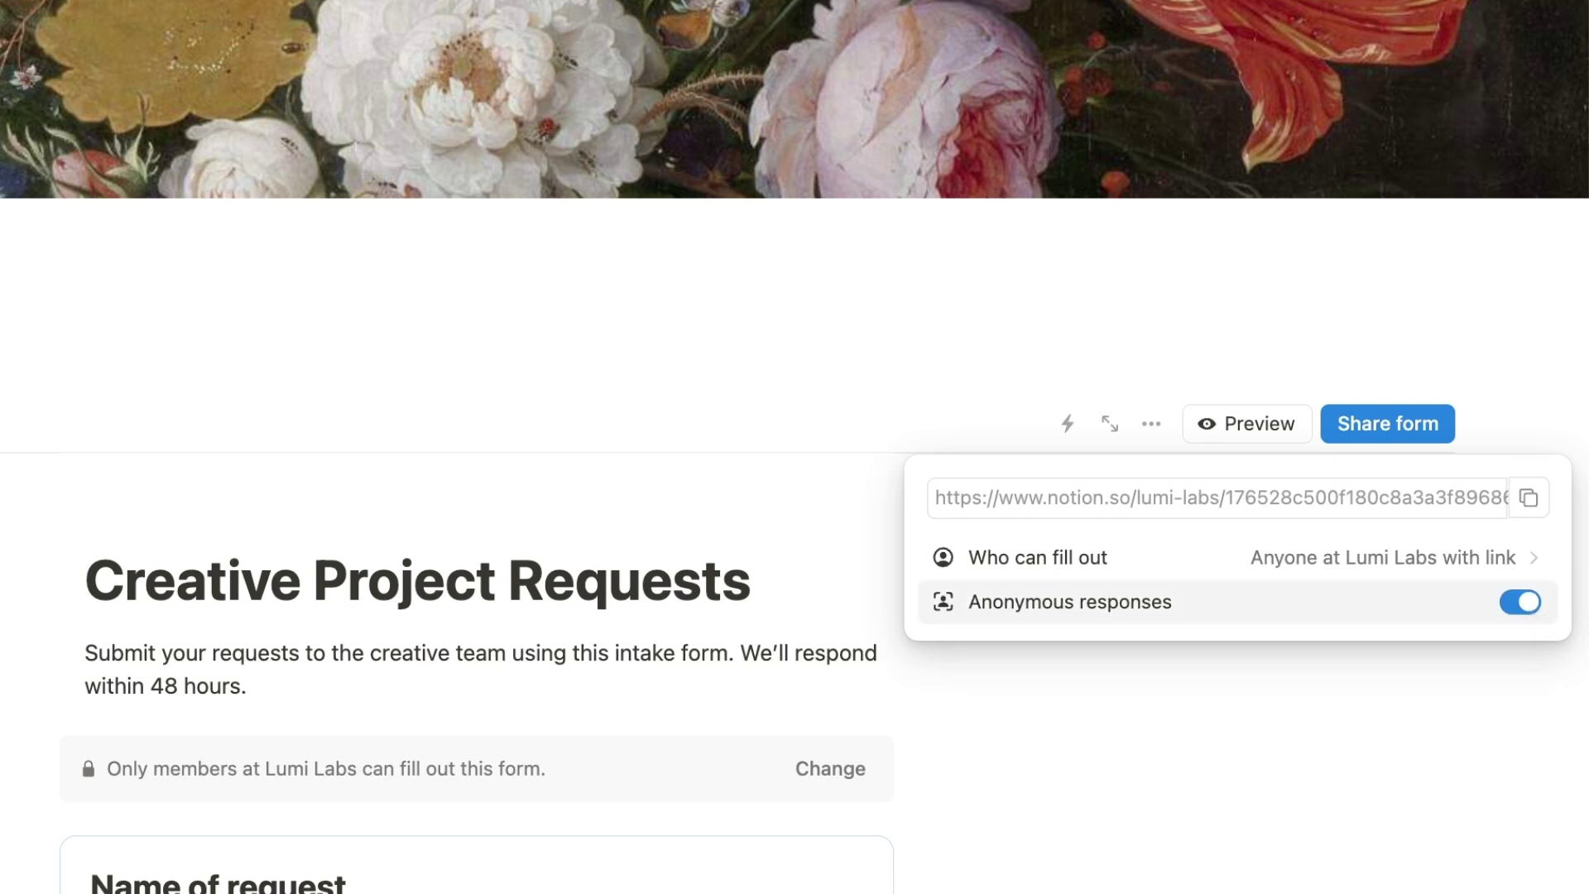
{"action": "left_click", "coordinate": [1531, 606]}
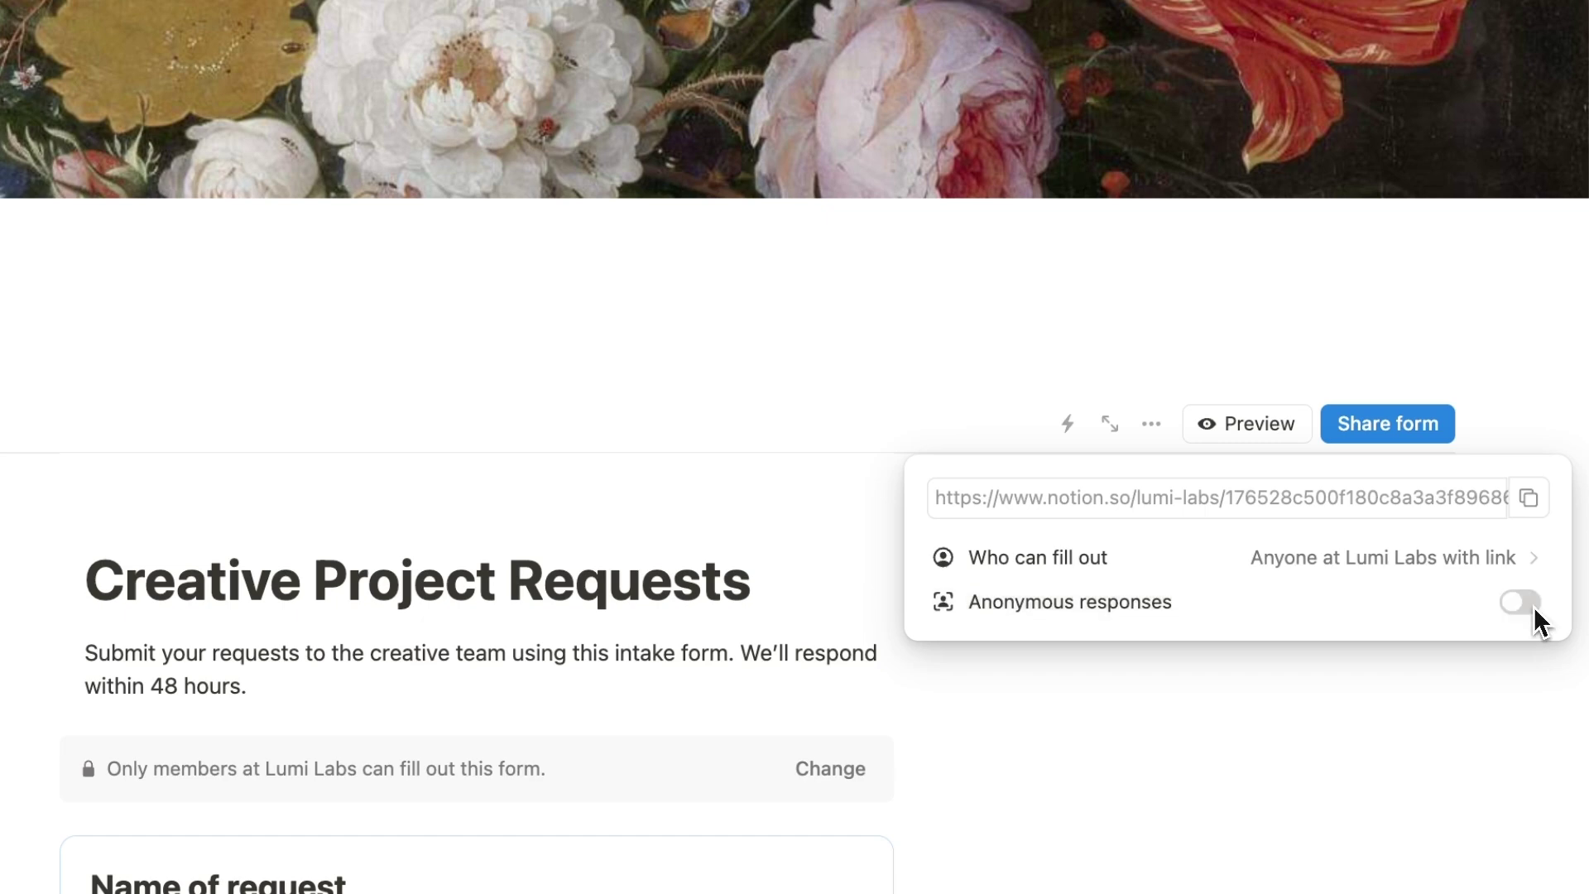
{"action": "left_click", "coordinate": [1533, 673]}
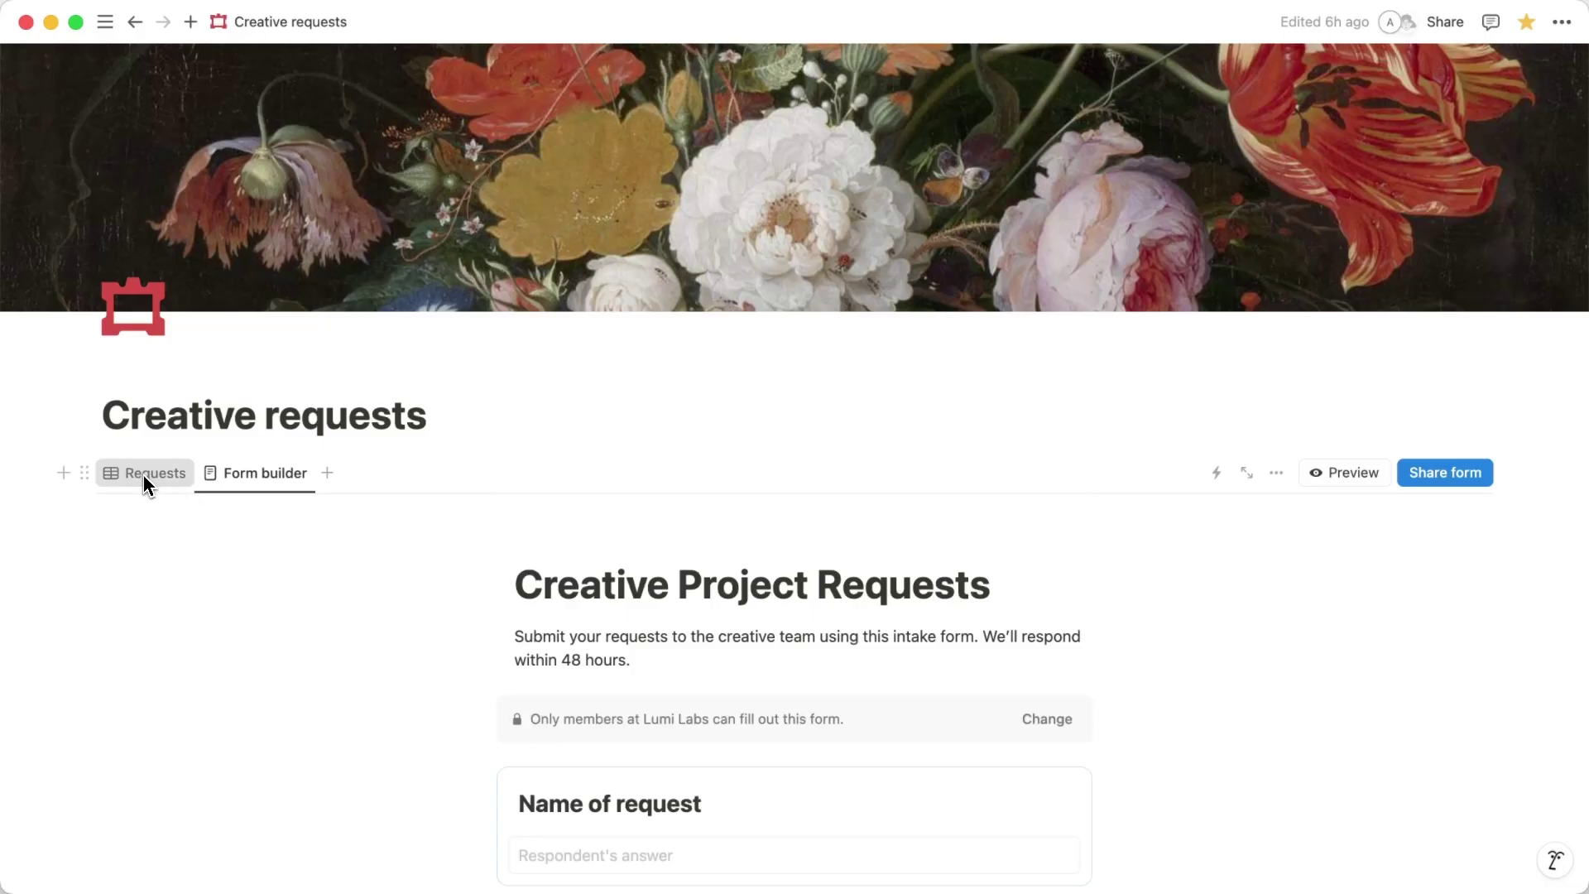
Show the Requests table with entries like 'Social media post for forms launch'.
{"action": "left_click", "coordinate": [146, 478]}
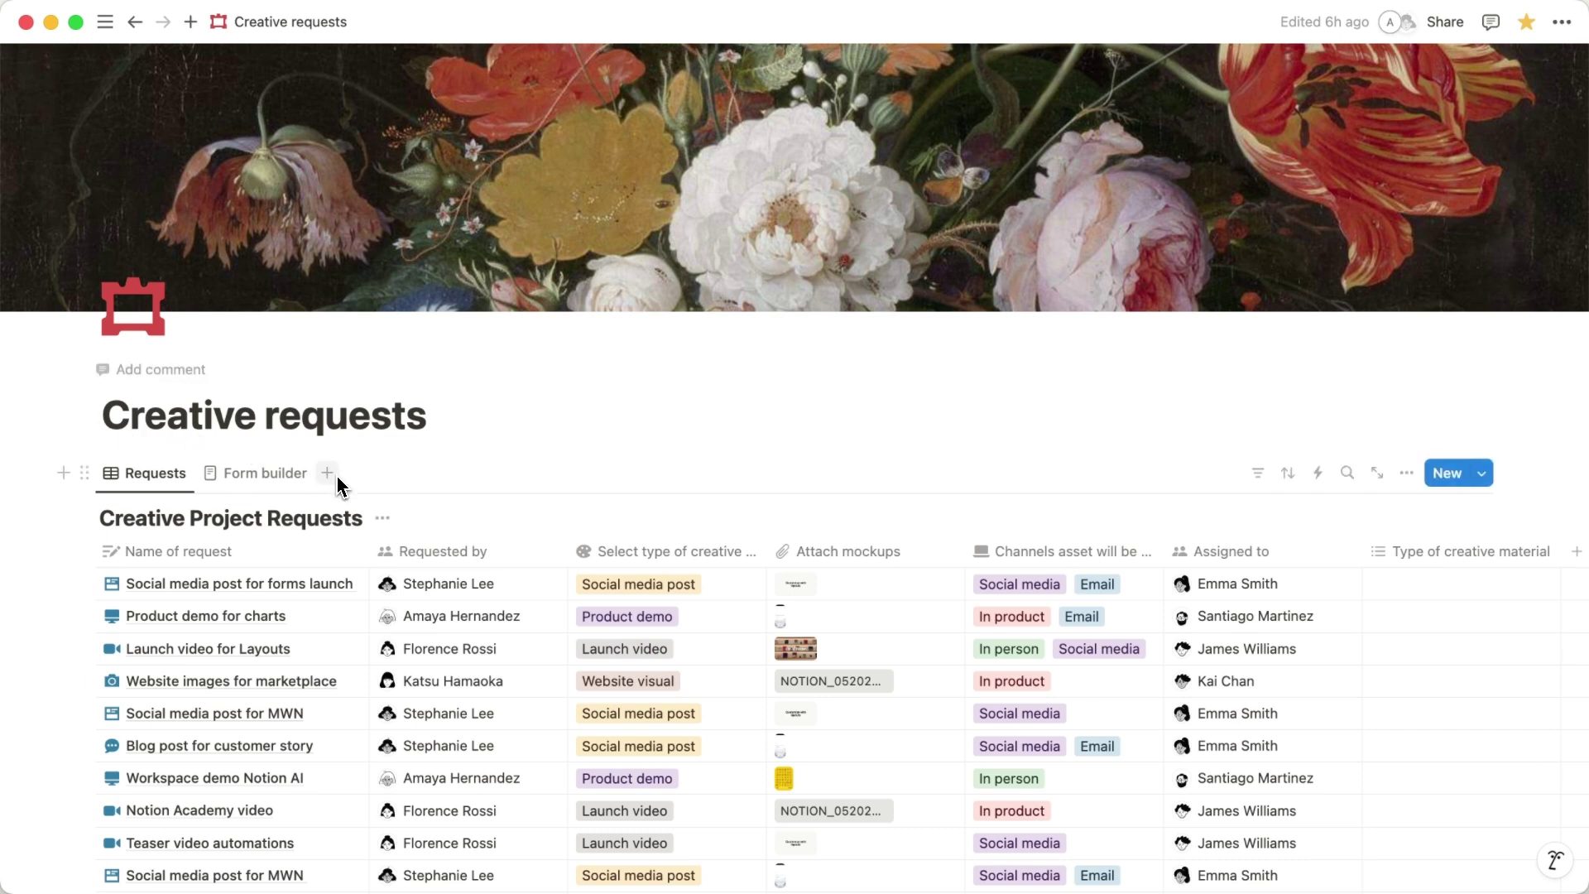
Add a Chart view to the Creative requests database.
{"action": "left_click", "coordinate": [329, 472]}
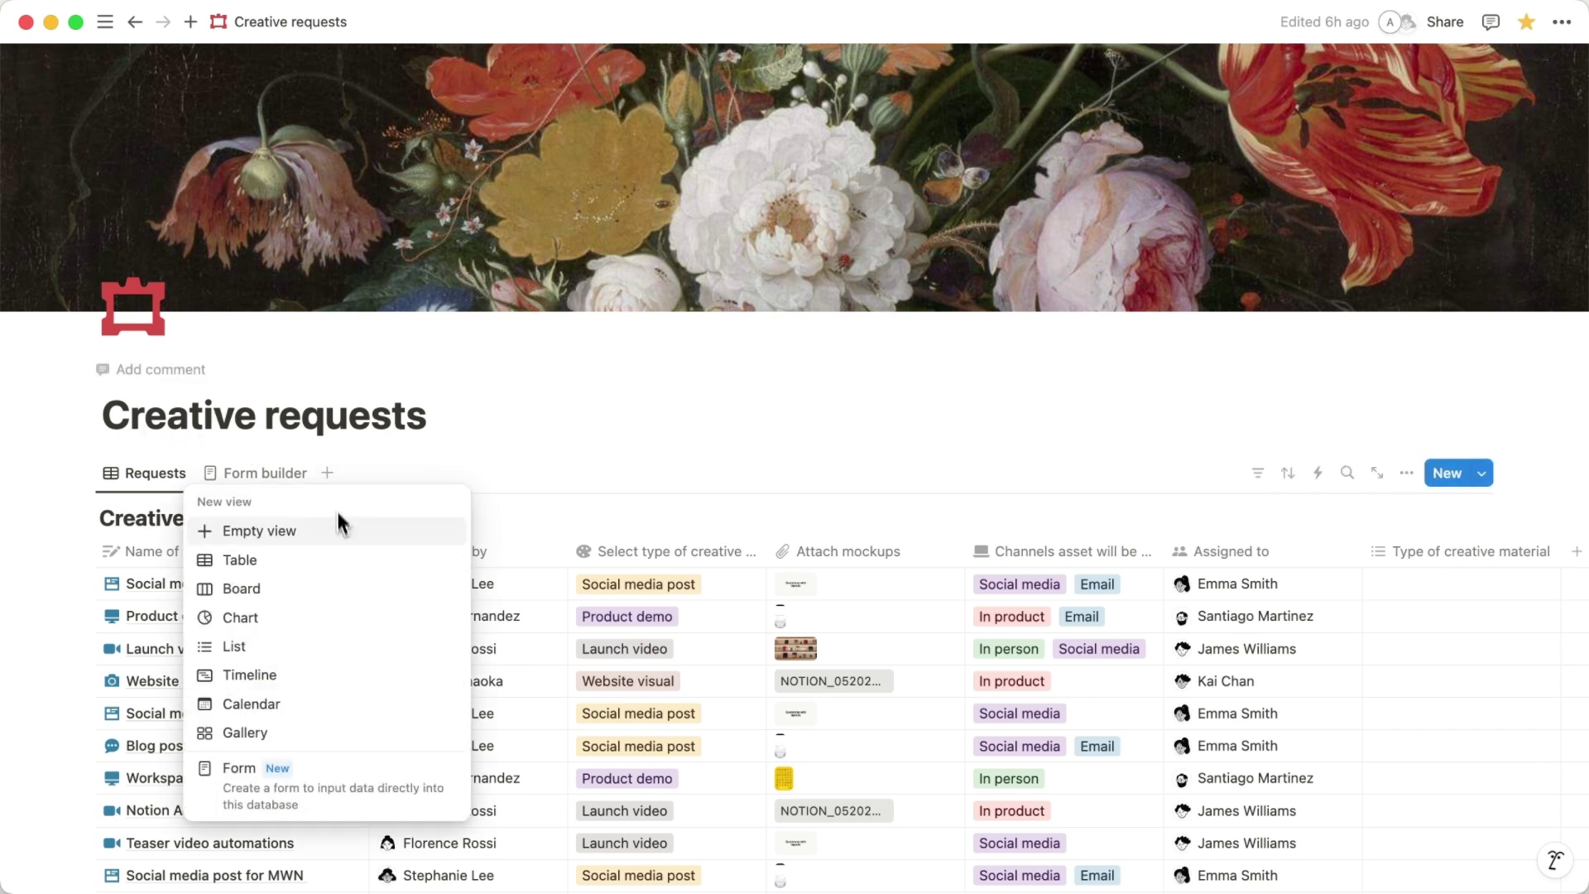
{"action": "left_click", "coordinate": [346, 613]}
{"action": "scroll", "coordinate": [346, 613], "scroll_direction": "down", "scroll_amount": 5}
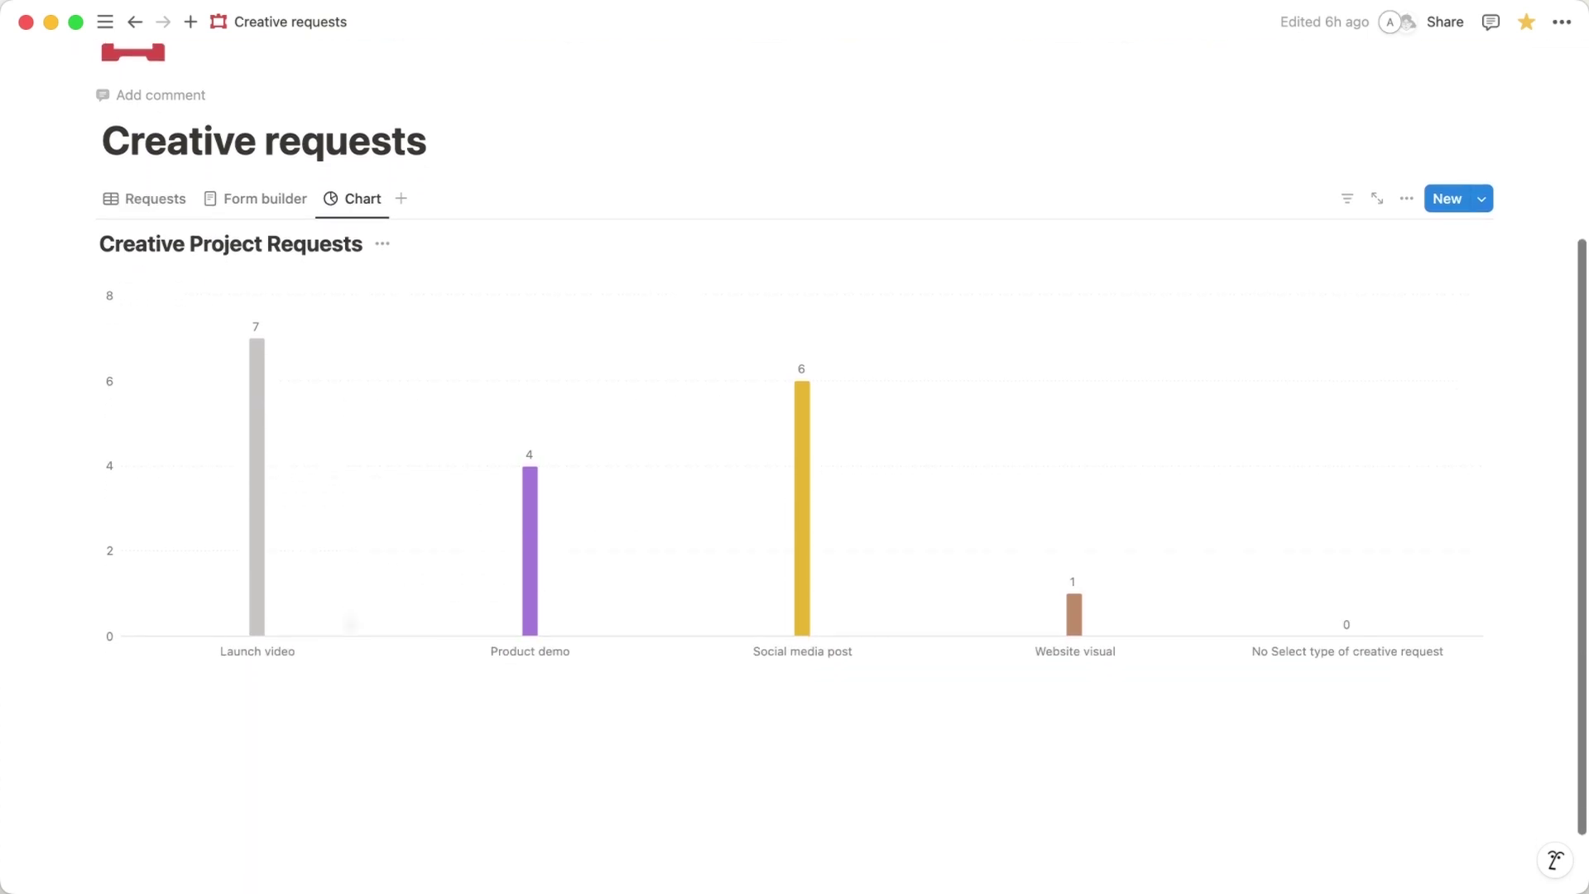
Turn the chart into a red donut counting requests by type.
{"action": "left_click", "coordinate": [1387, 199]}
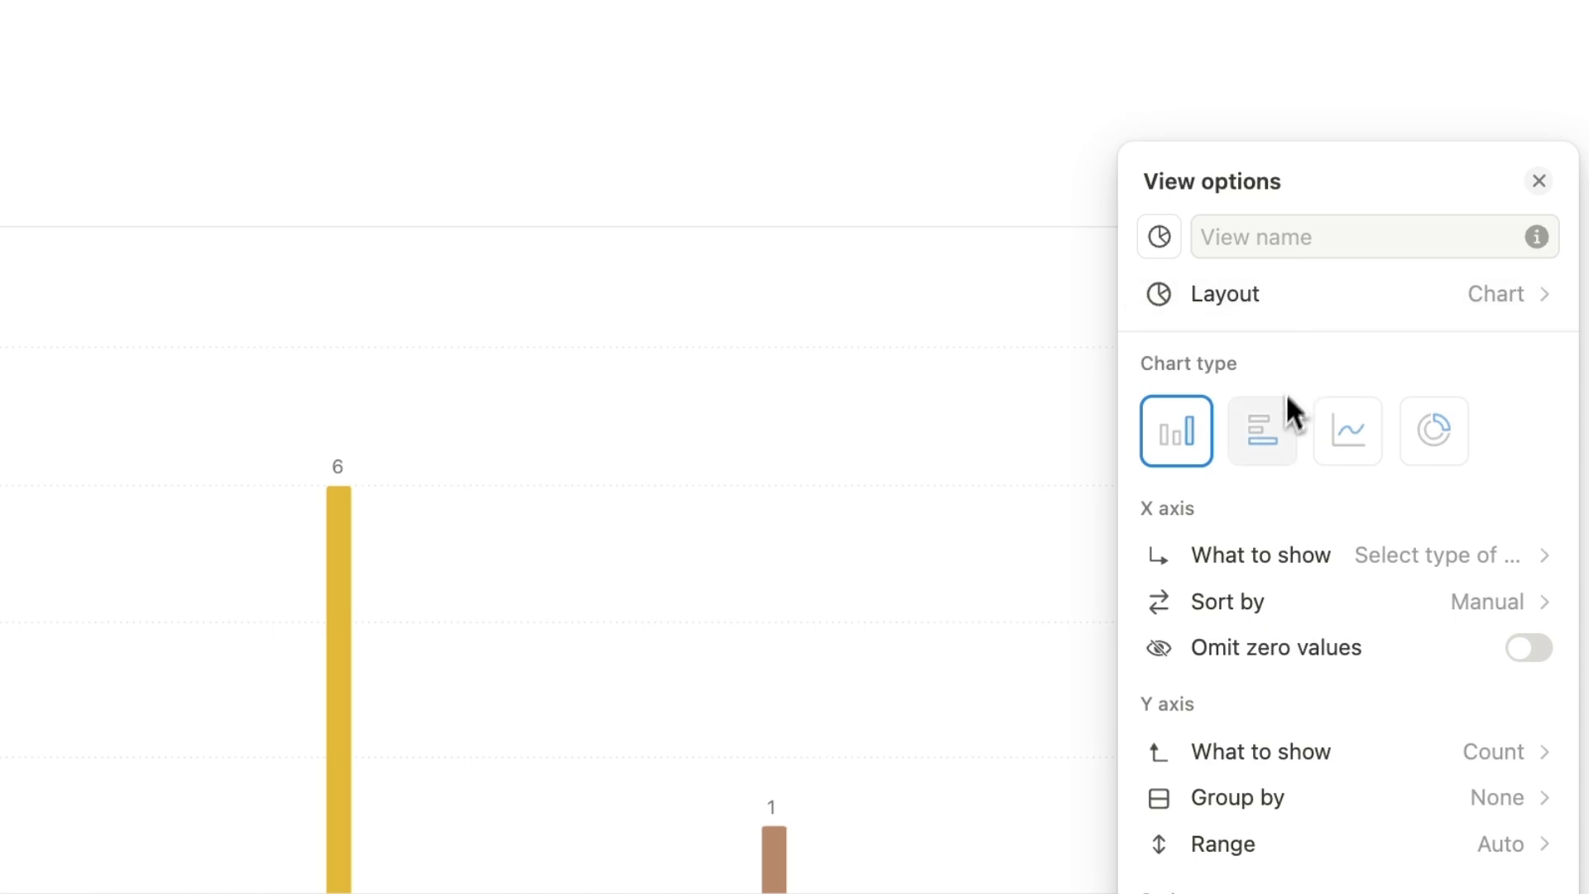
{"action": "left_click", "coordinate": [1266, 428]}
{"action": "left_click", "coordinate": [1361, 437]}
{"action": "left_click", "coordinate": [1426, 436]}
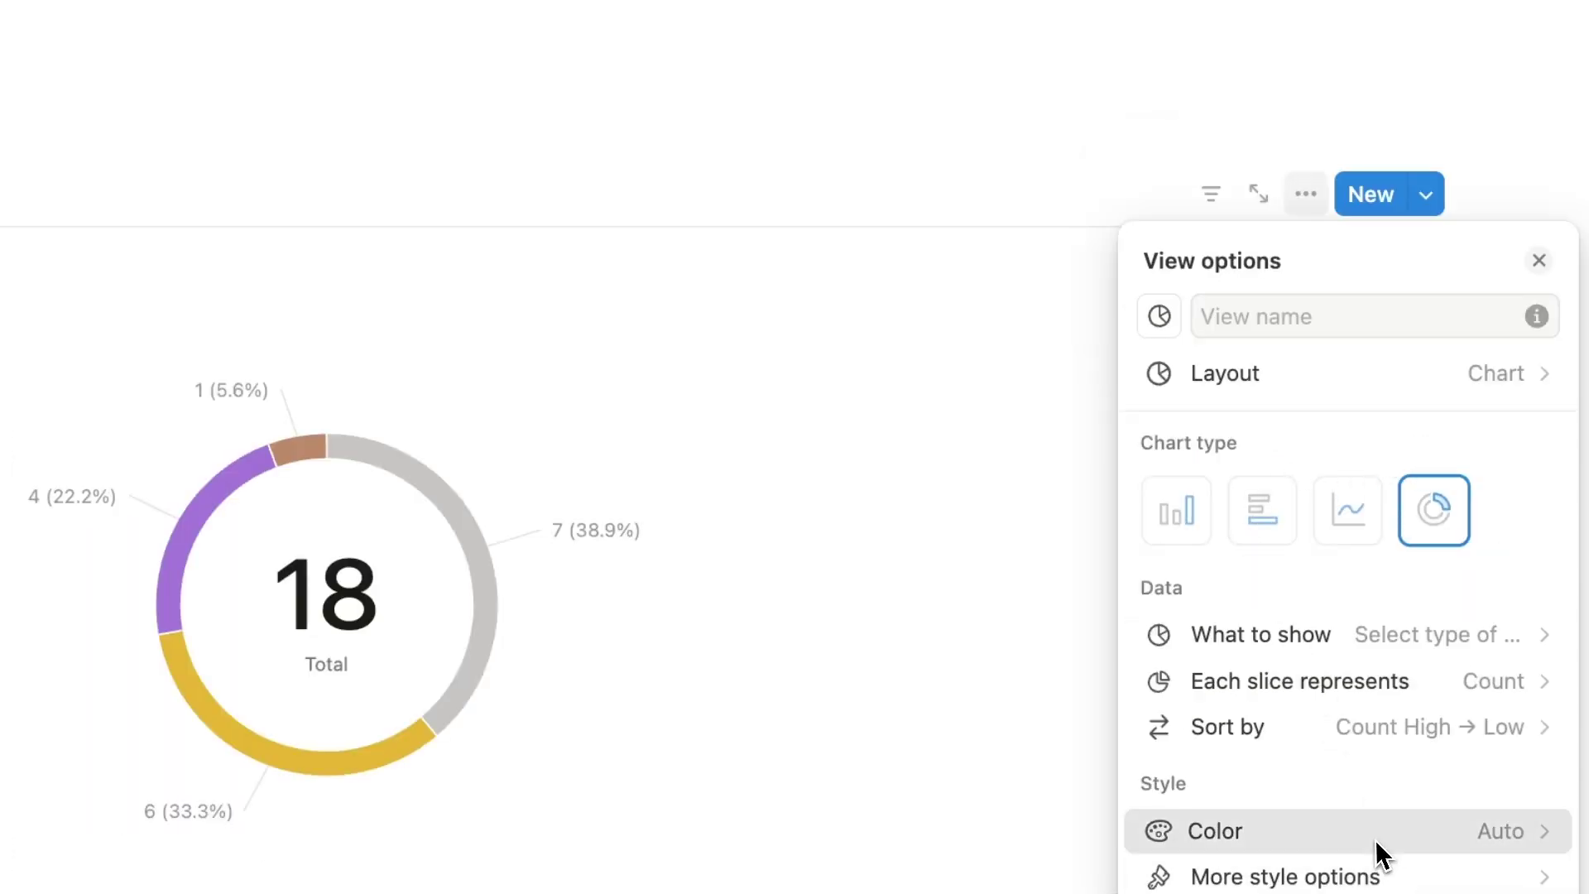
{"action": "left_click", "coordinate": [1373, 834]}
{"action": "left_click", "coordinate": [1411, 778]}
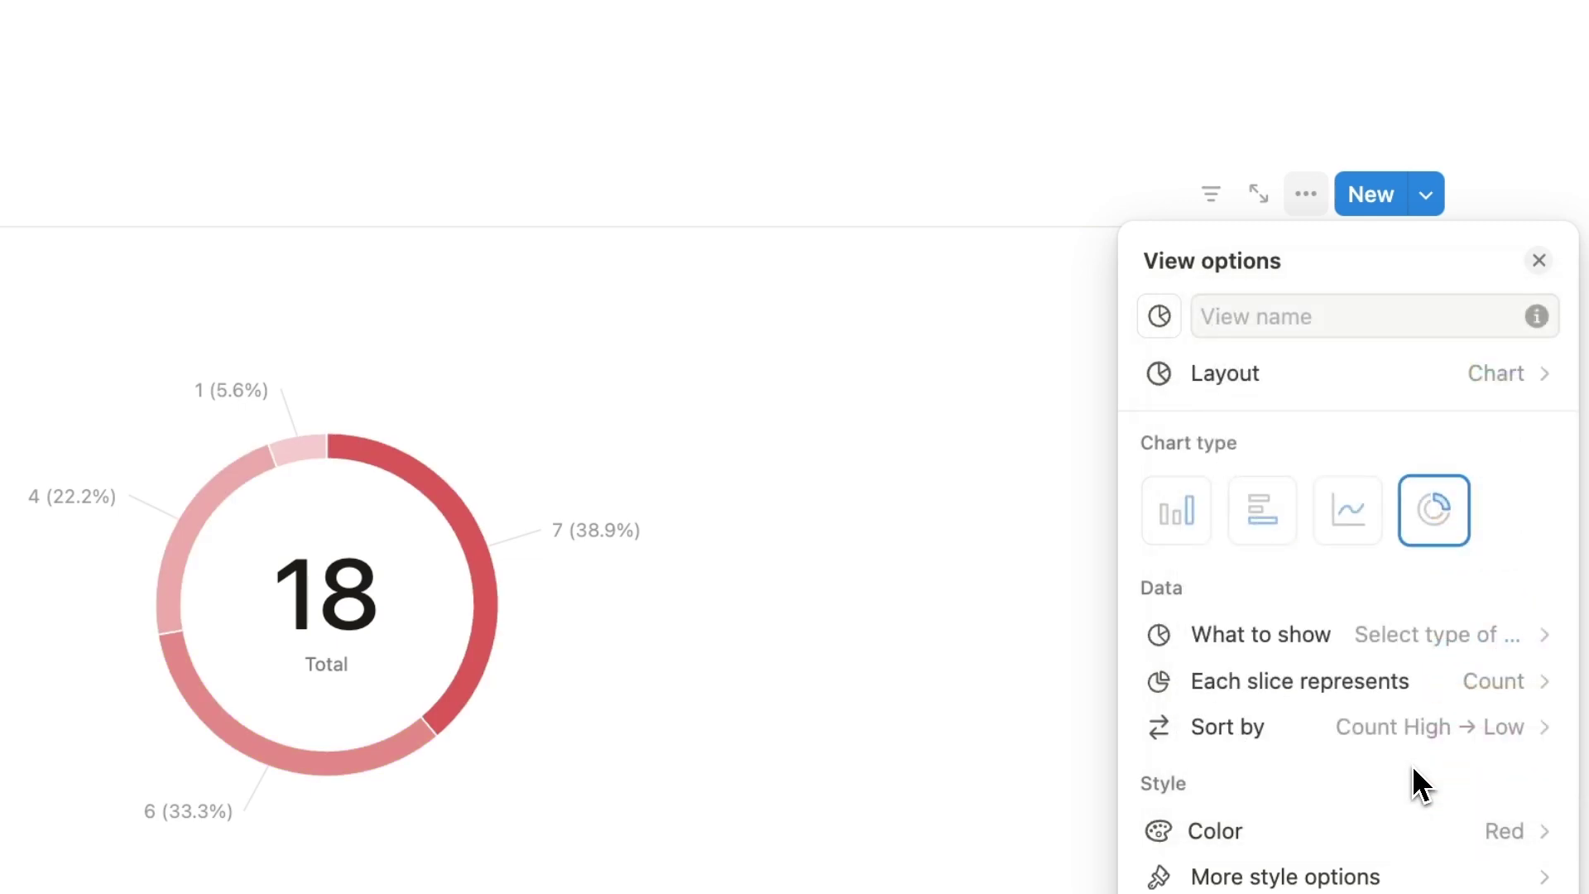
{"action": "left_click", "coordinate": [1042, 772]}
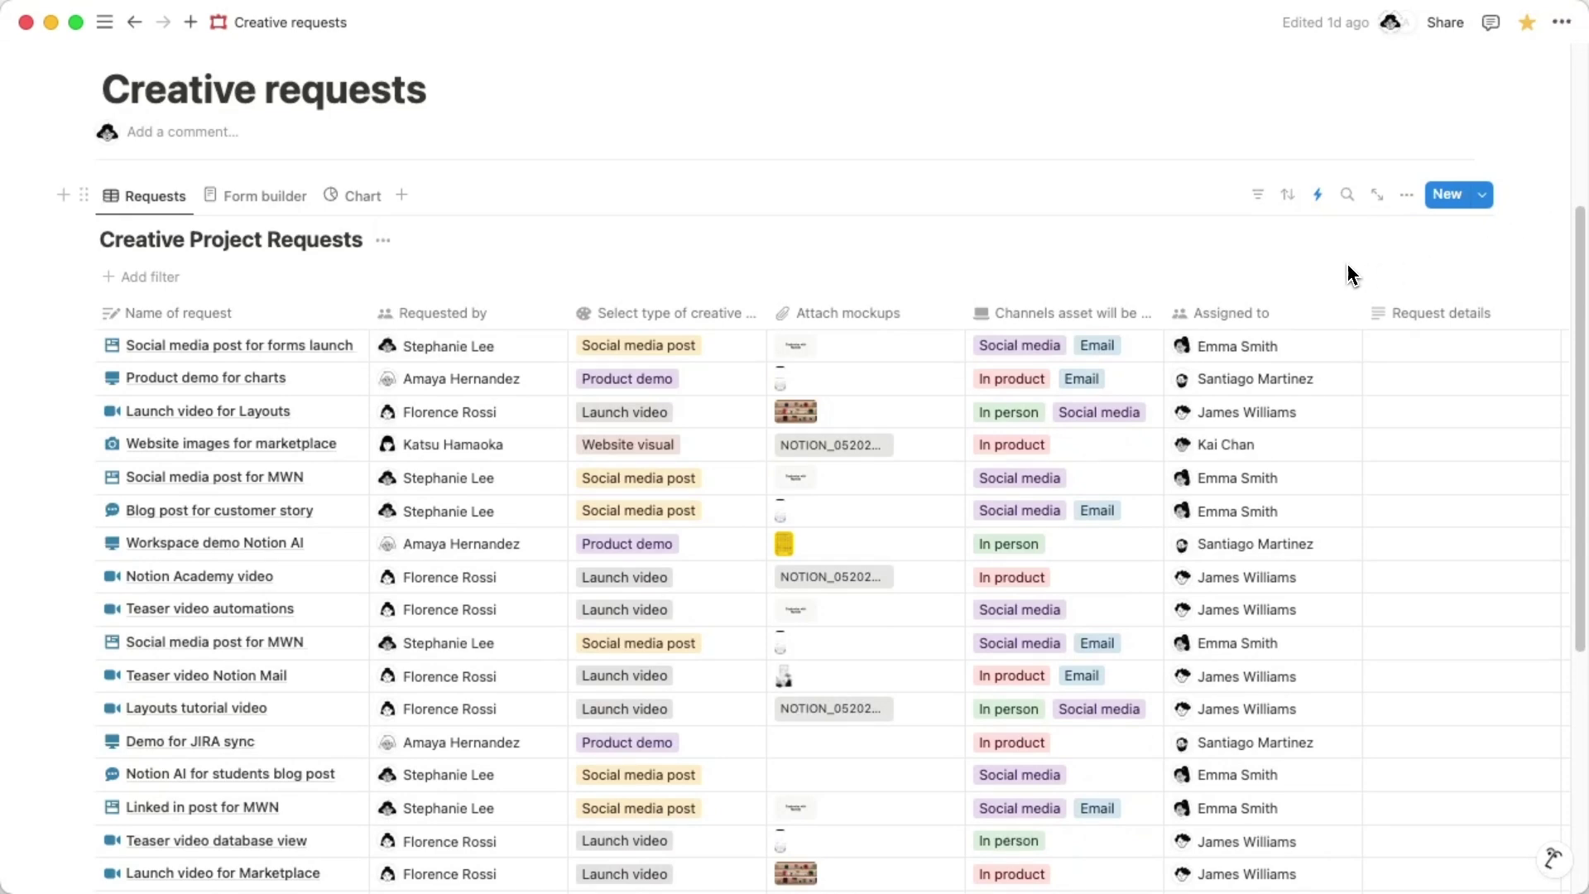
Open the database's automations list and close it again.
{"action": "left_click", "coordinate": [1318, 196]}
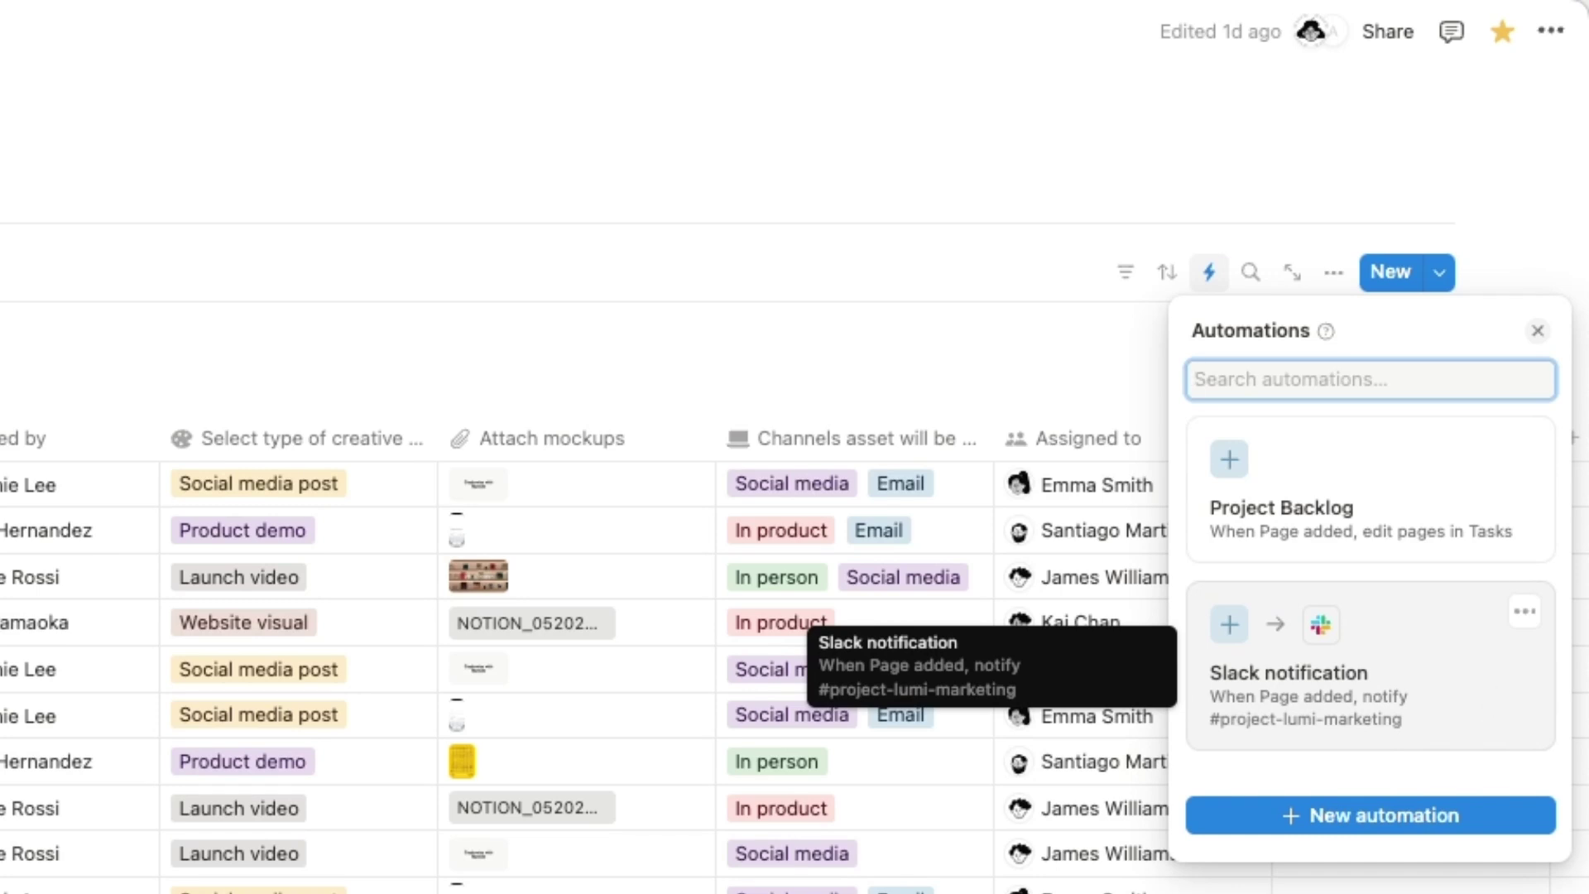
{"action": "left_click", "coordinate": [1560, 292]}
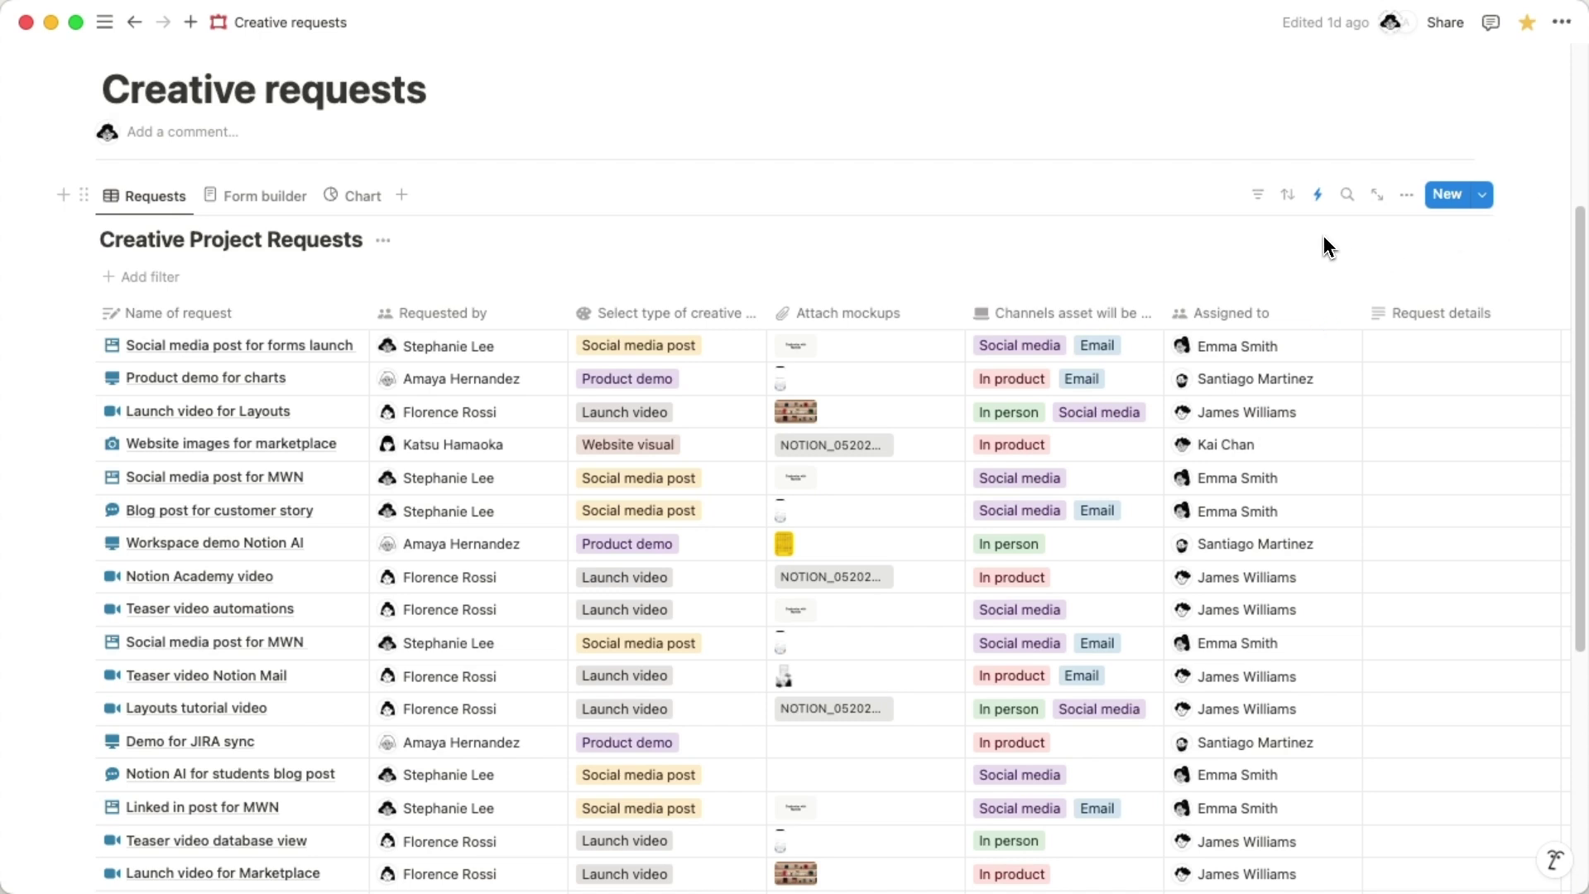
Create a named automation triggered when Select type contains Social media post.
{"action": "left_click", "coordinate": [1319, 197]}
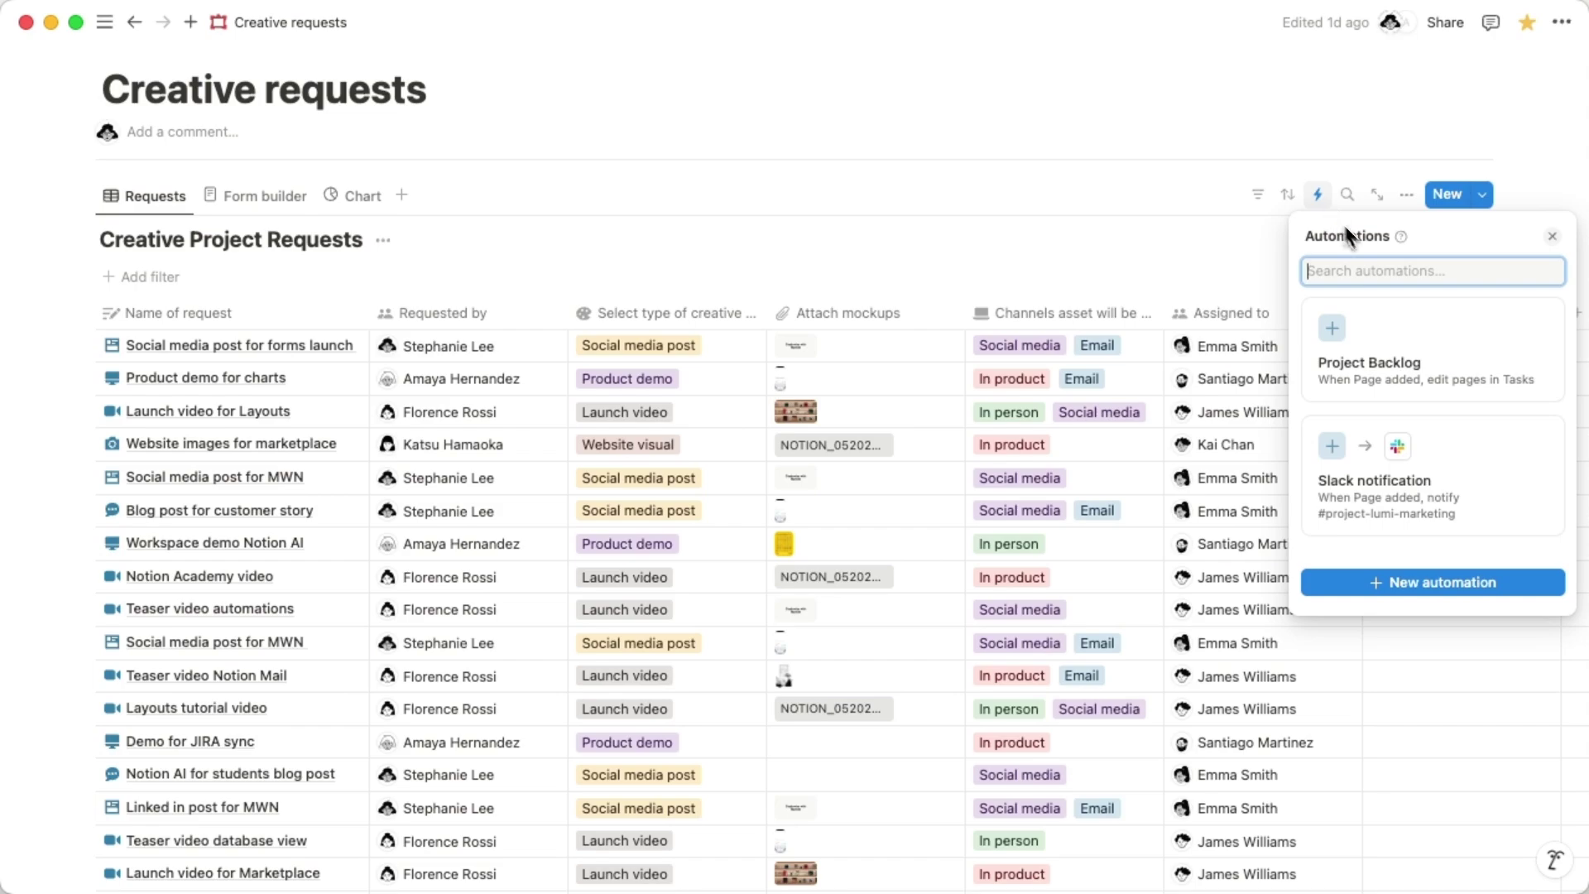
{"action": "left_click", "coordinate": [1541, 581]}
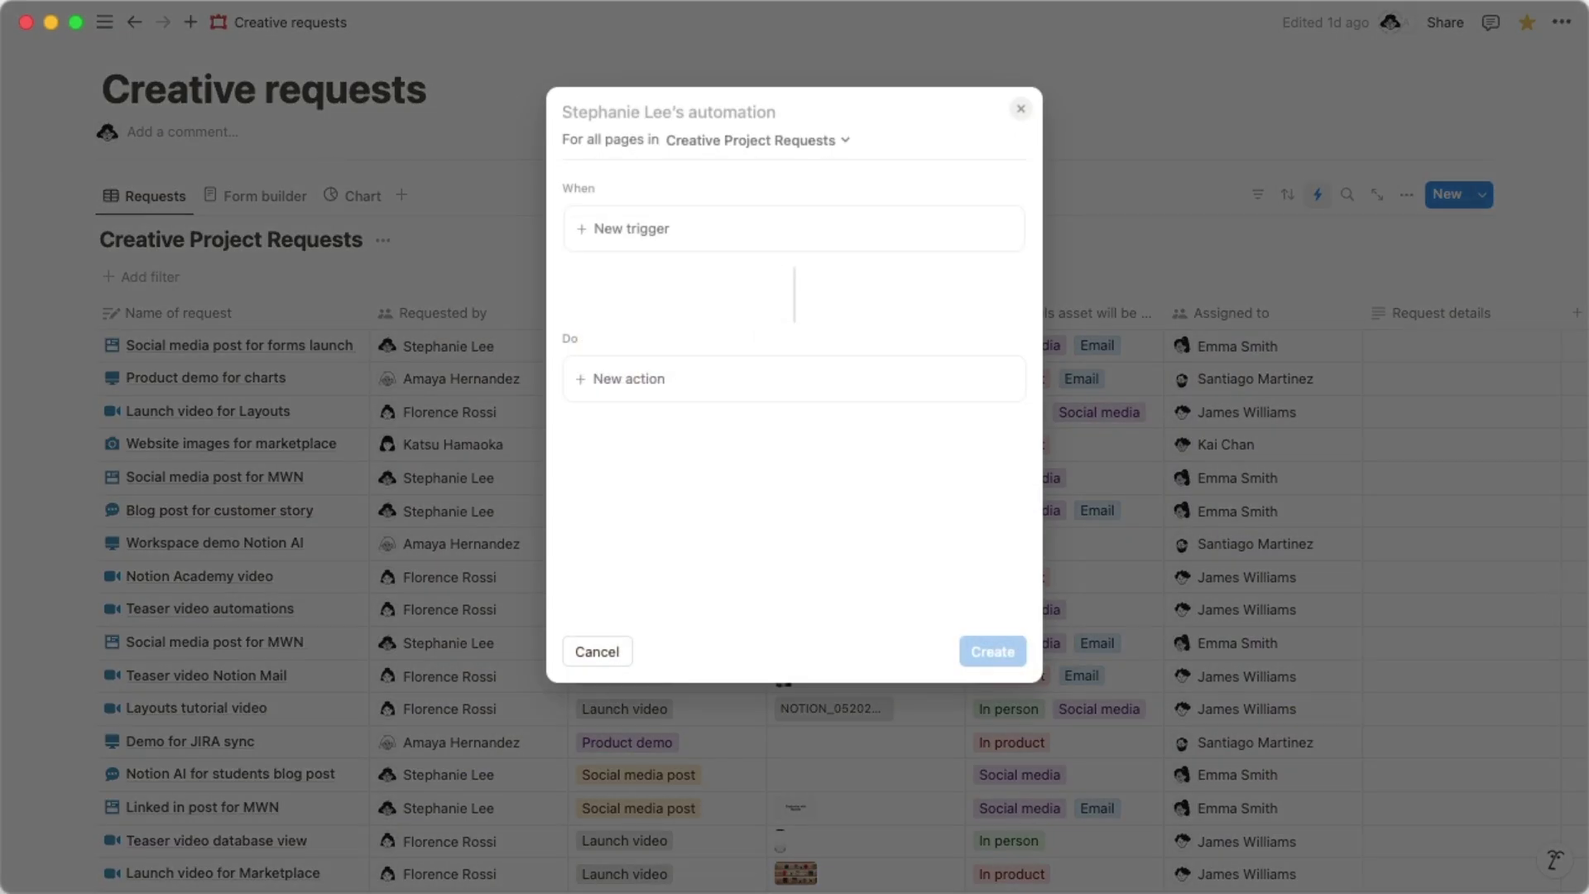
{"action": "type", "text": "Notify E"}
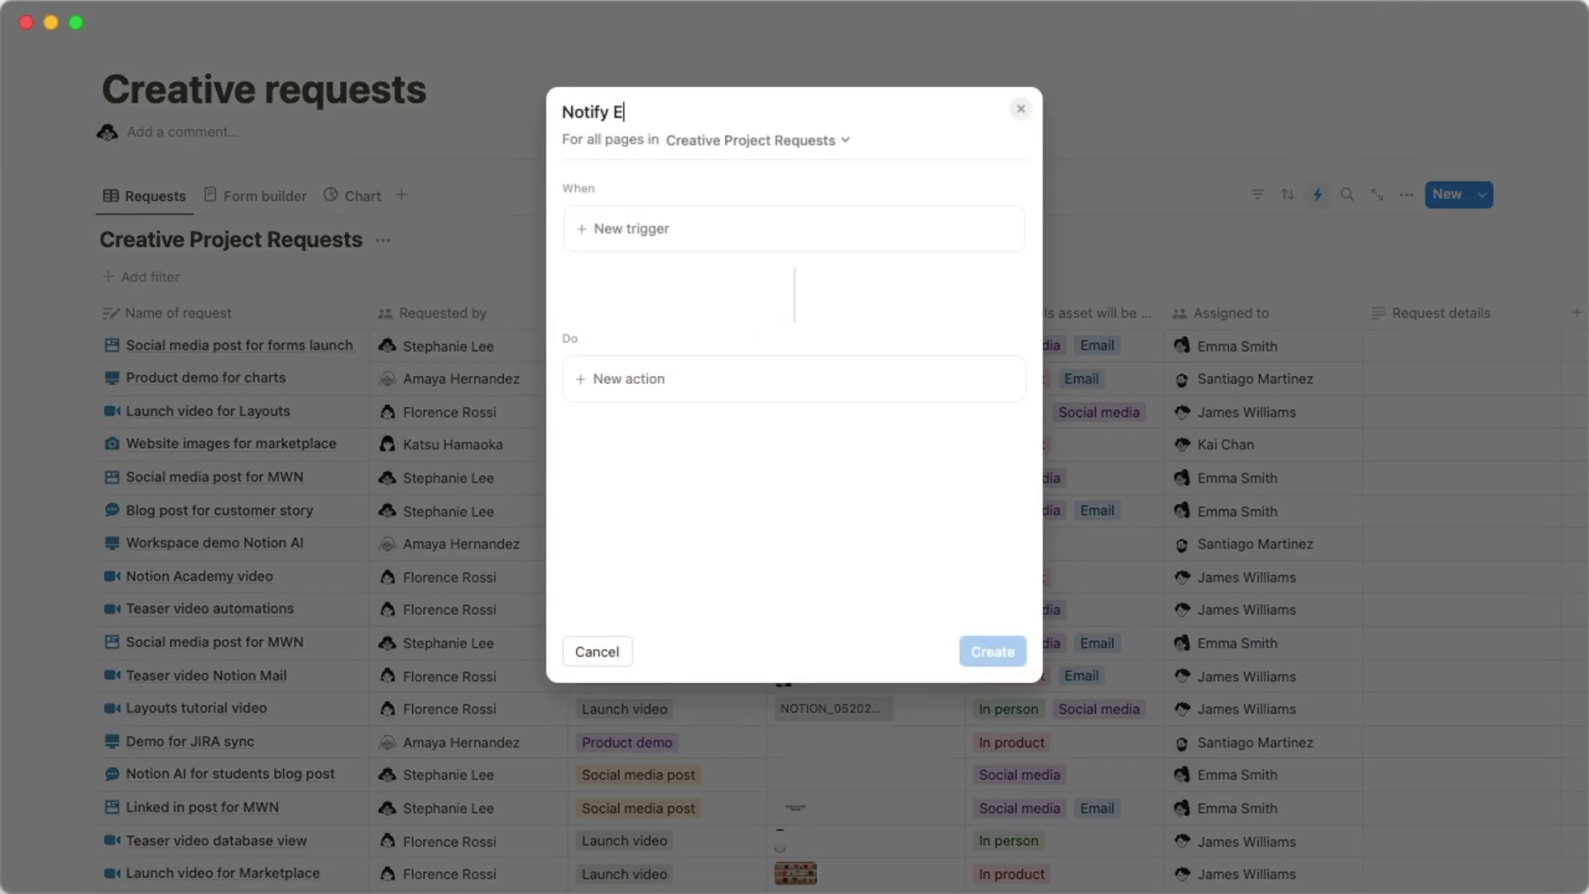
{"action": "type", "text": "mma"}
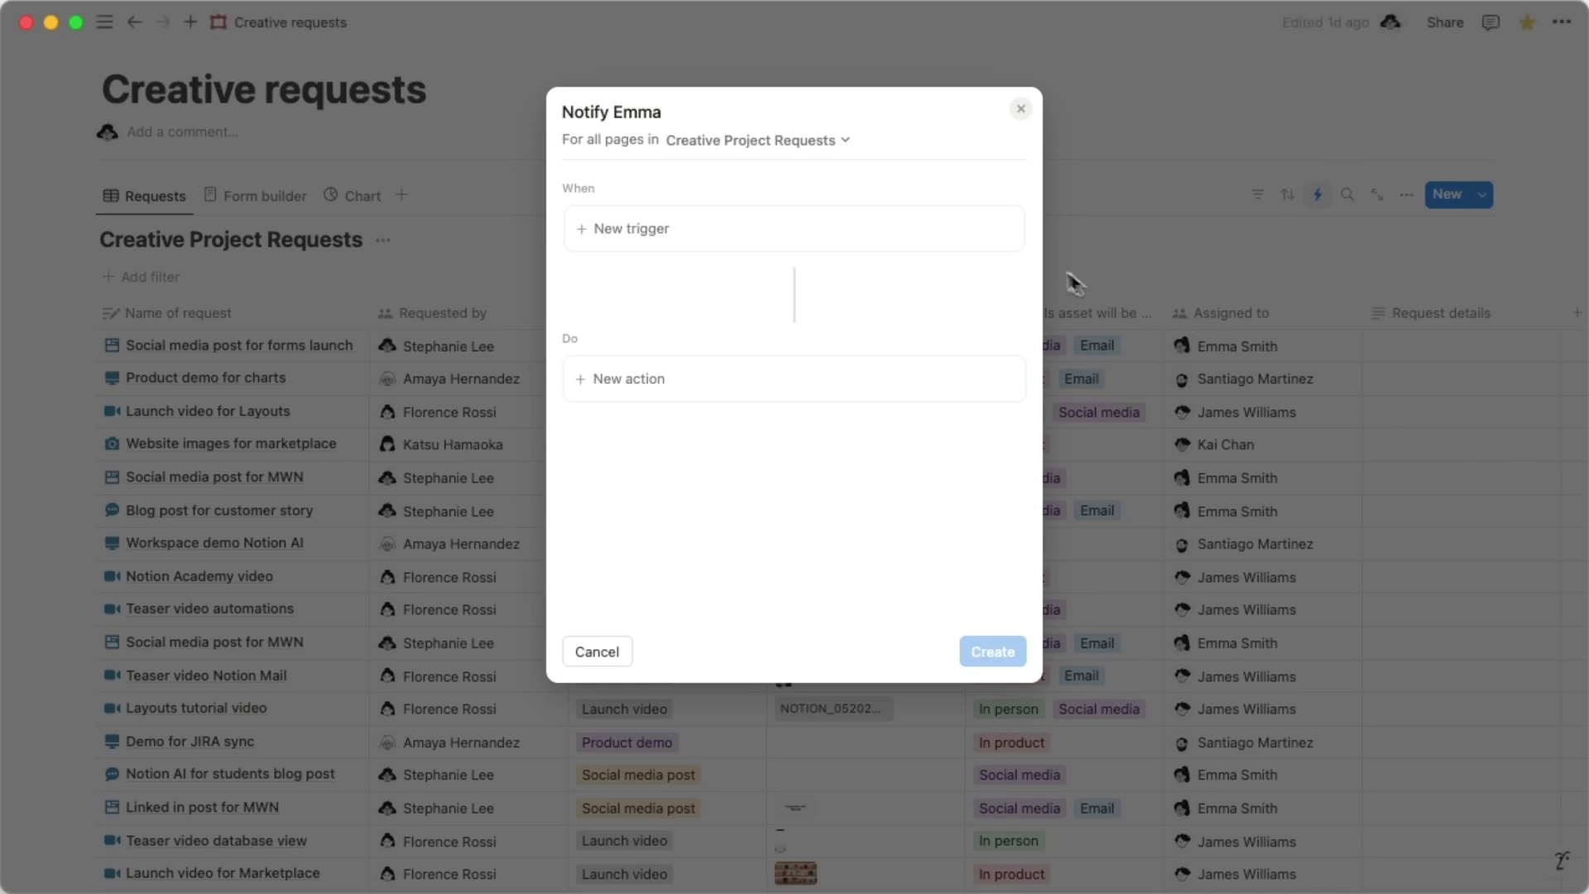
{"action": "left_click", "coordinate": [975, 241]}
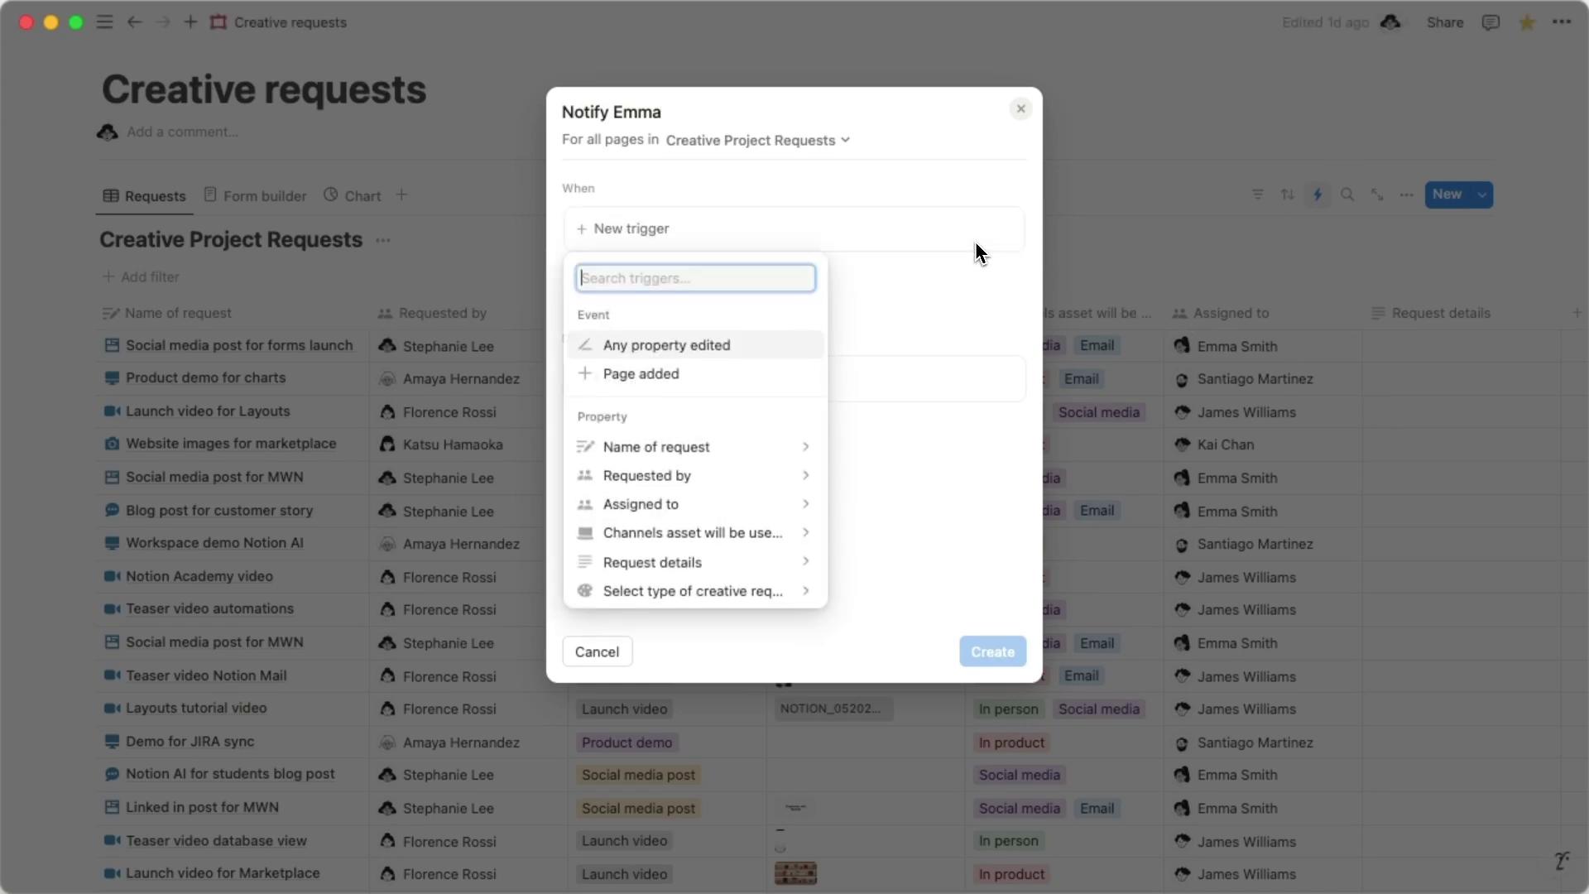
{"action": "left_click", "coordinate": [756, 593]}
{"action": "left_click", "coordinate": [583, 363]}
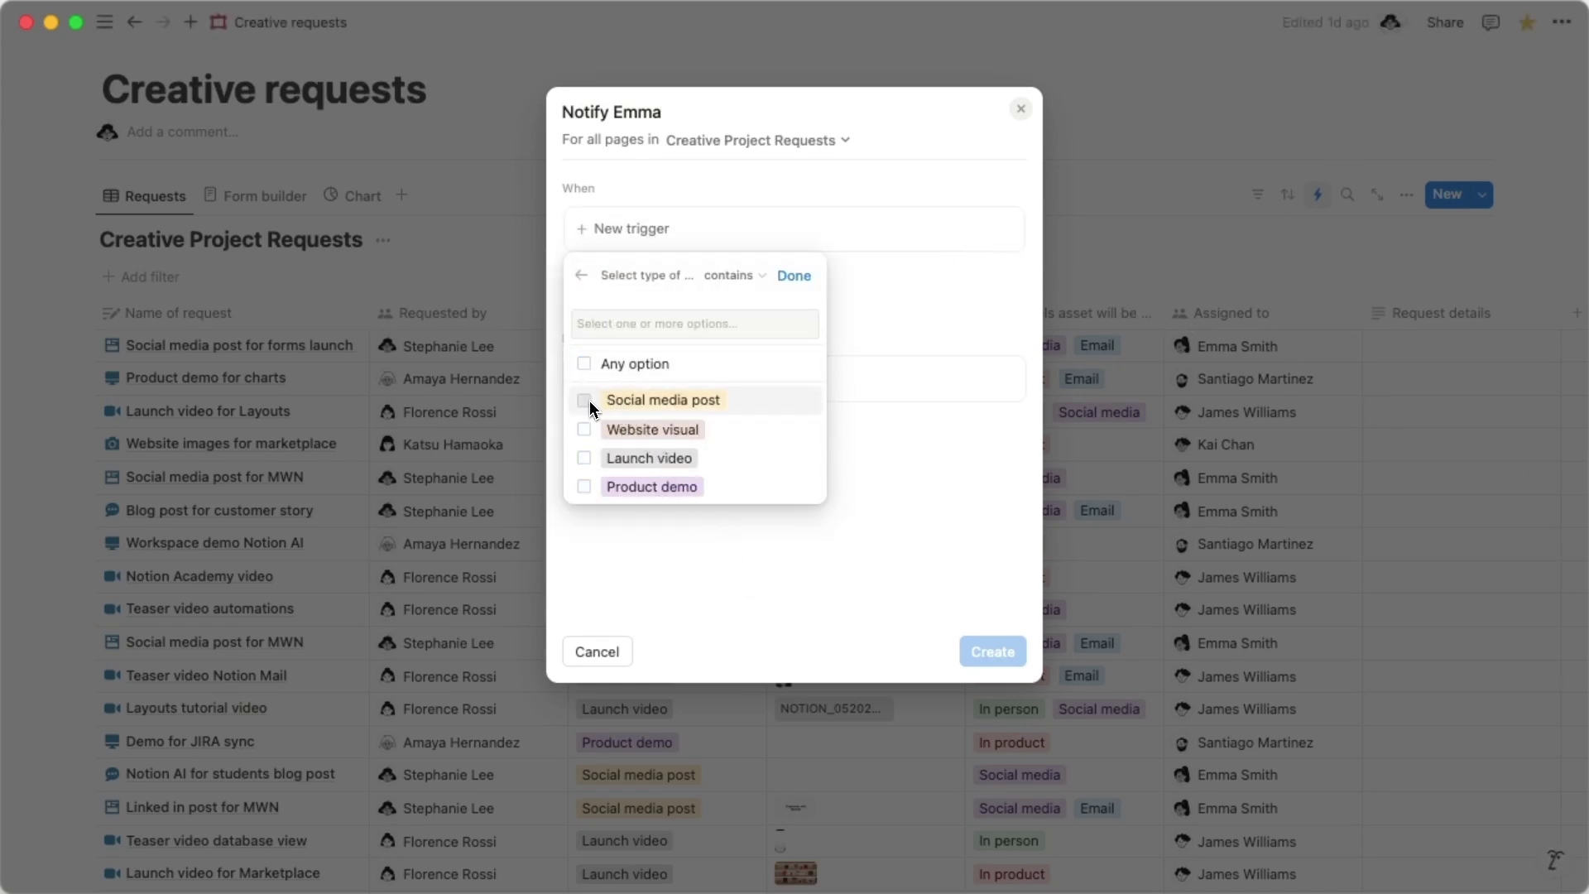
{"action": "left_click", "coordinate": [585, 399]}
{"action": "left_click", "coordinate": [794, 277]}
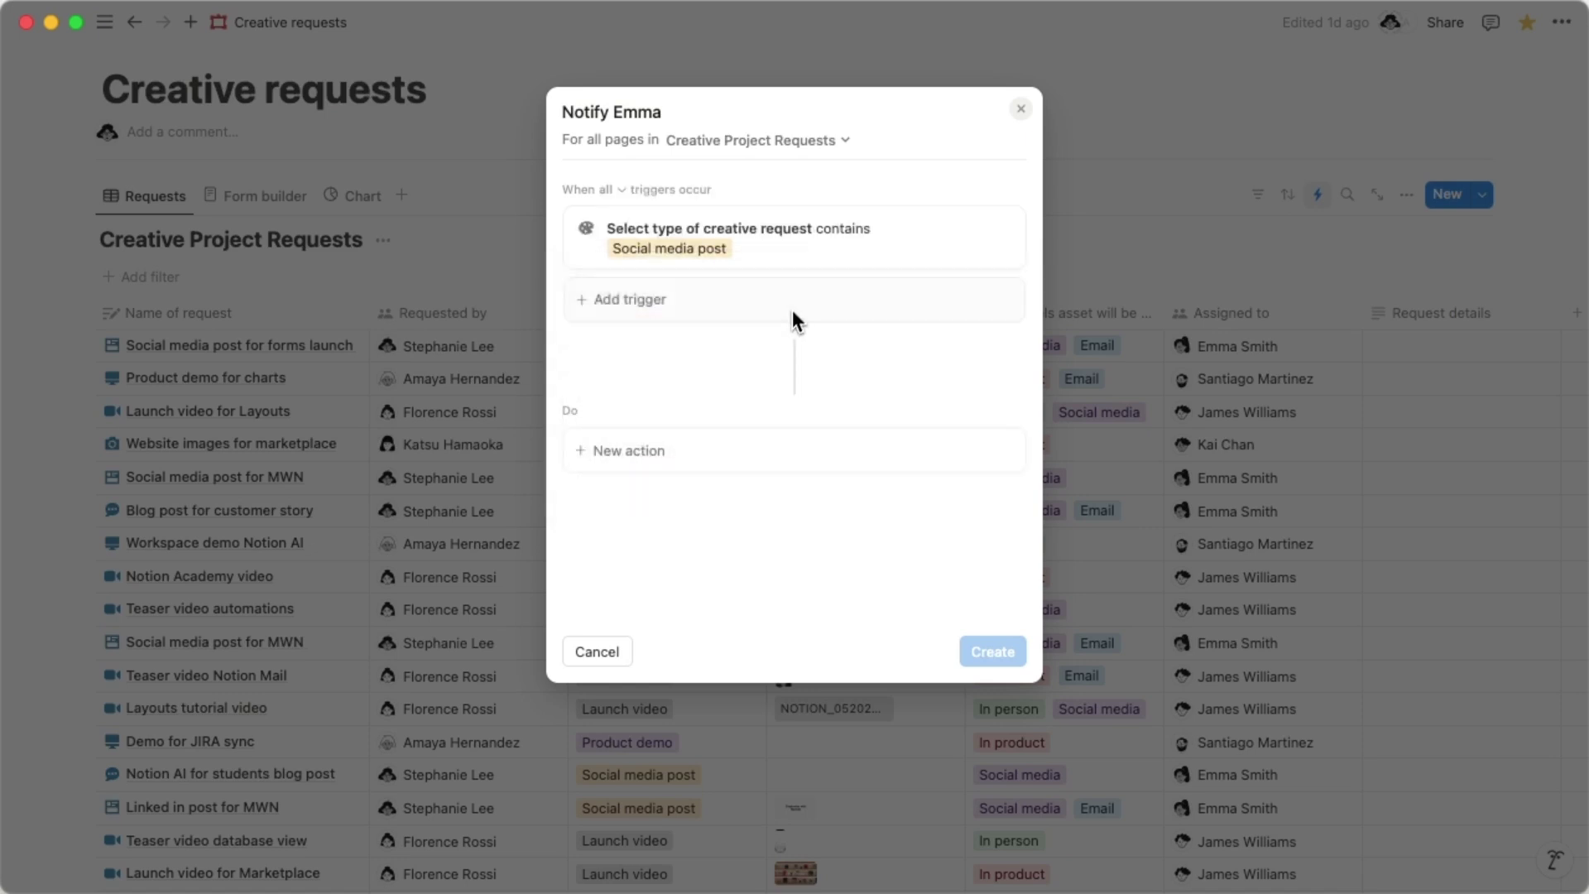
Add a Send mail action to the chosen teammate and begin a formula subject.
{"action": "left_click", "coordinate": [776, 465]}
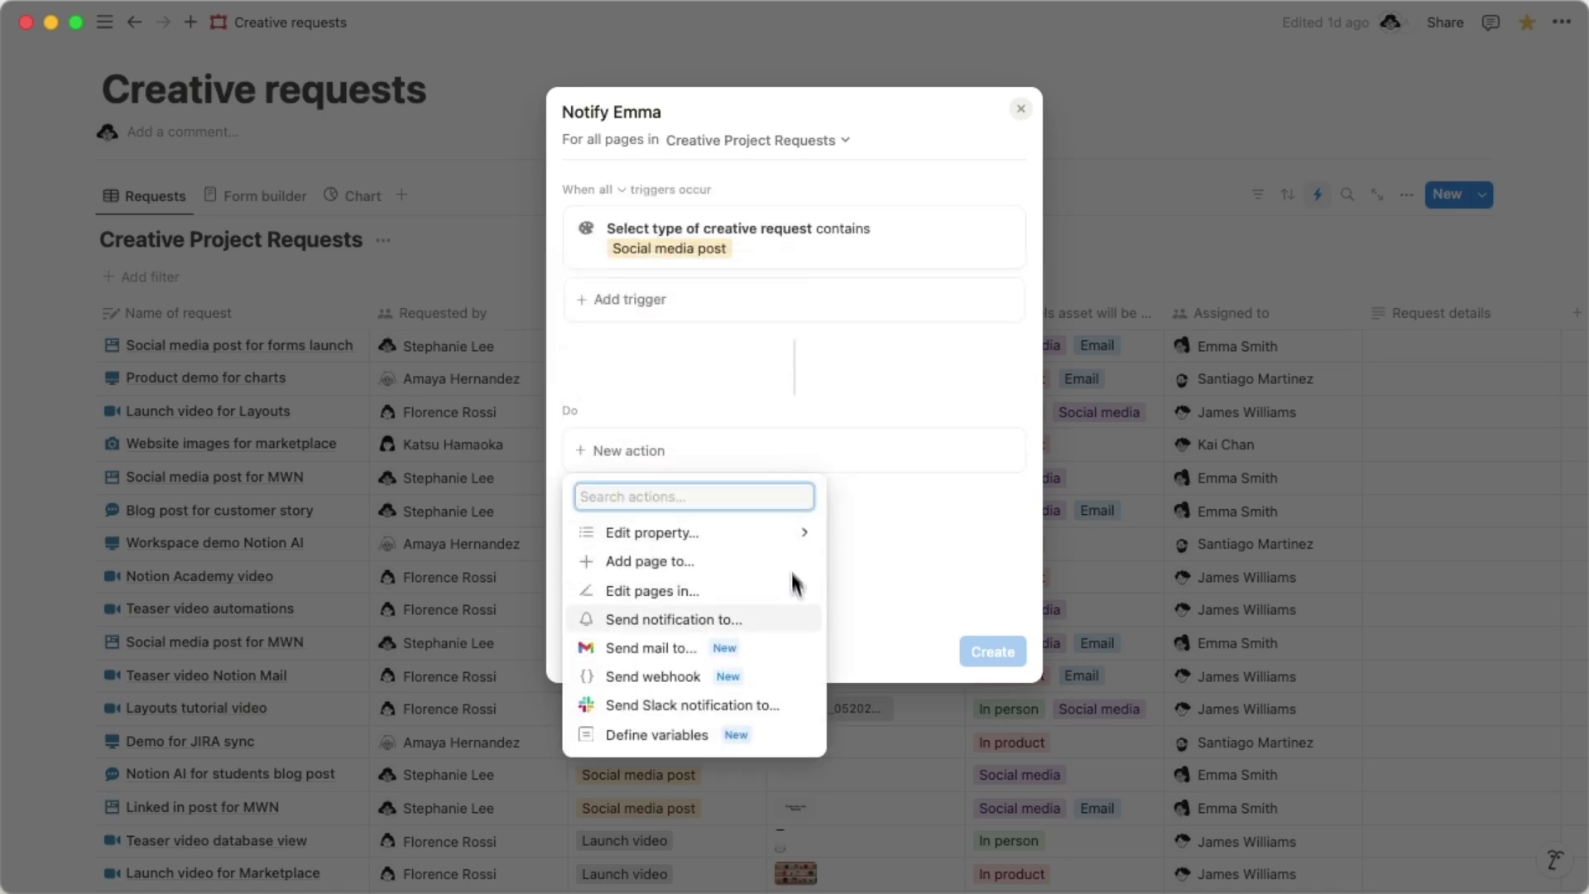
{"action": "left_click", "coordinate": [793, 651]}
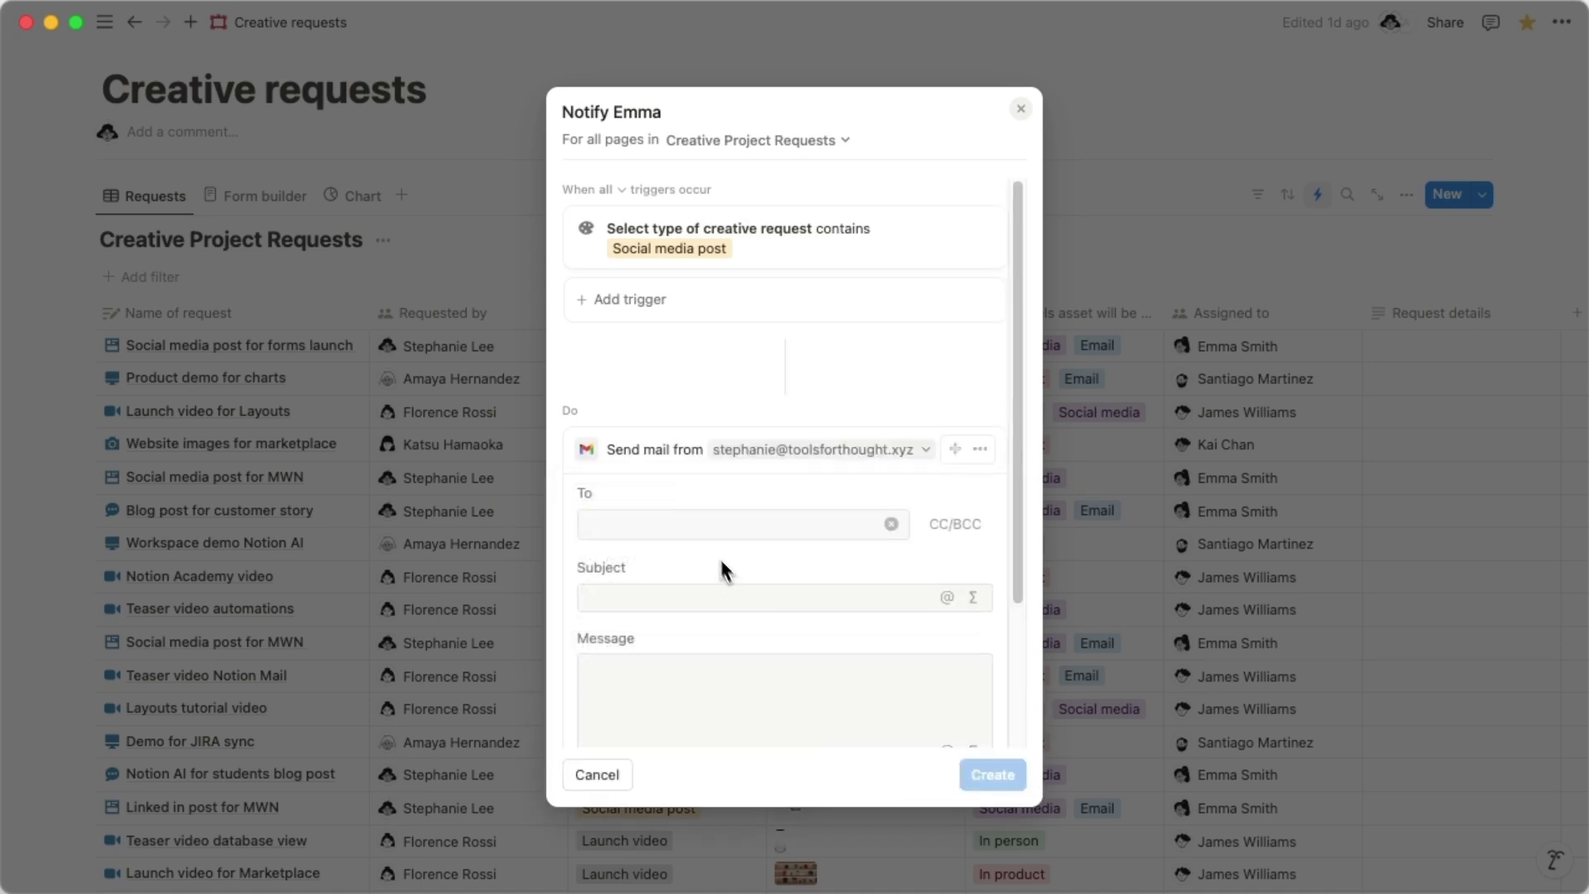
{"action": "left_click", "coordinate": [702, 526]}
{"action": "type", "text": "Emma"}
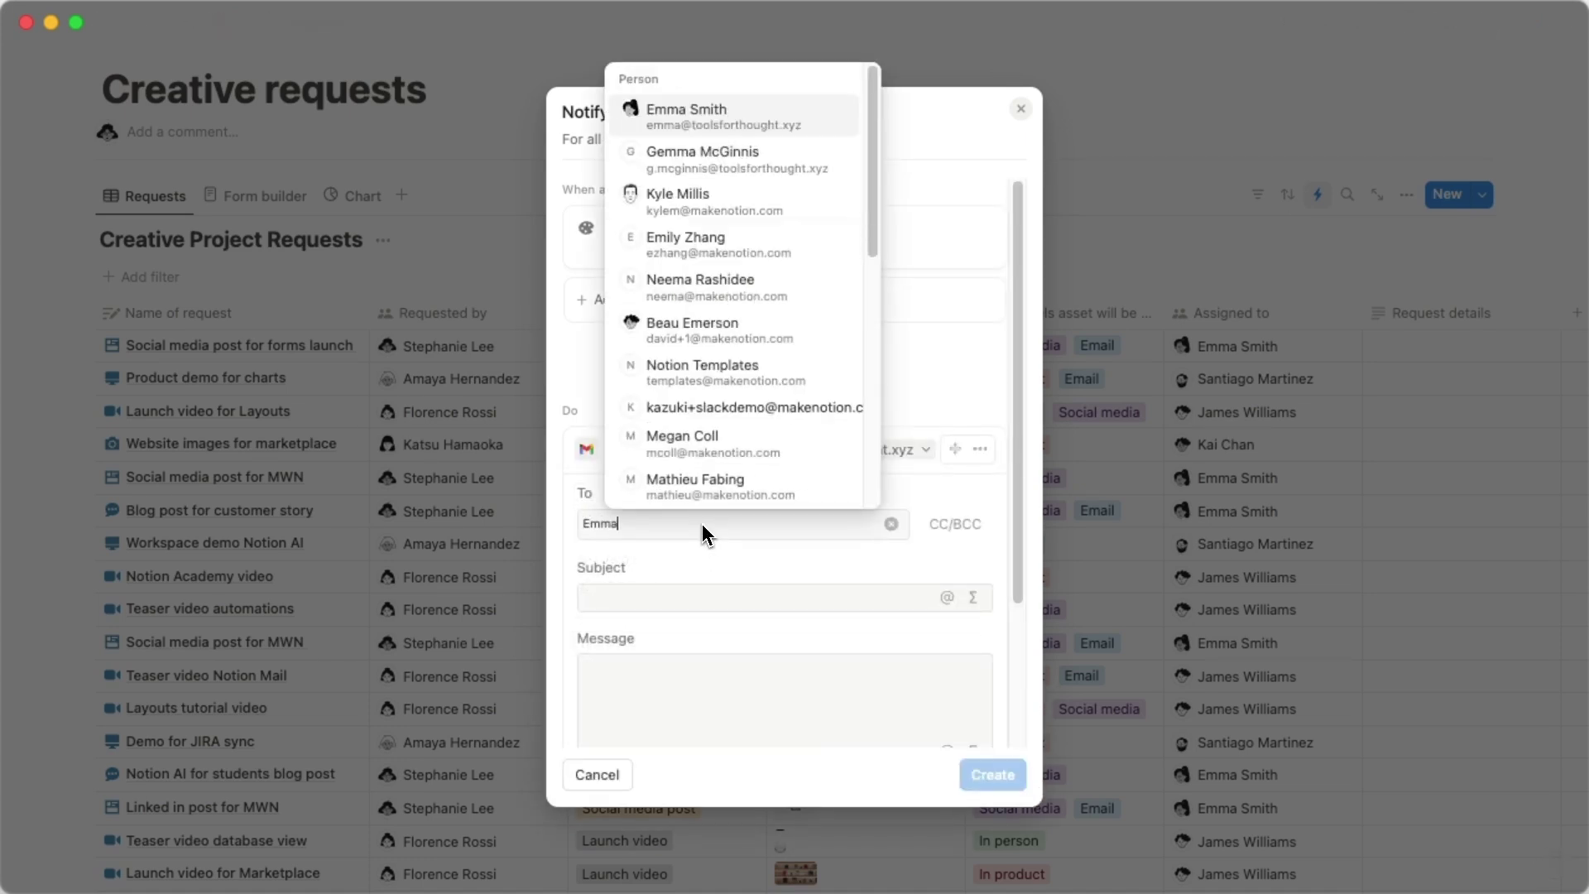
{"action": "left_click", "coordinate": [758, 121]}
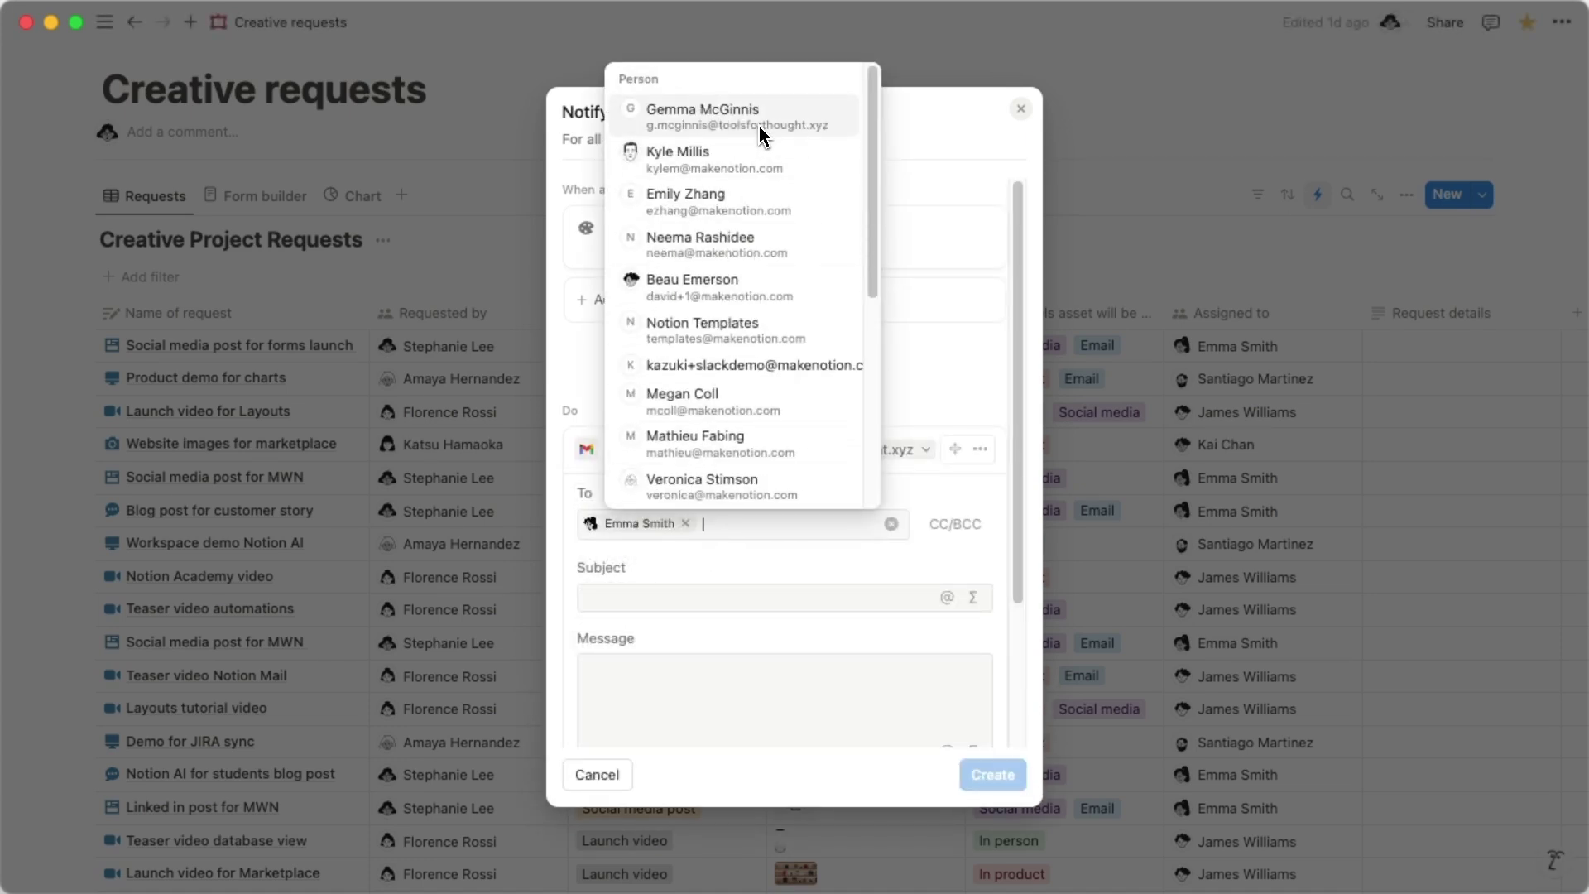
{"action": "left_click", "coordinate": [985, 611]}
{"action": "left_click", "coordinate": [980, 602]}
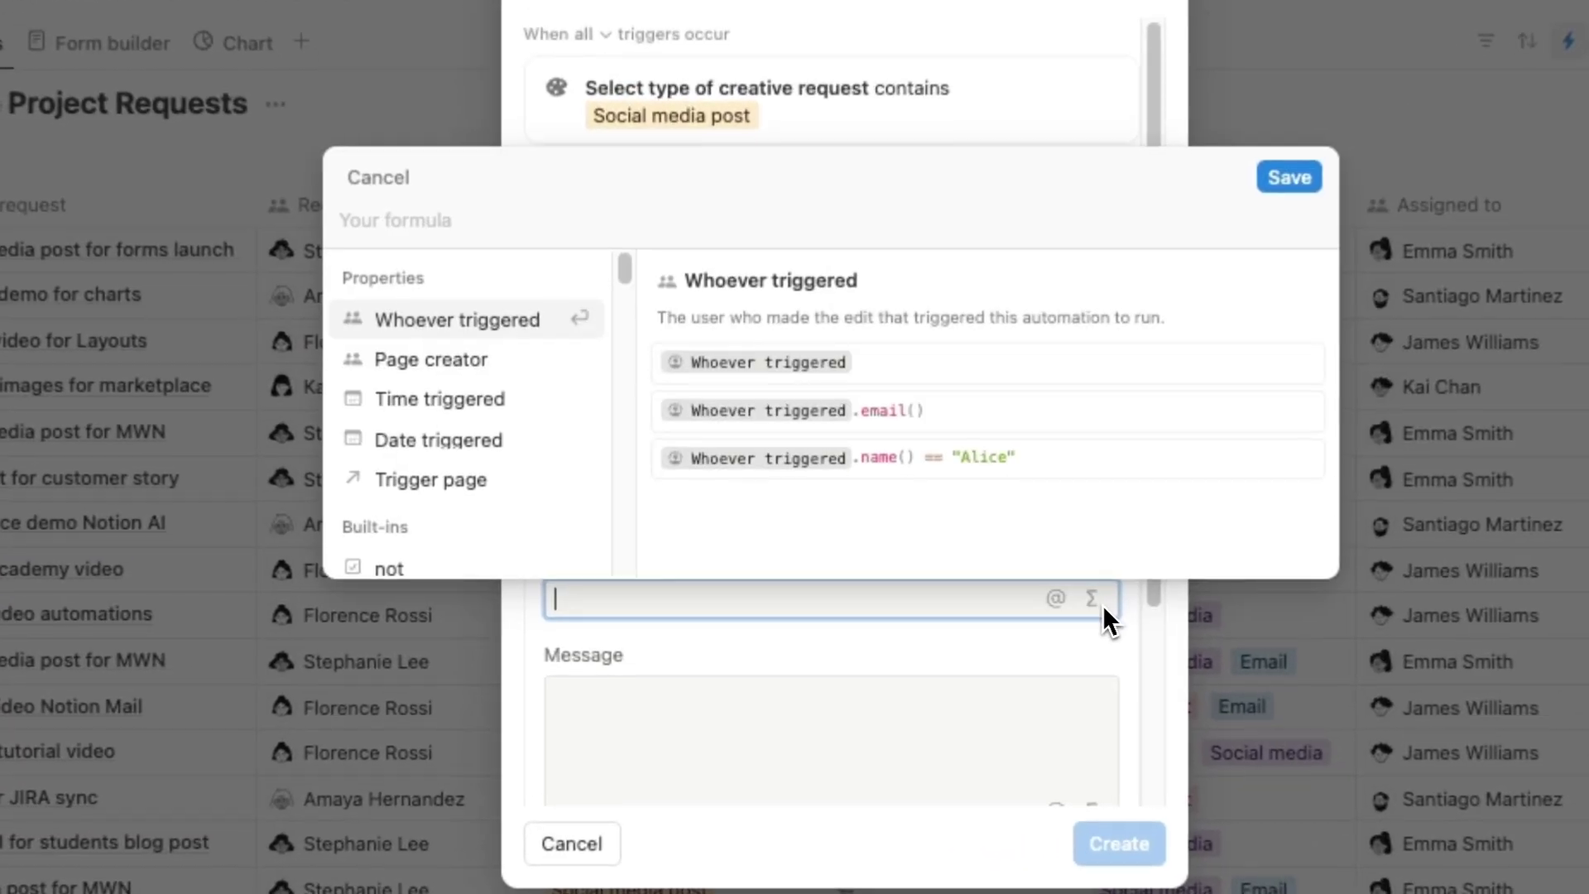
Set the email subject to 'New request from' plus Page creator, with message 'Reply in 48 hours.', and create it.
{"action": "type", "text": "\"New request from\"+"}
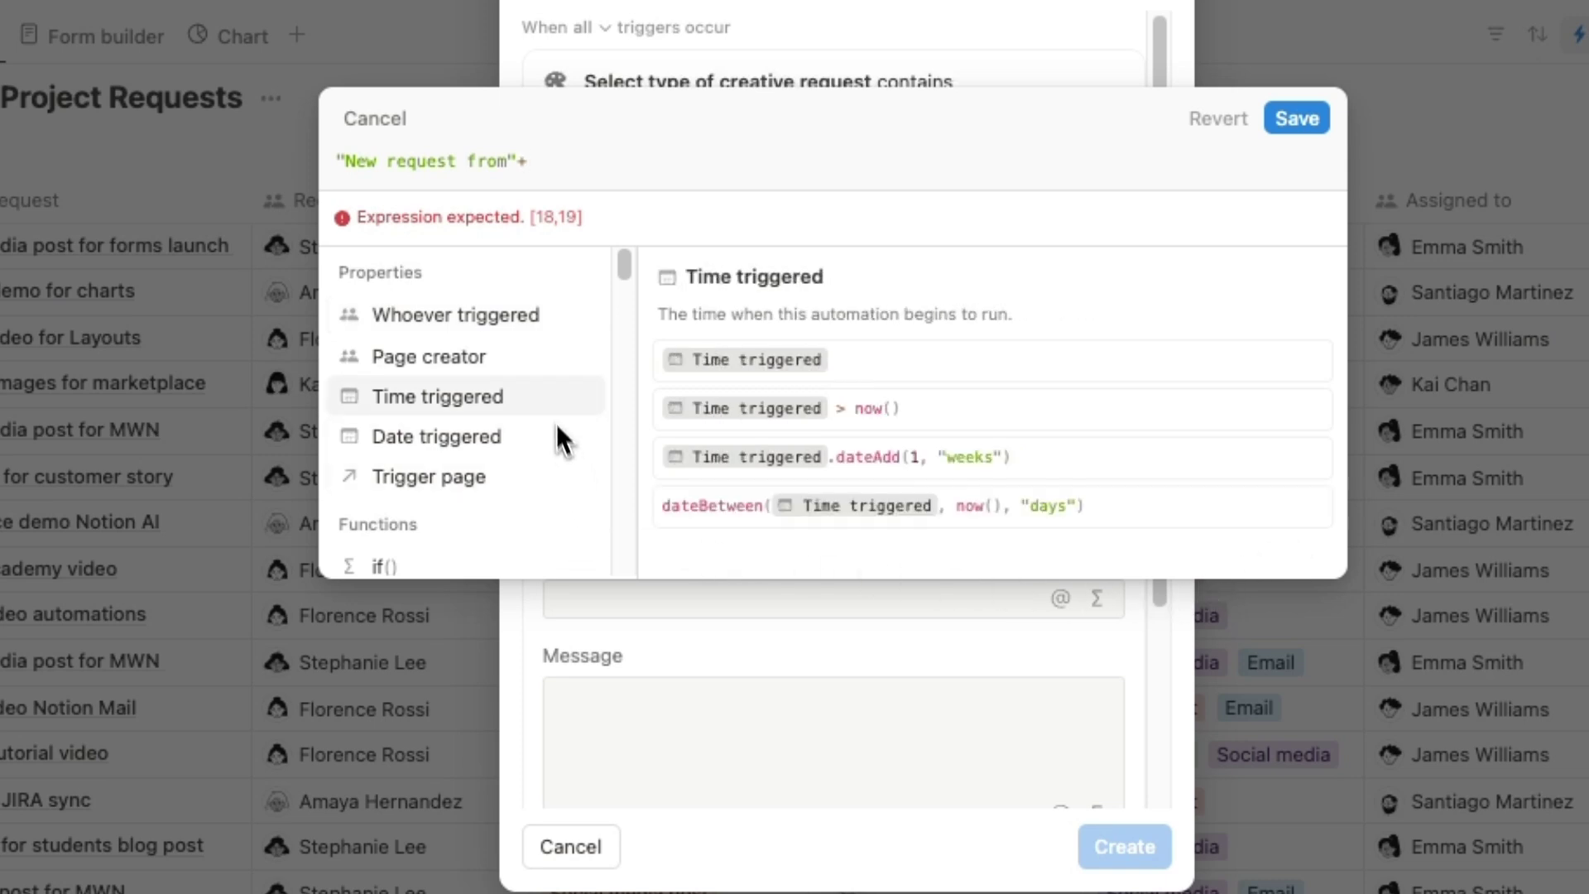
{"action": "left_click", "coordinate": [540, 358]}
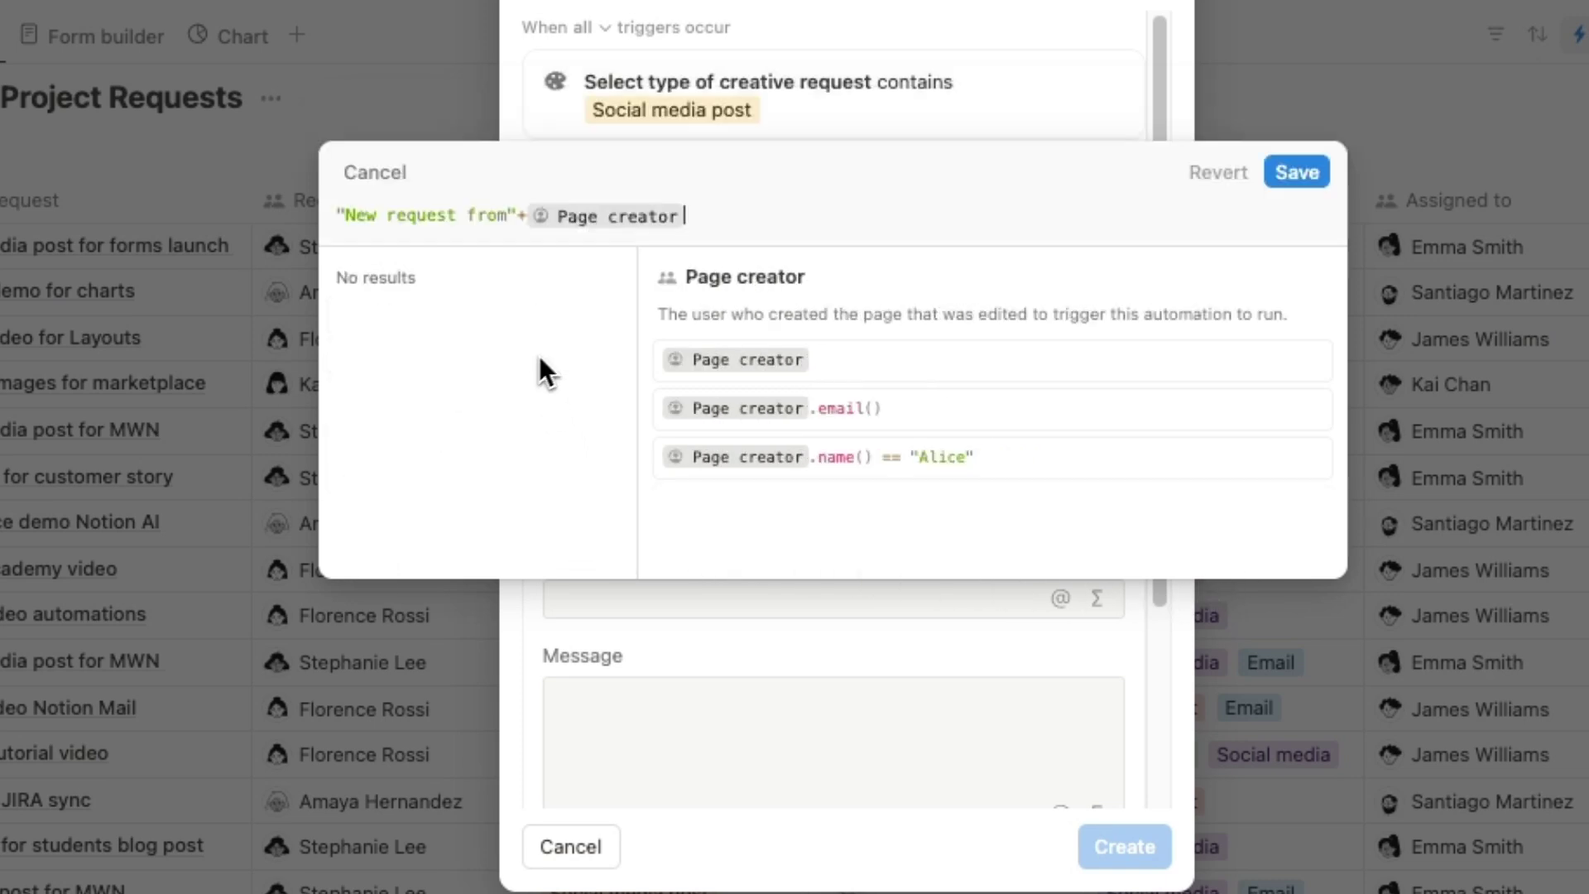
{"action": "left_click", "coordinate": [1296, 174]}
{"action": "left_click", "coordinate": [863, 729]}
{"action": "type", "text": "Reply in"}
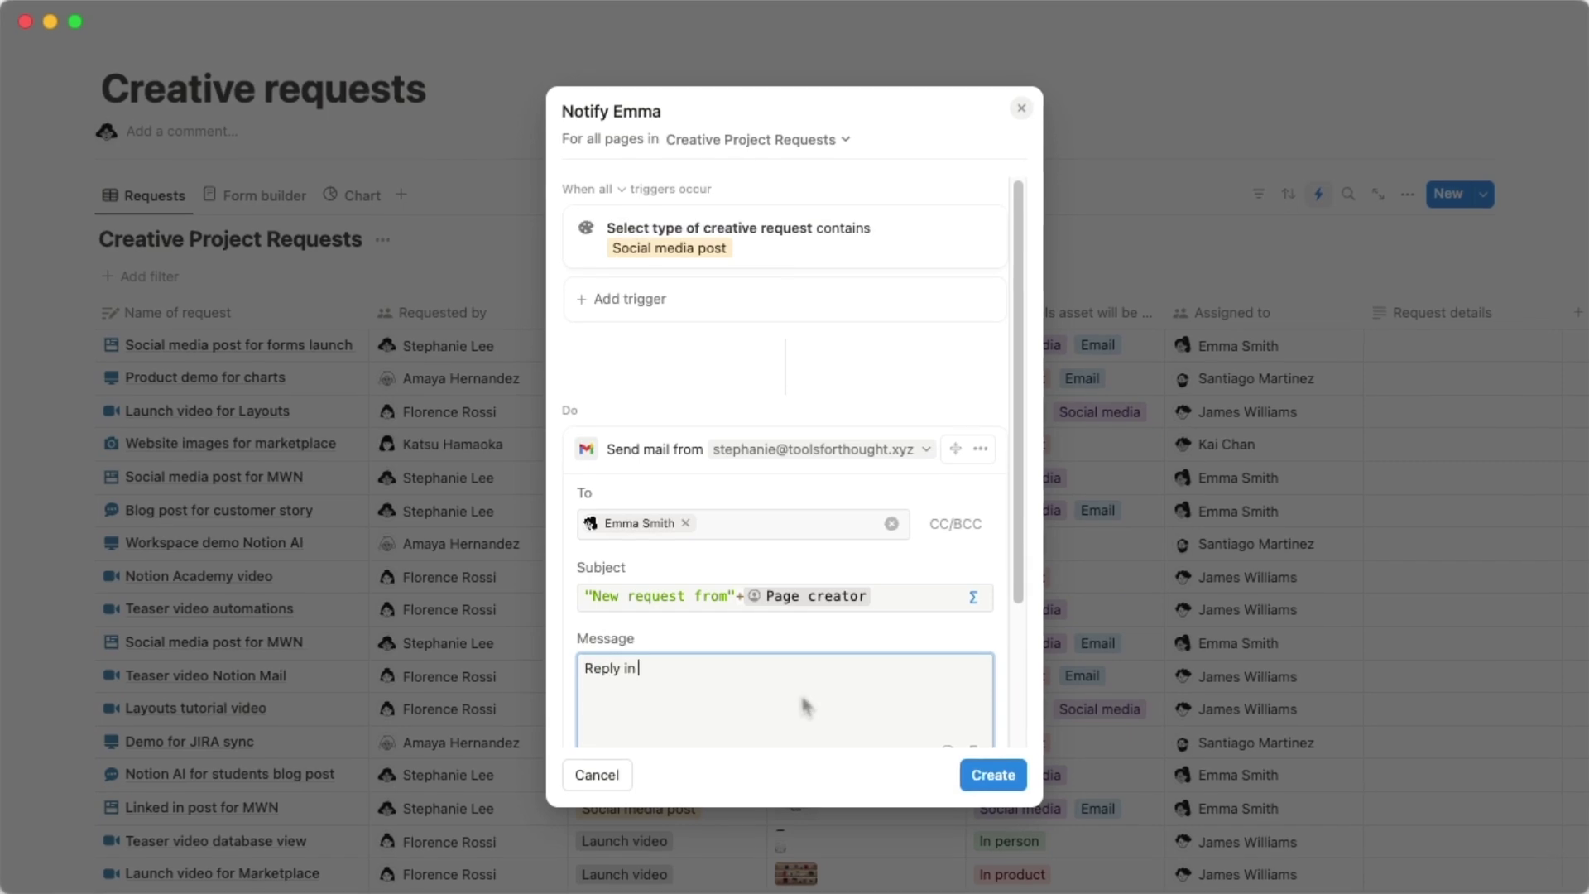
{"action": "type", "text": " 48 hours."}
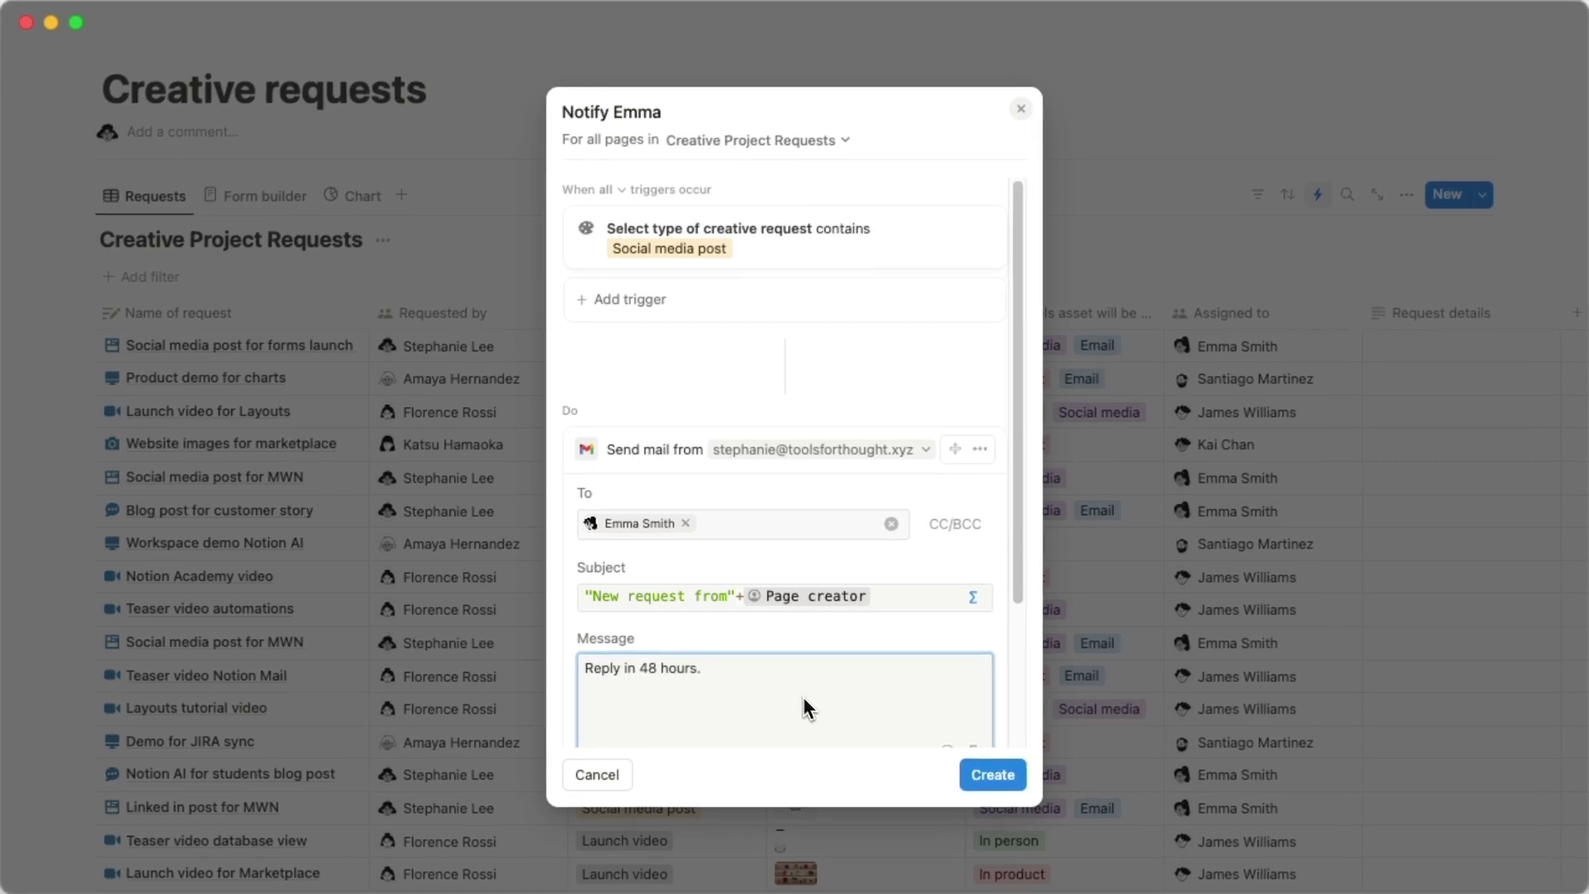
{"action": "left_click", "coordinate": [973, 773]}
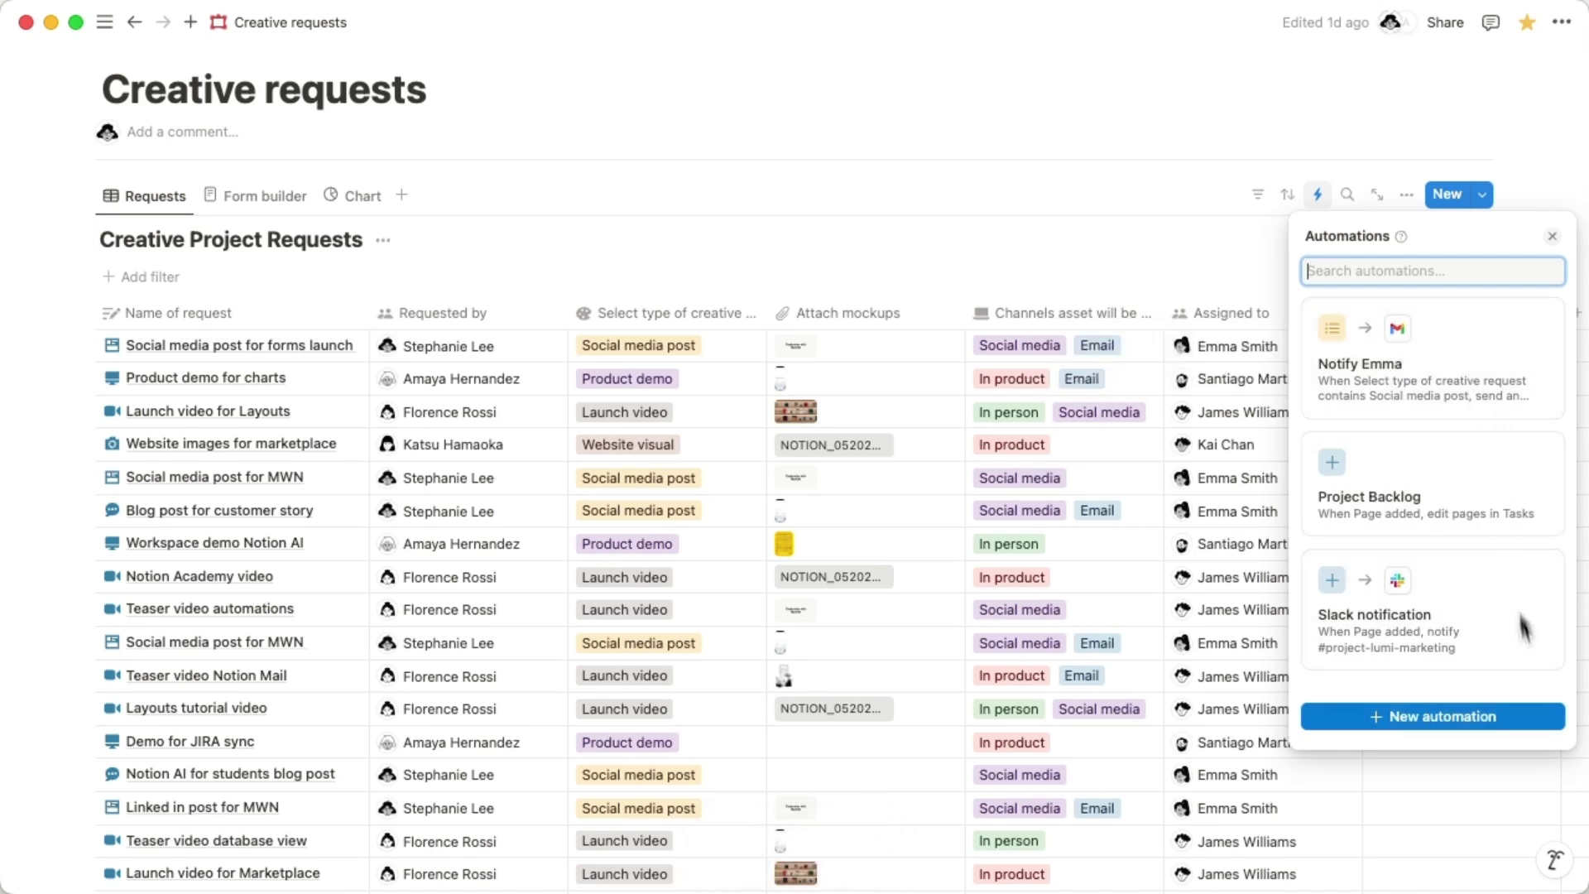
Discard the extra draft automation and close the Automations list.
{"action": "left_click", "coordinate": [1540, 717]}
{"action": "left_click", "coordinate": [927, 392]}
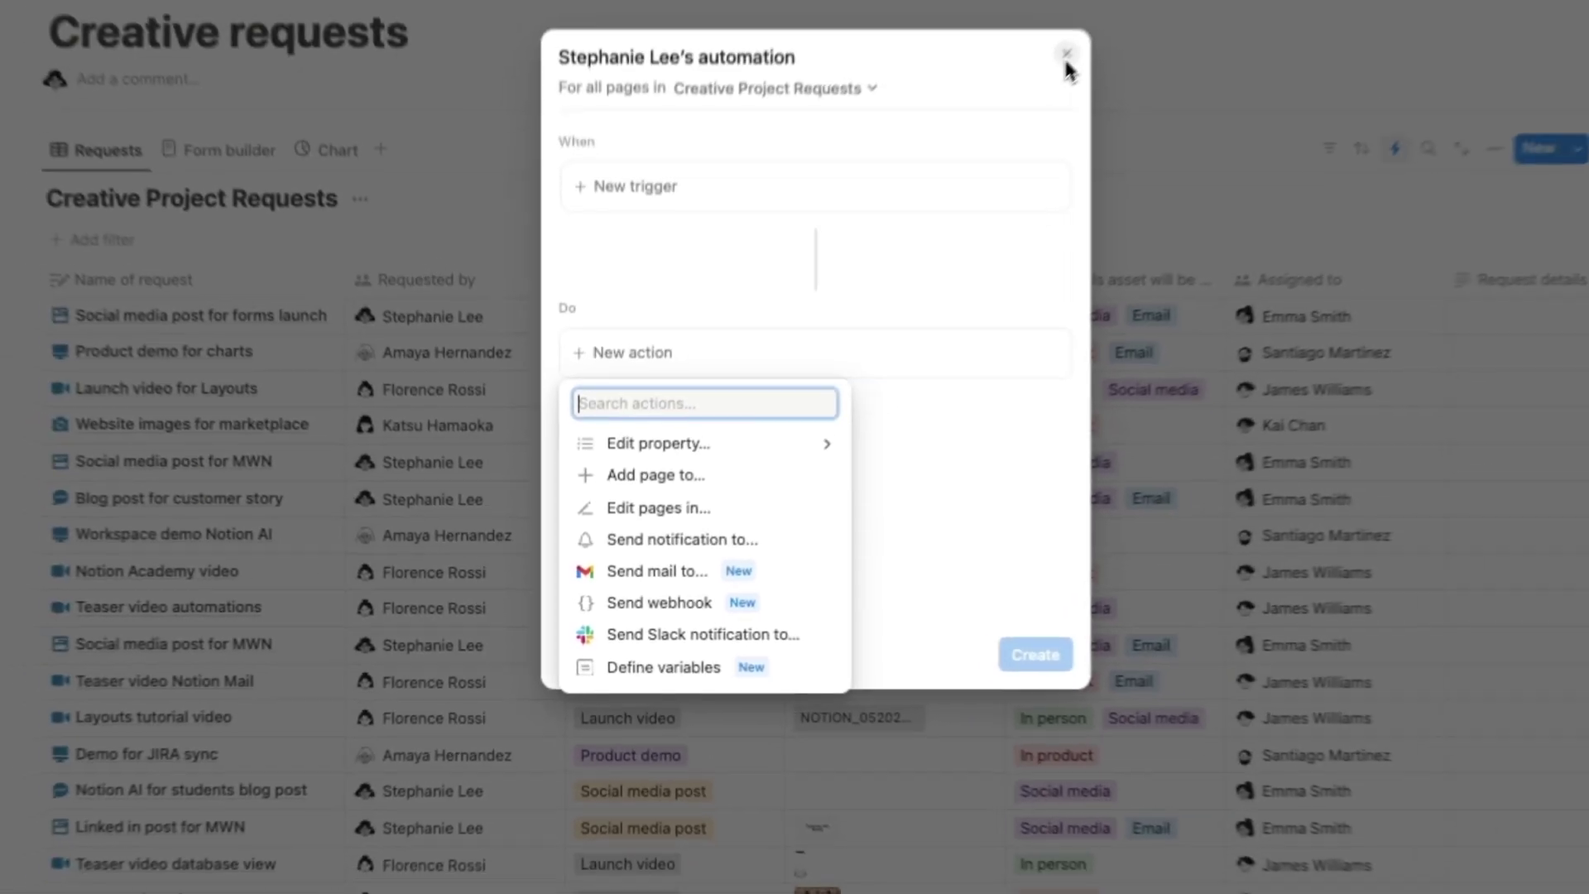
{"action": "left_click", "coordinate": [1026, 107]}
{"action": "left_click", "coordinate": [1026, 107]}
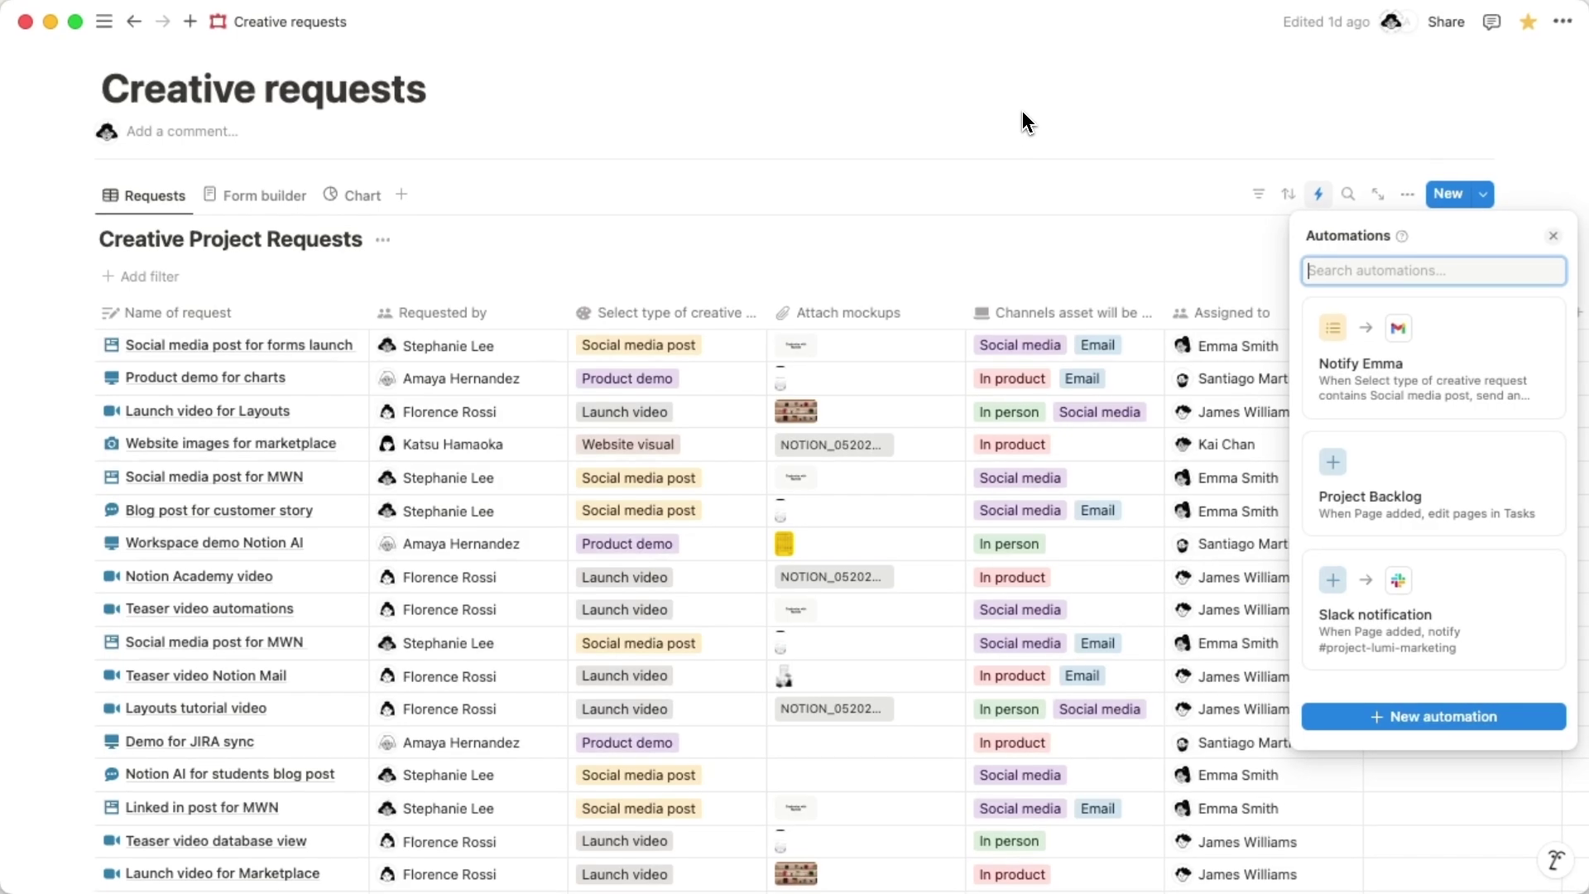
{"action": "left_click", "coordinate": [293, 201]}
Preview the form in the Form builder, scrolling down to the Submit section.
{"action": "left_click", "coordinate": [291, 201]}
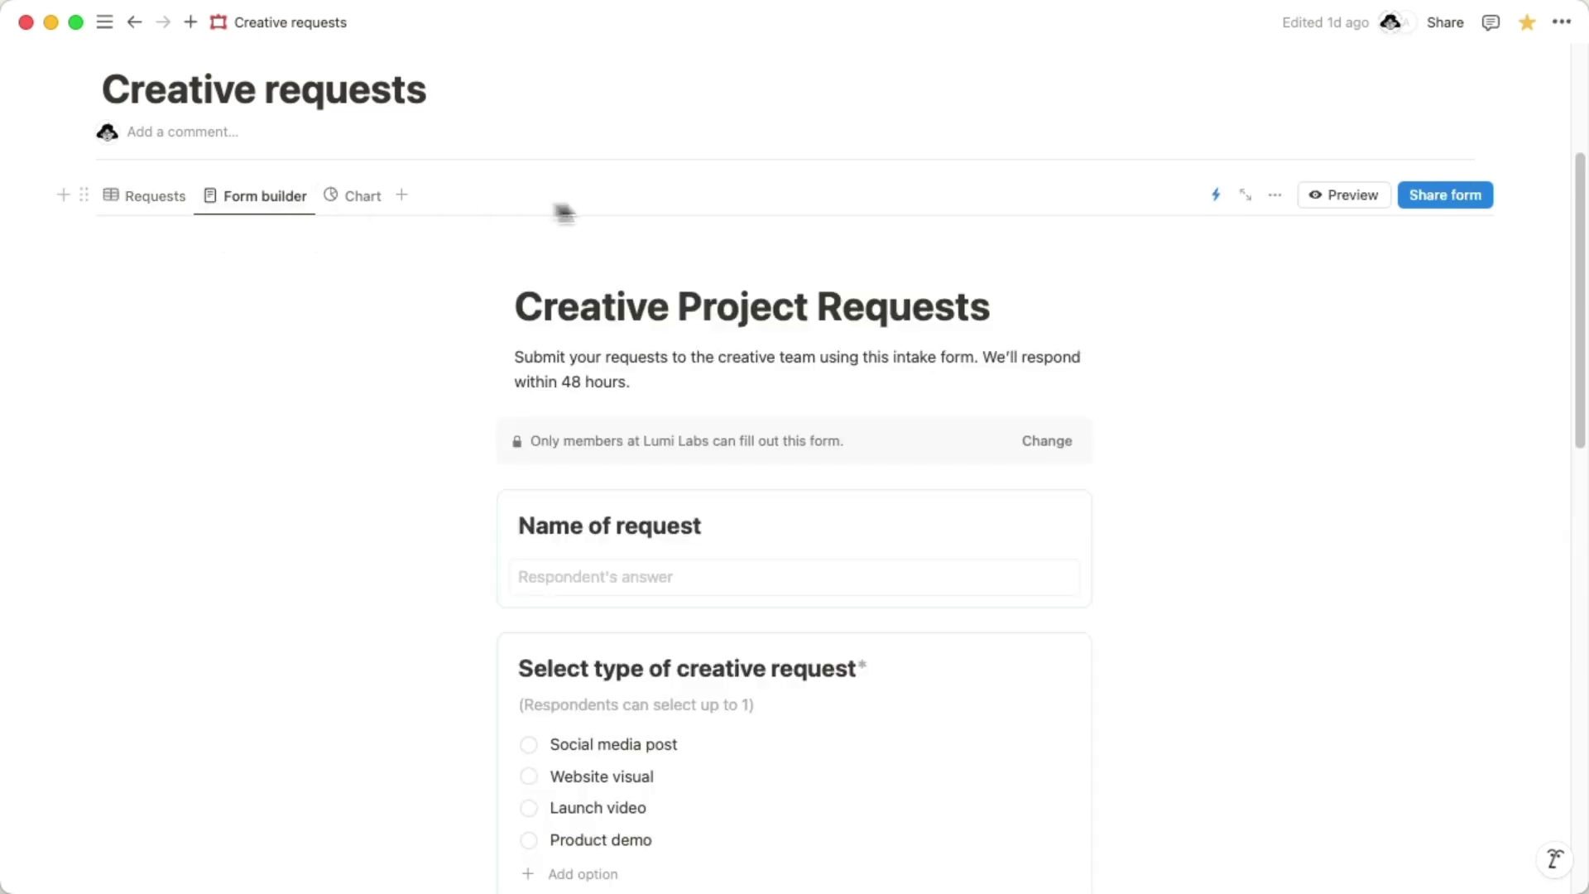
{"action": "left_click", "coordinate": [1326, 199]}
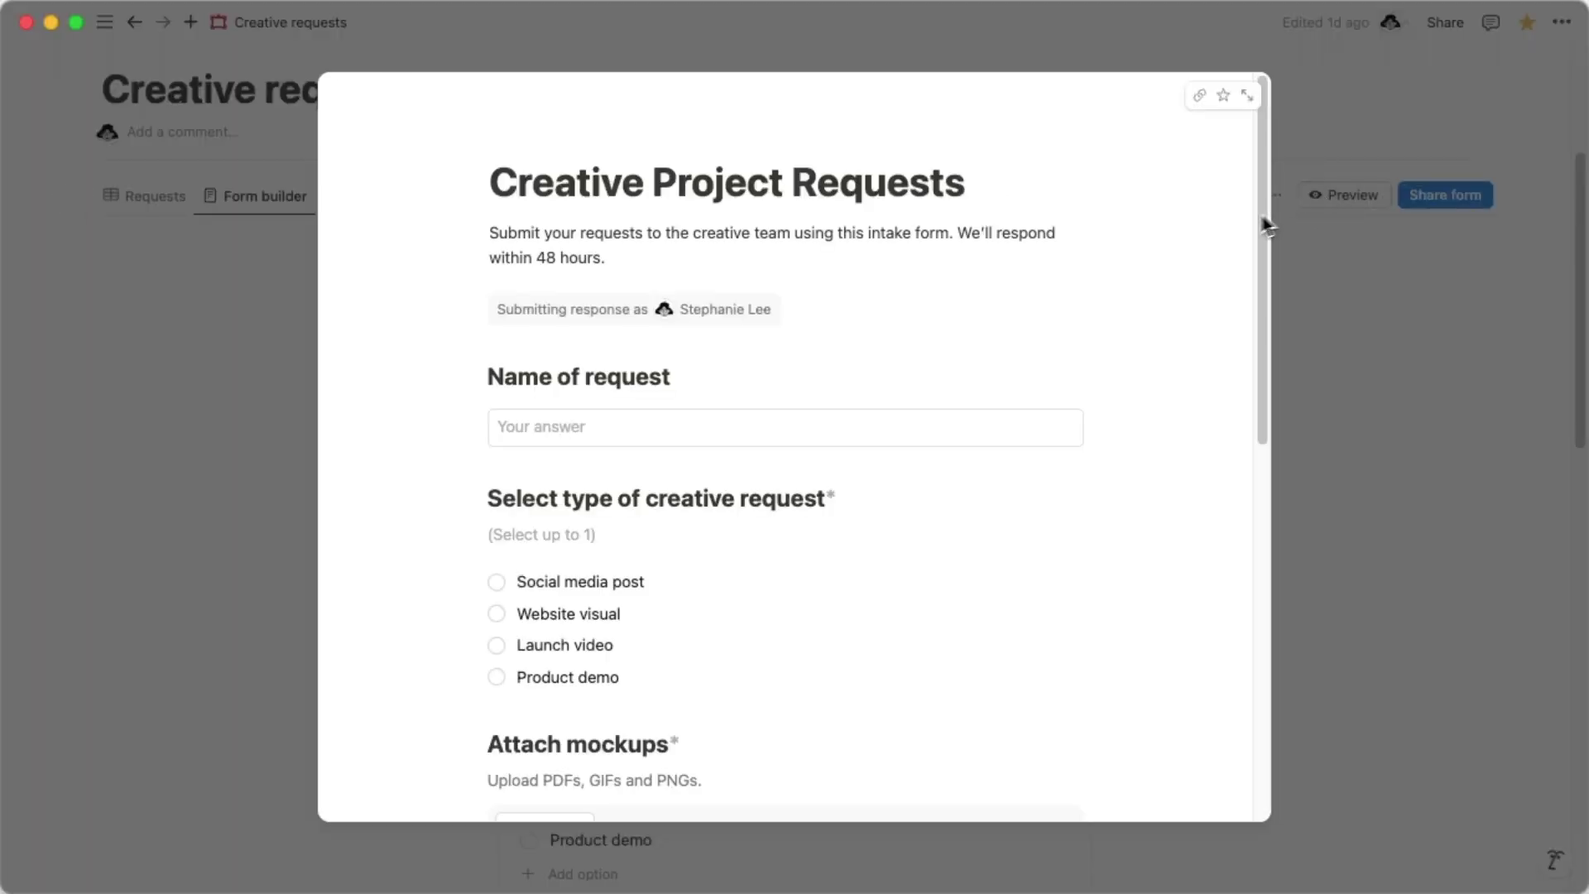
{"action": "scroll", "coordinate": [1158, 364], "scroll_direction": "down", "scroll_amount": 1}
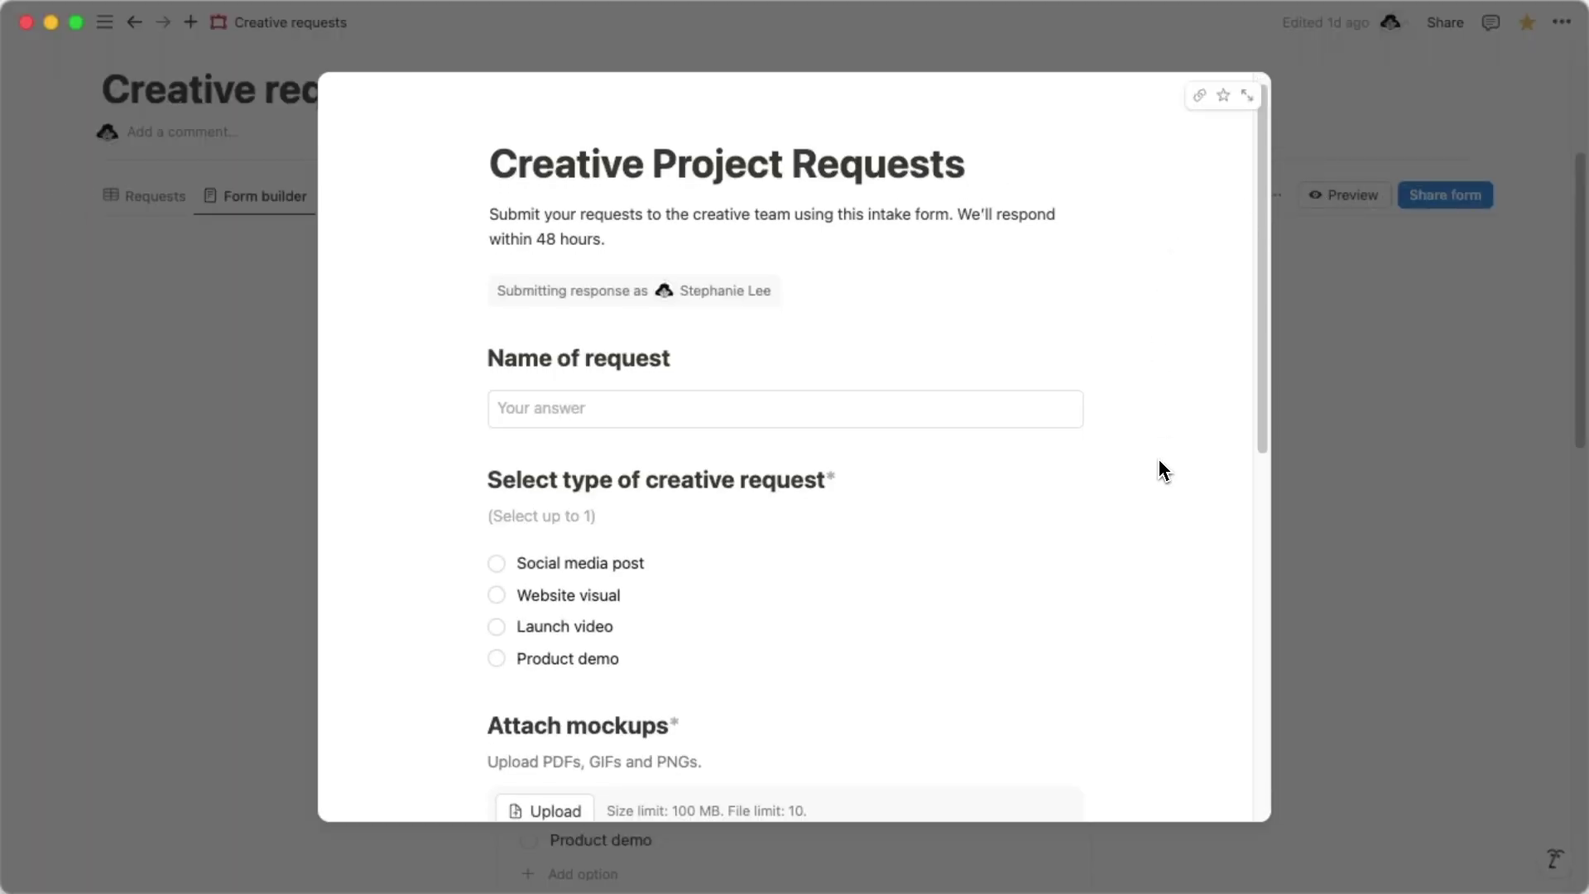
{"action": "scroll", "coordinate": [1159, 461], "scroll_direction": "down", "scroll_amount": 10}
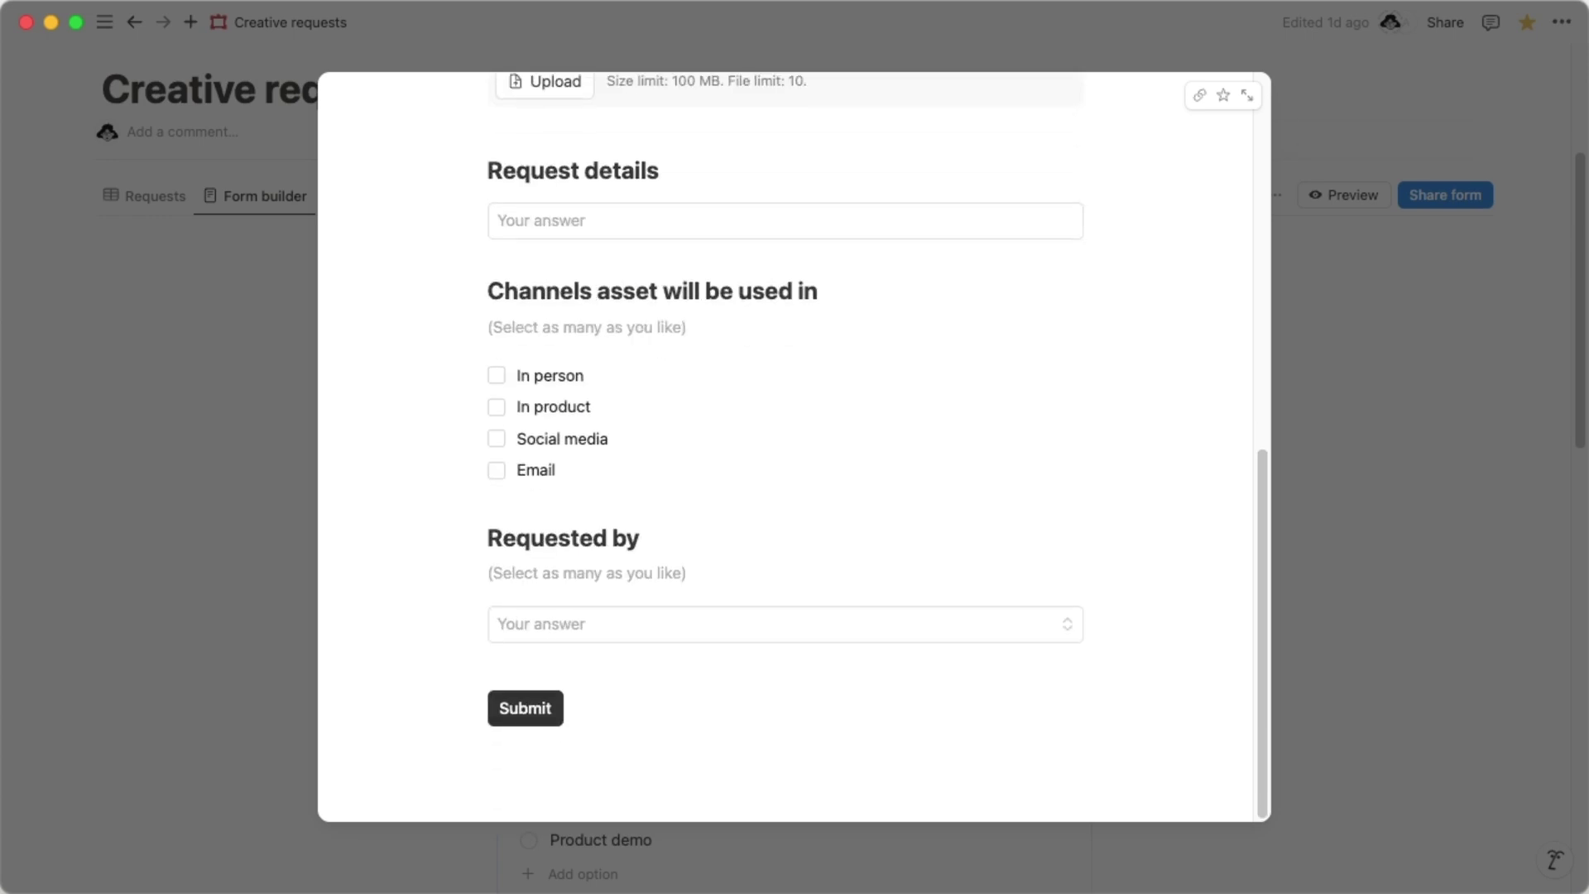